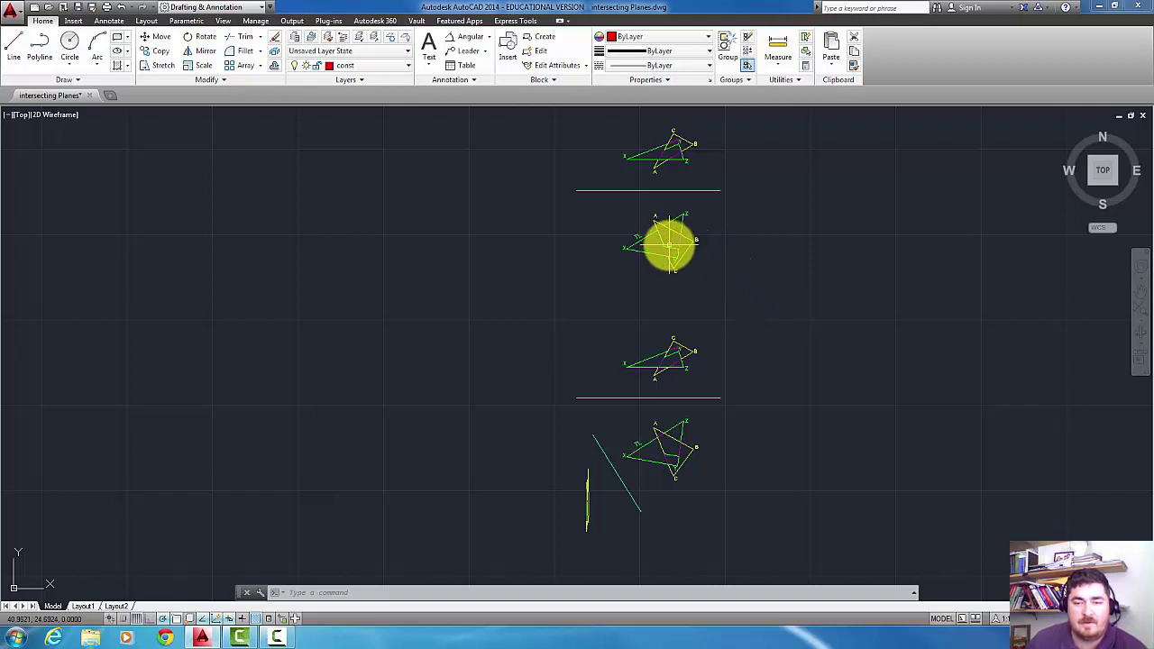
Examine the given top and front views of planes ABC and XYZ and locate the completed auxiliary-view example
scroll(665, 160, "up", 4)
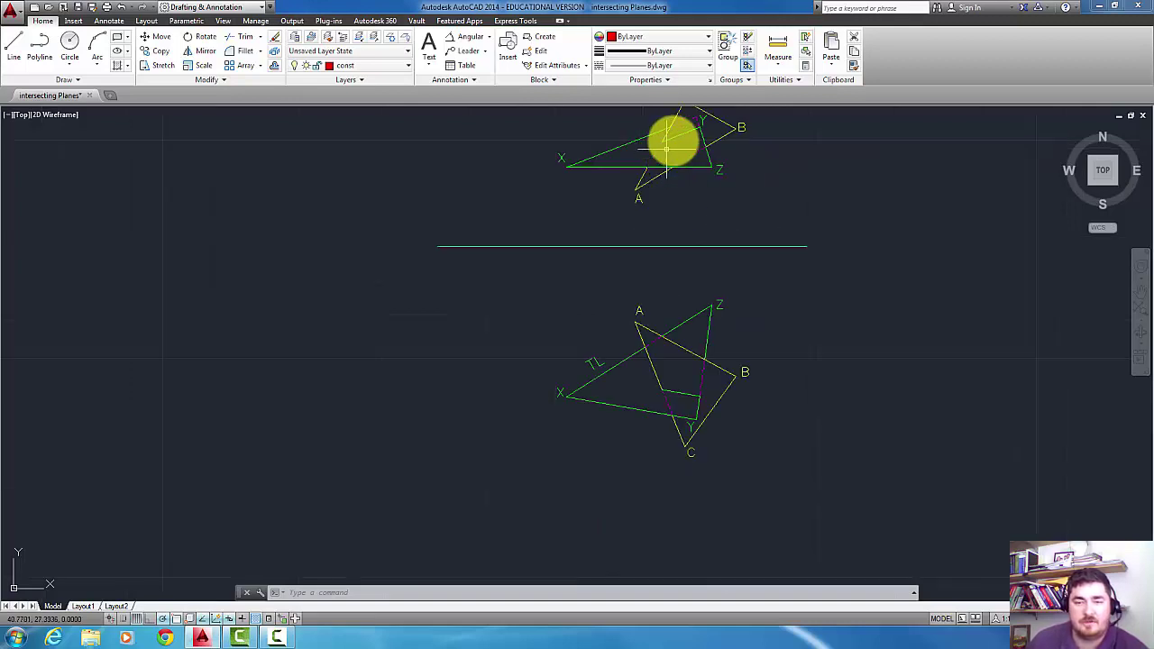
middle_click_drag(667, 142, 665, 216)
scroll(680, 171, "down", 2)
middle_click_drag(680, 171, 687, 310)
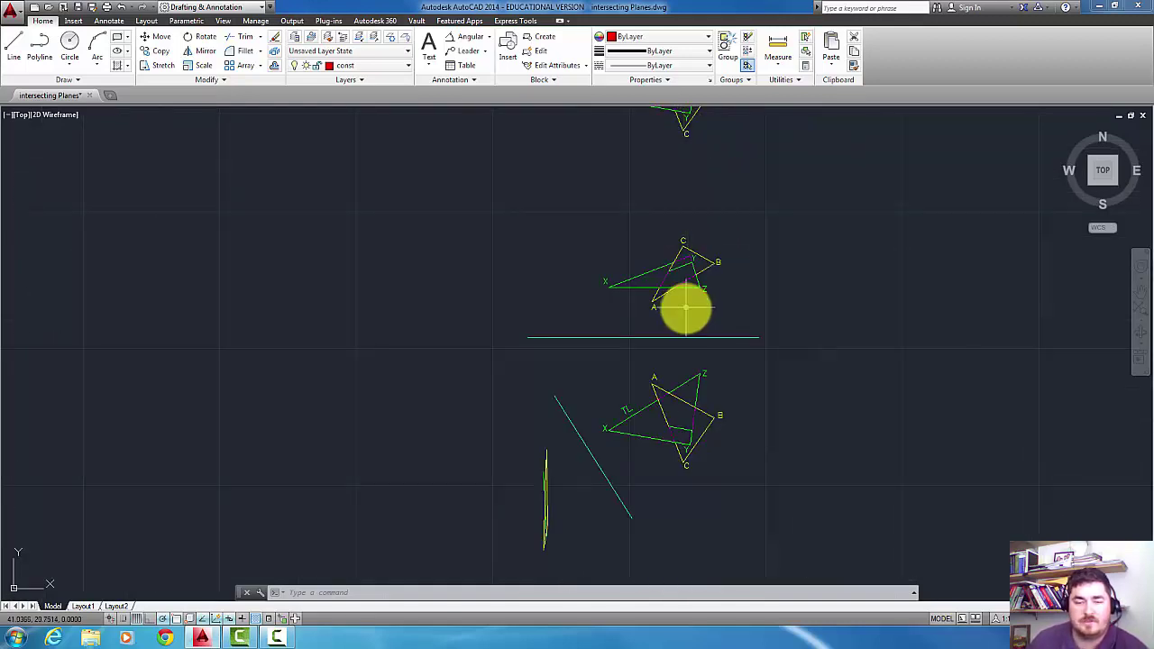
mouse_move(907, 369)
middle_mouse_down()
mouse_move(879, 353)
mouse_move(745, 330)
middle_mouse_up()
middle_click_drag(1051, 338, 557, 298)
middle_click_drag(1051, 373, 626, 295)
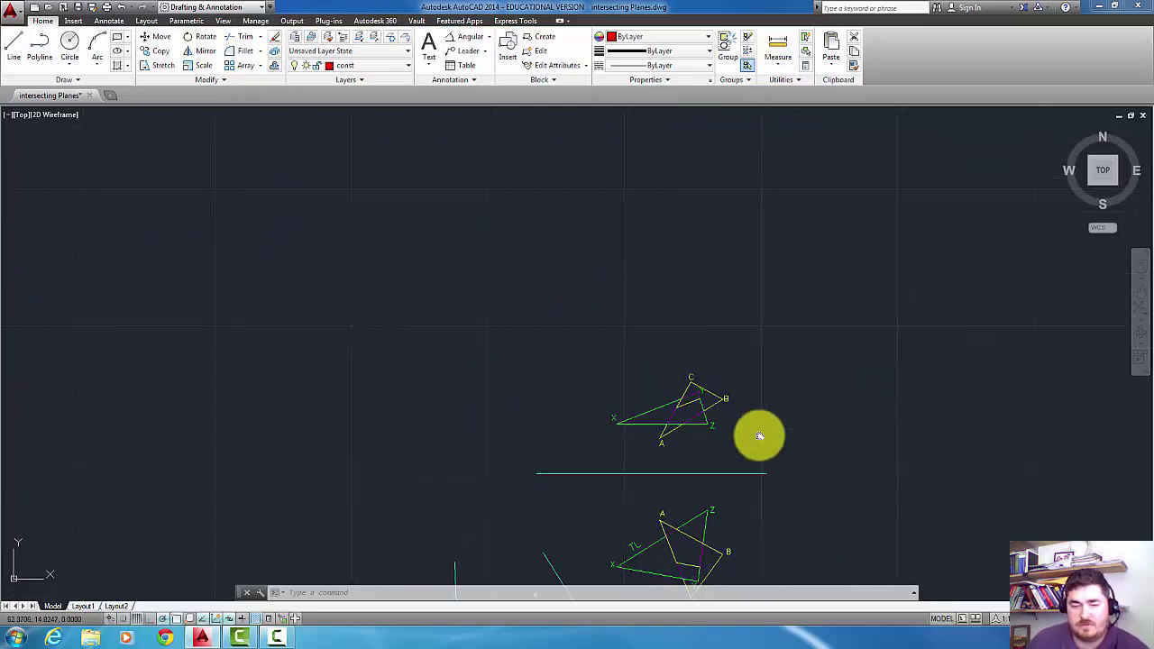
middle_click_drag(758, 460, 904, 225)
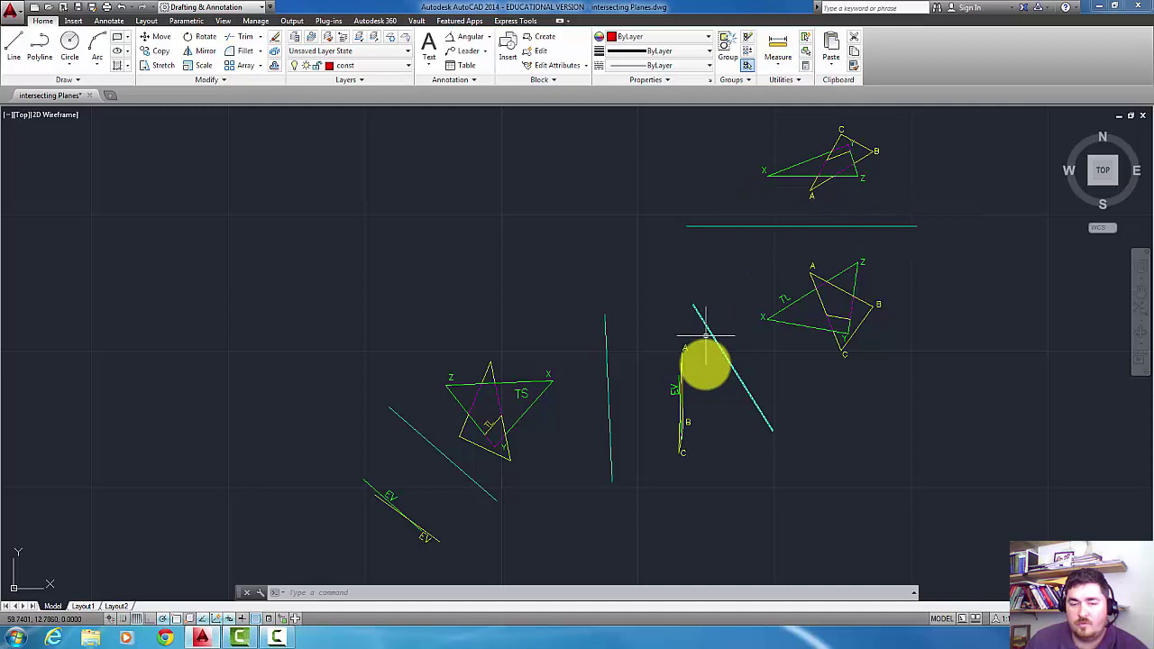
Examine how the completed example projects from the edge view of plane XYZ to its true-size view and the final edge views
scroll(686, 392, "up", 2)
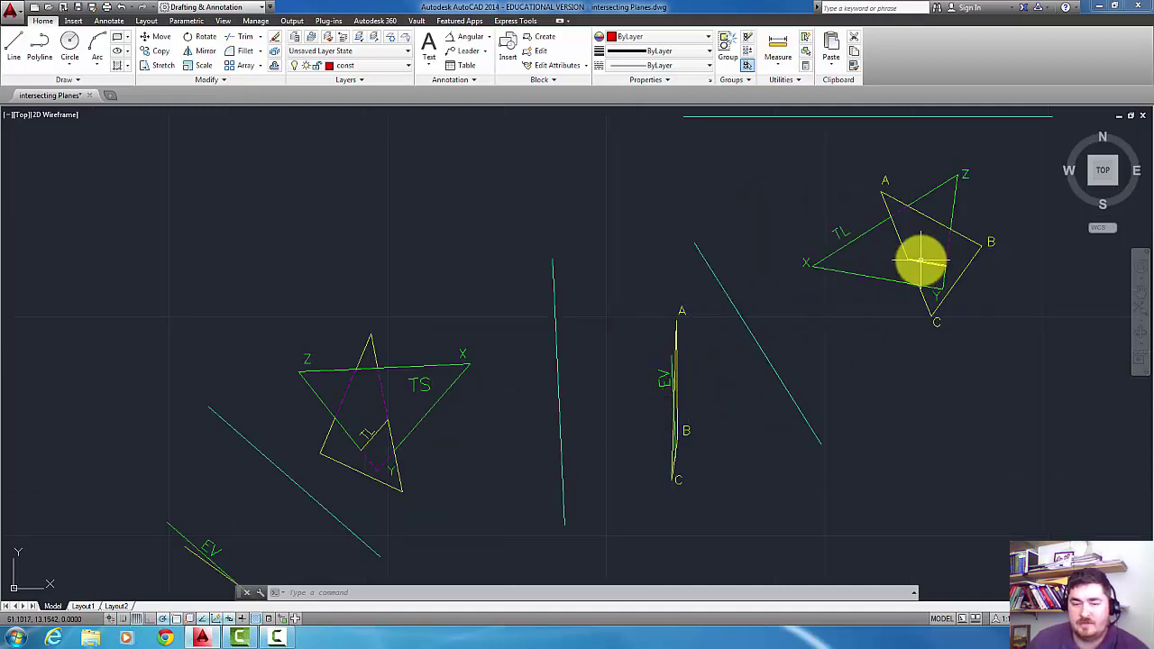
scroll(676, 442, "up", 4)
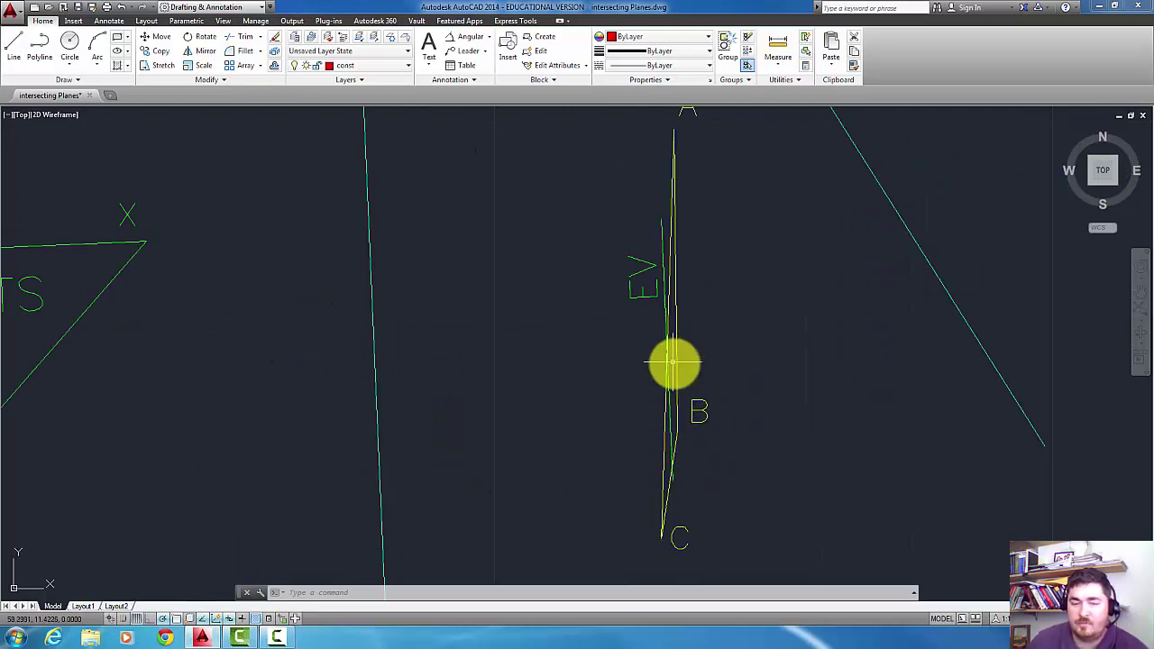
scroll(676, 370, "down", 2)
middle_click_drag(683, 392, 740, 365)
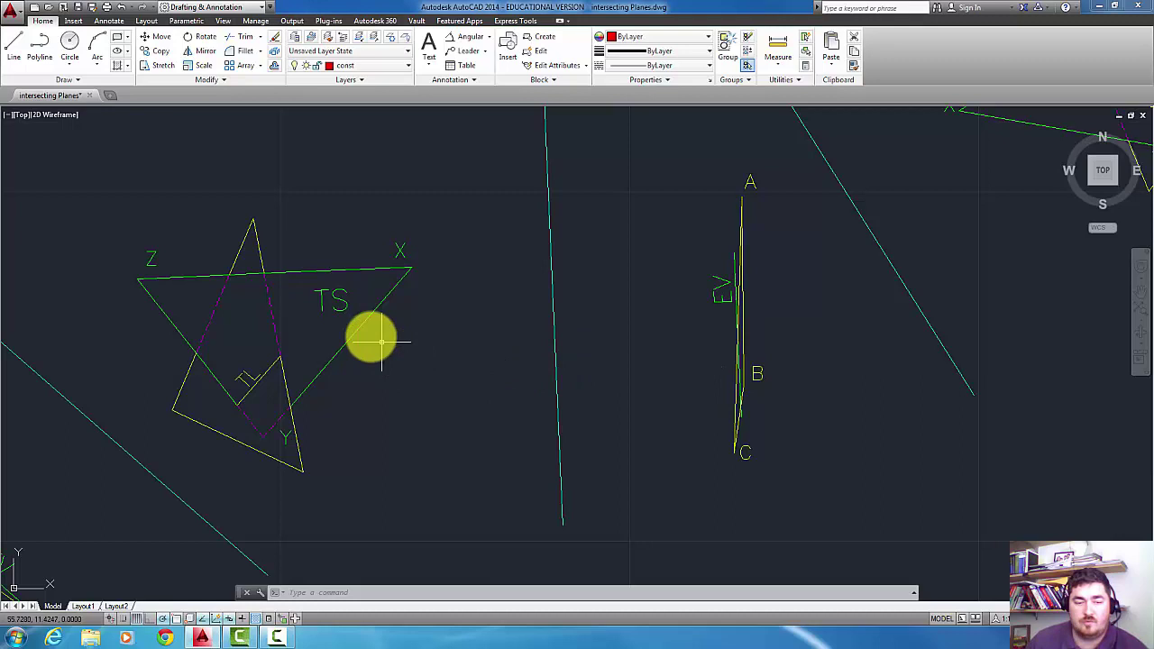
middle_click_drag(373, 334, 636, 301)
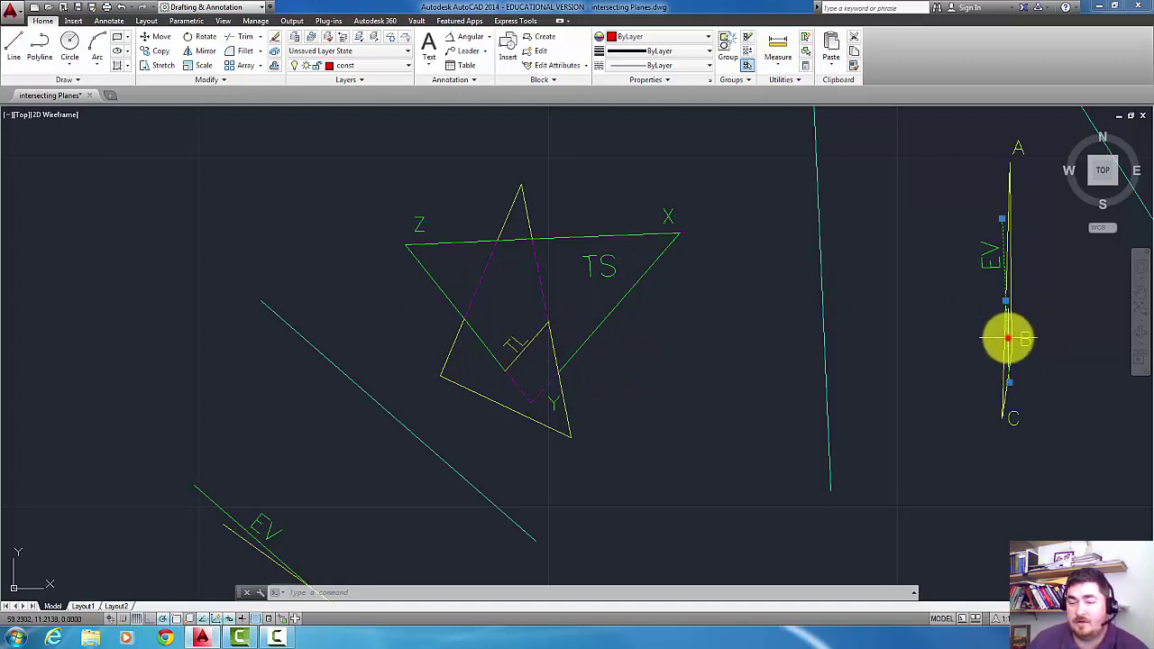
left_click(851, 343)
left_click(781, 369)
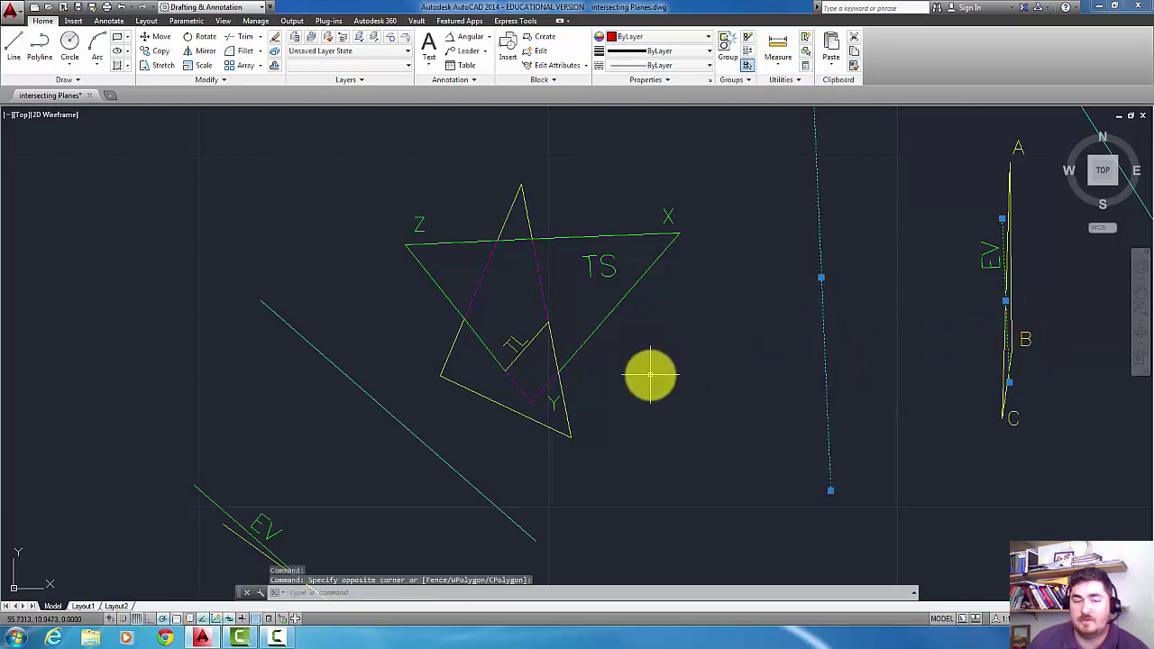
key("Escape")
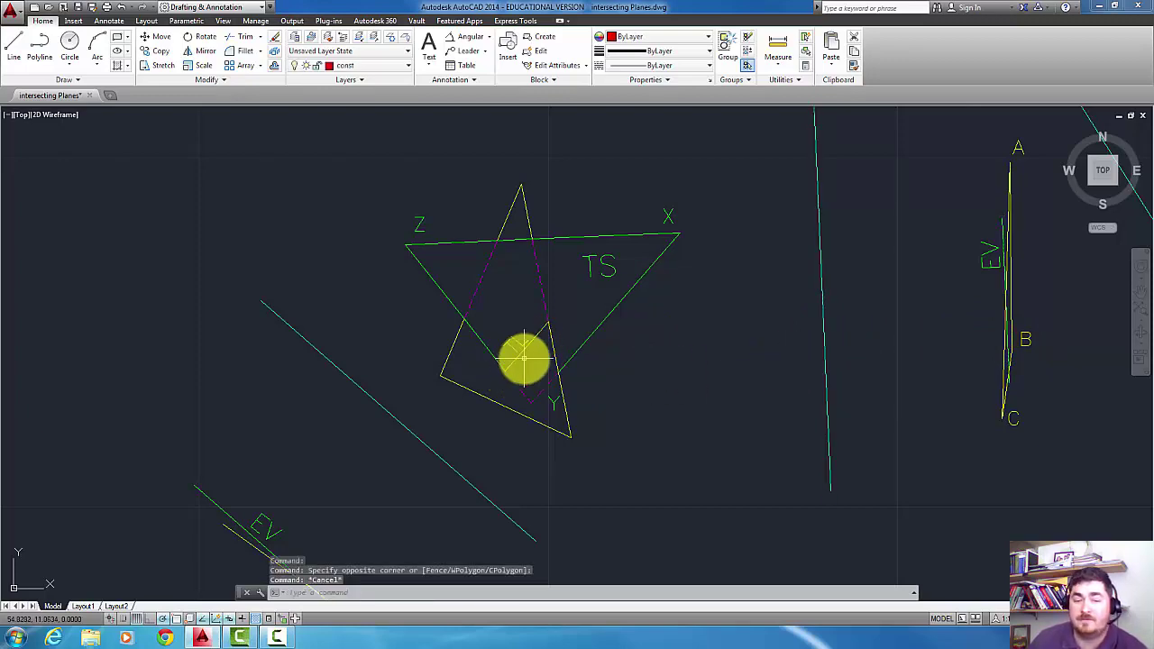
mouse_move(524, 359)
middle_mouse_down()
mouse_move(611, 270)
mouse_move(598, 316)
middle_mouse_up()
scroll(606, 316, "down", 2)
mouse_move(708, 191)
middle_mouse_down()
mouse_move(624, 340)
mouse_move(621, 281)
middle_mouse_up()
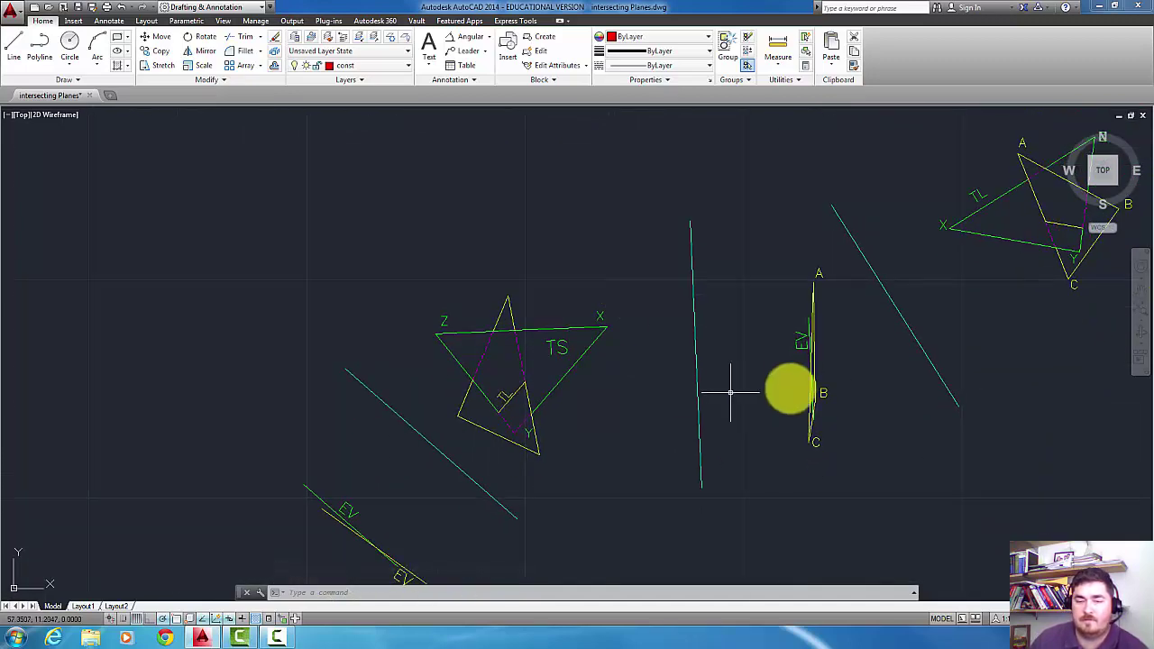
Examine the alternative solution above the top view, following the intersection line to its true length and the planes' edge views
mouse_move(743, 325)
middle_mouse_down()
mouse_move(626, 604)
mouse_move(728, 458)
mouse_move(740, 301)
middle_mouse_up()
scroll(691, 387, "down", 2)
scroll(712, 343, "up", 6)
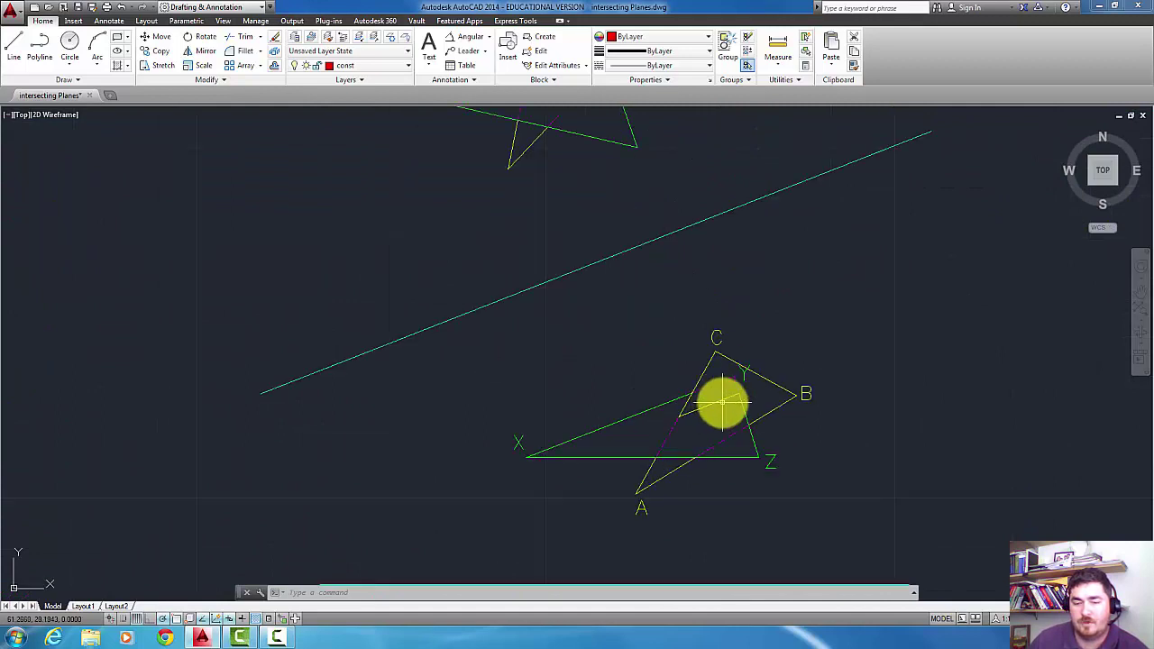
left_click(724, 400)
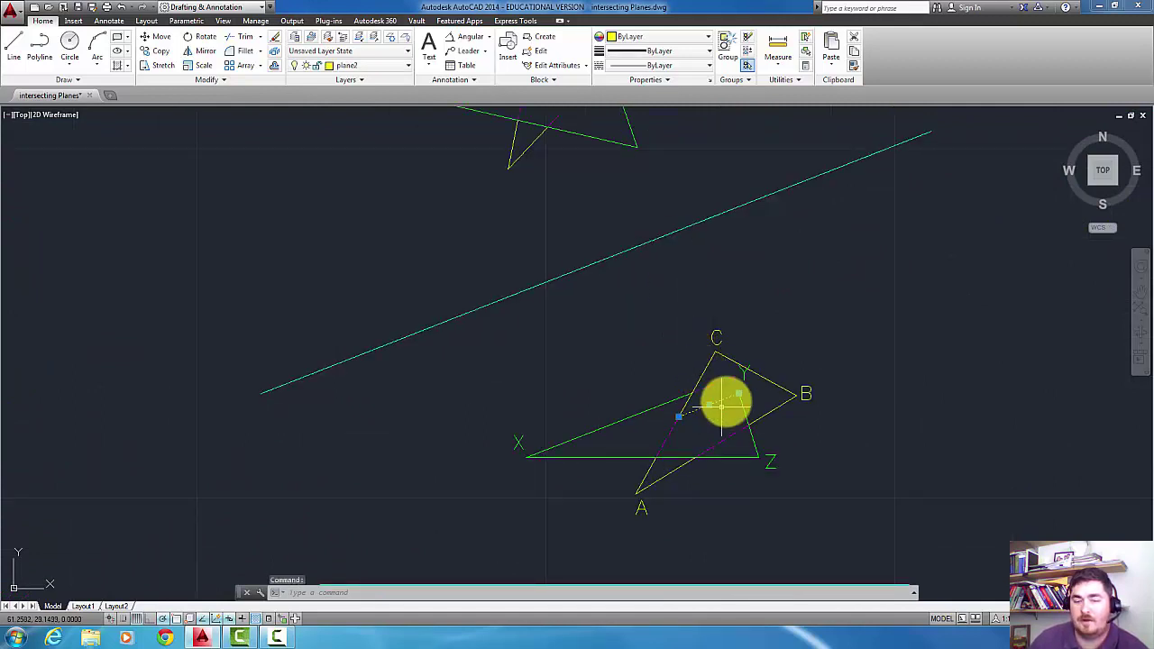
middle_click_drag(704, 263, 748, 453)
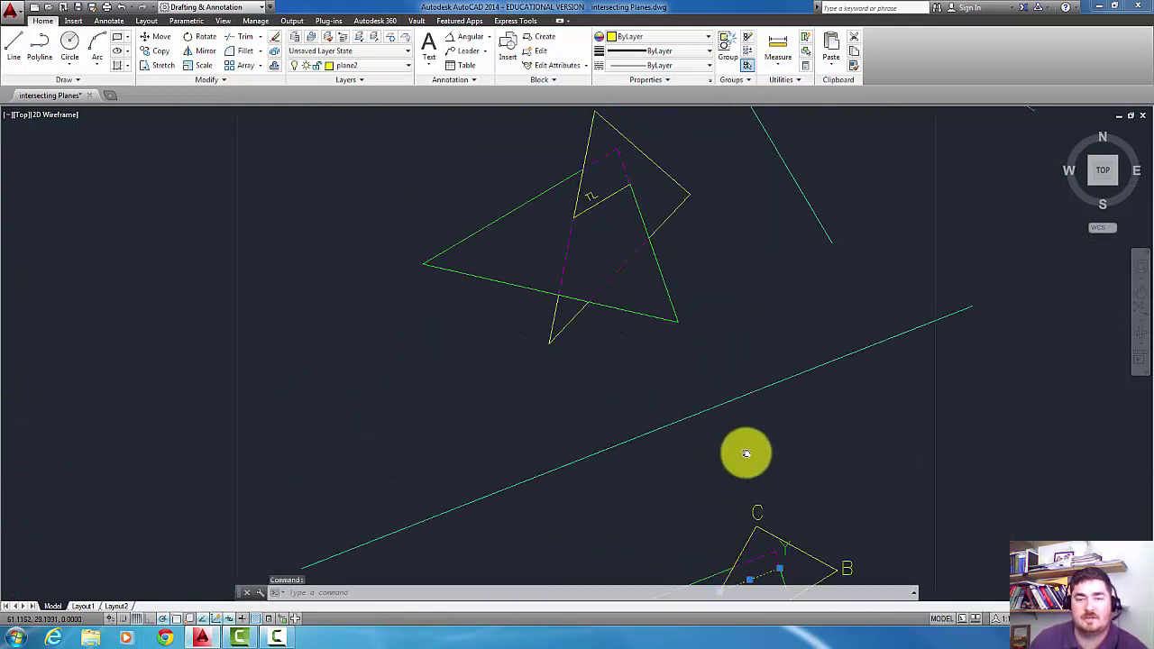
key("Escape")
key("Escape")
middle_click_drag(722, 206, 596, 348)
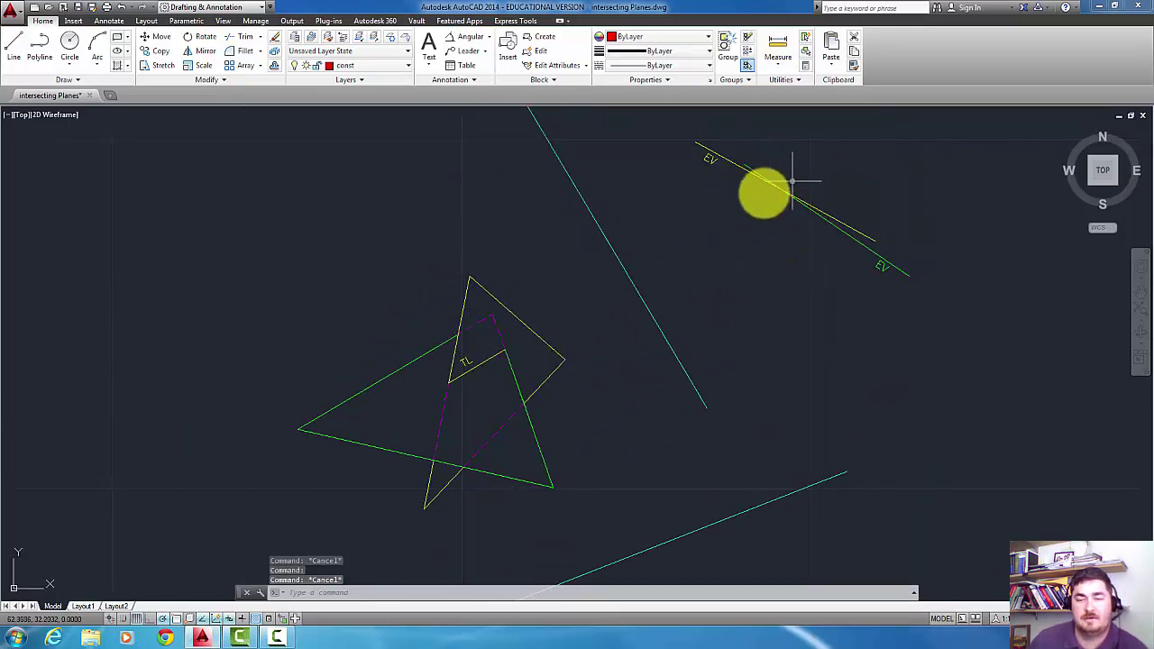
scroll(755, 307, "down", 3)
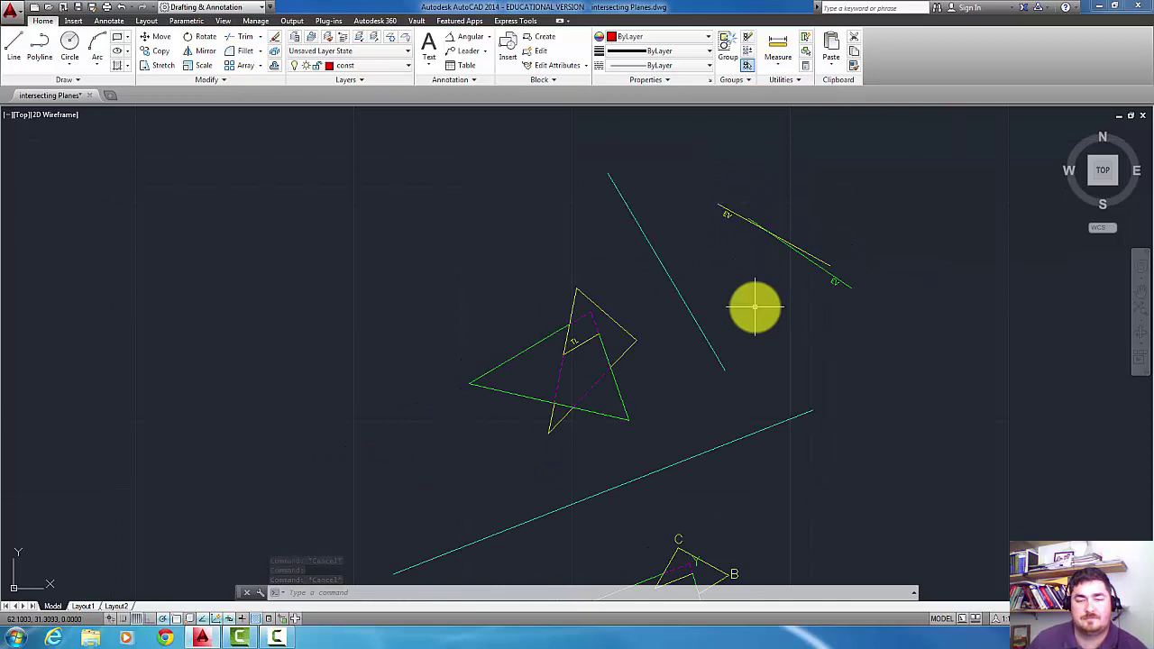
Compare the two completed solutions, the true-size route and the route that takes the intersection line directly to true length
middle_click_drag(728, 412, 858, 165)
middle_click_drag(789, 359, 773, 260)
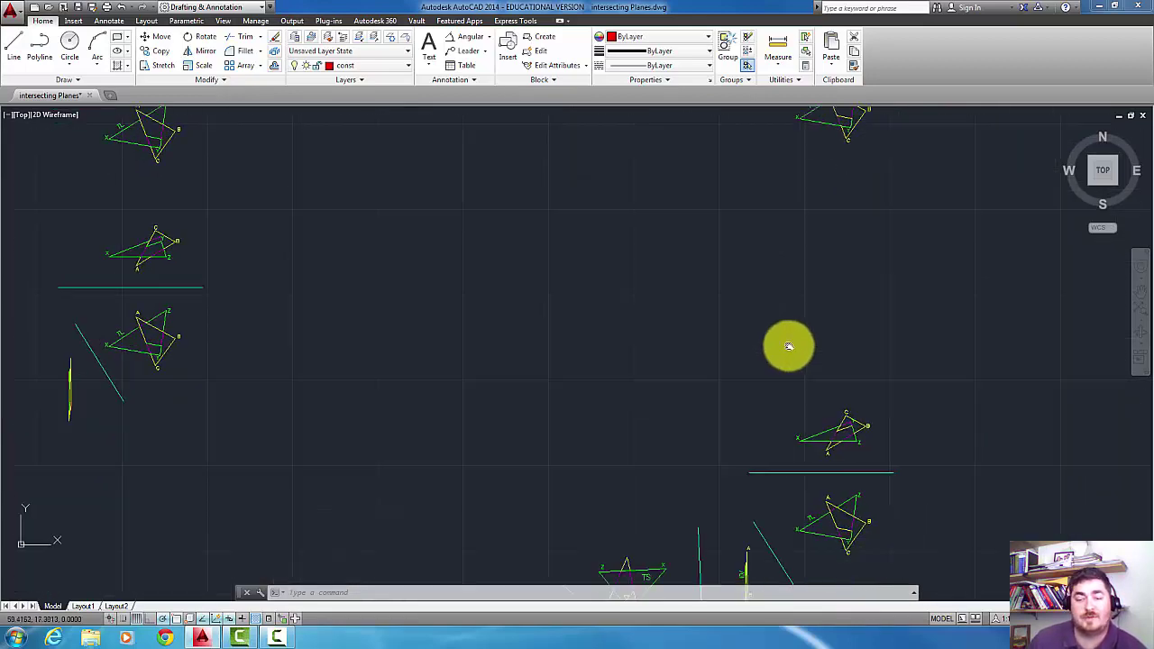
scroll(734, 439, "up", 5)
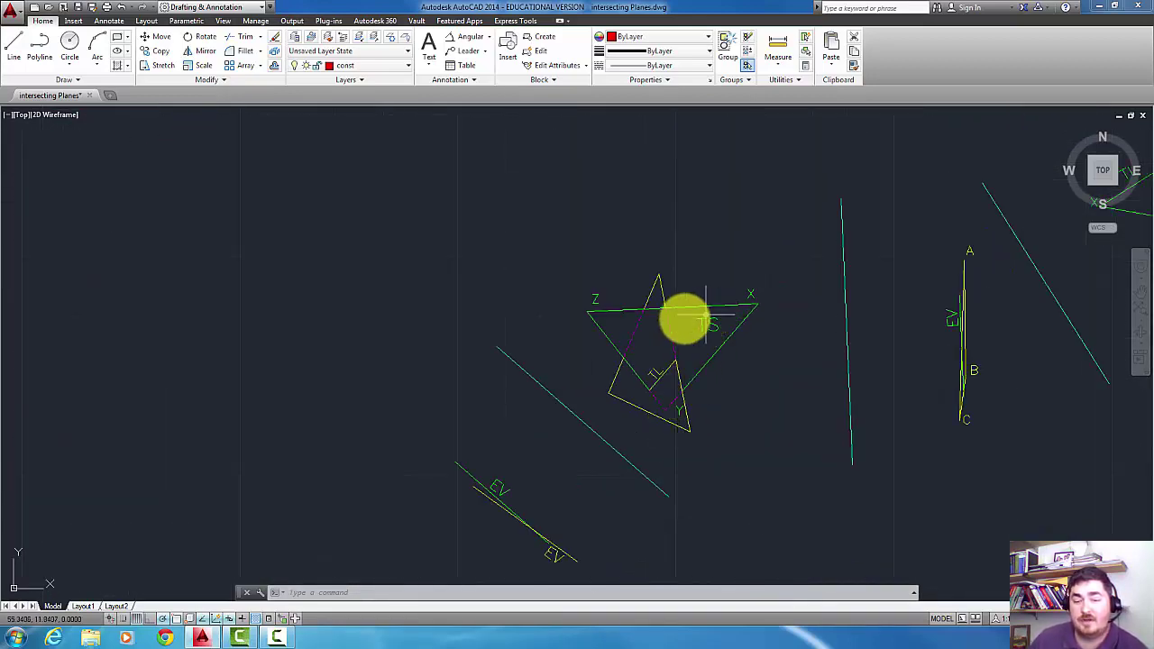
scroll(689, 359, "down", 6)
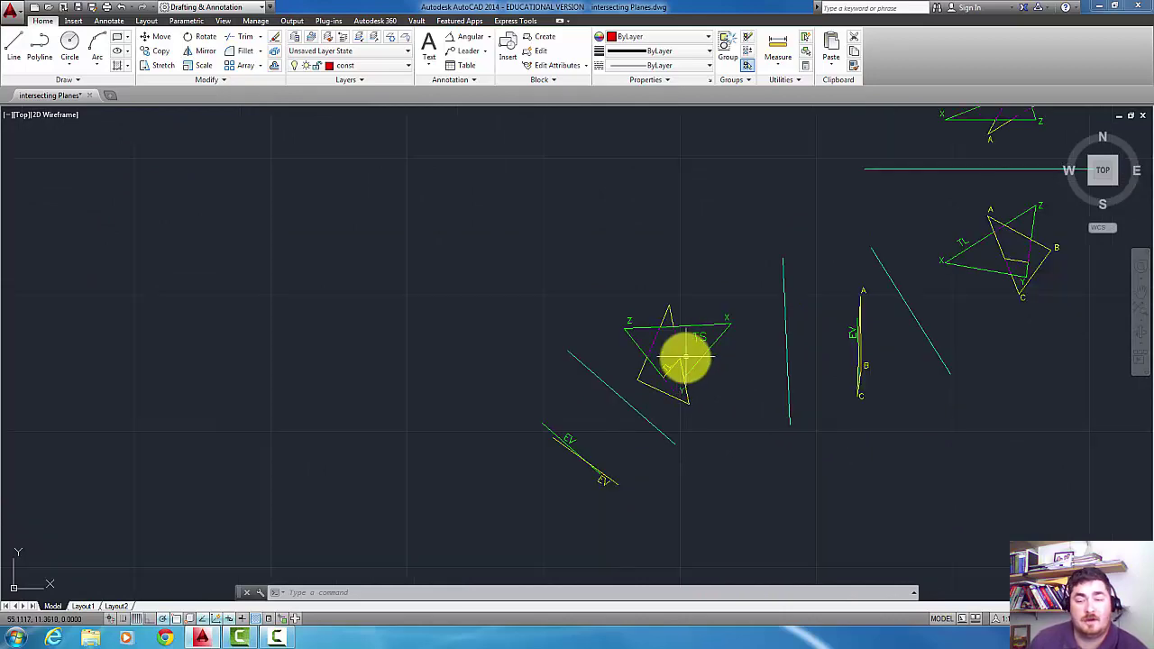
middle_click_drag(861, 183, 730, 439)
middle_click_drag(776, 133, 771, 228)
scroll(713, 257, "up", 5)
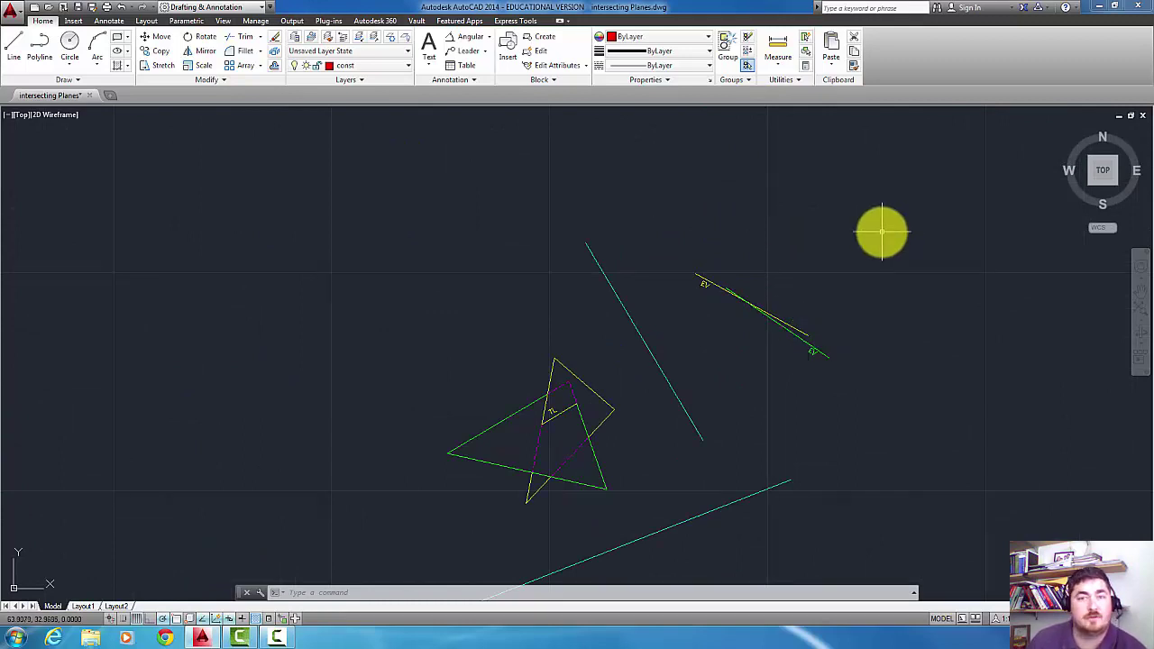
scroll(880, 237, "down", 3)
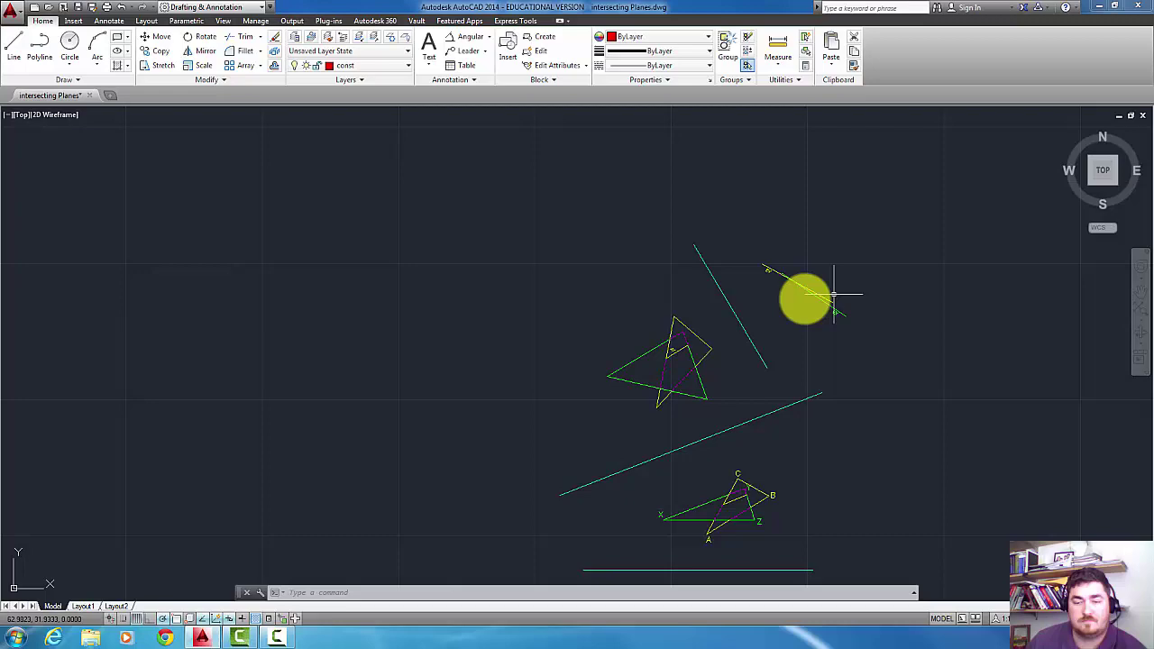
scroll(781, 359, "down", 2)
middle_click_drag(770, 485, 812, 207)
scroll(811, 206, "down", 2)
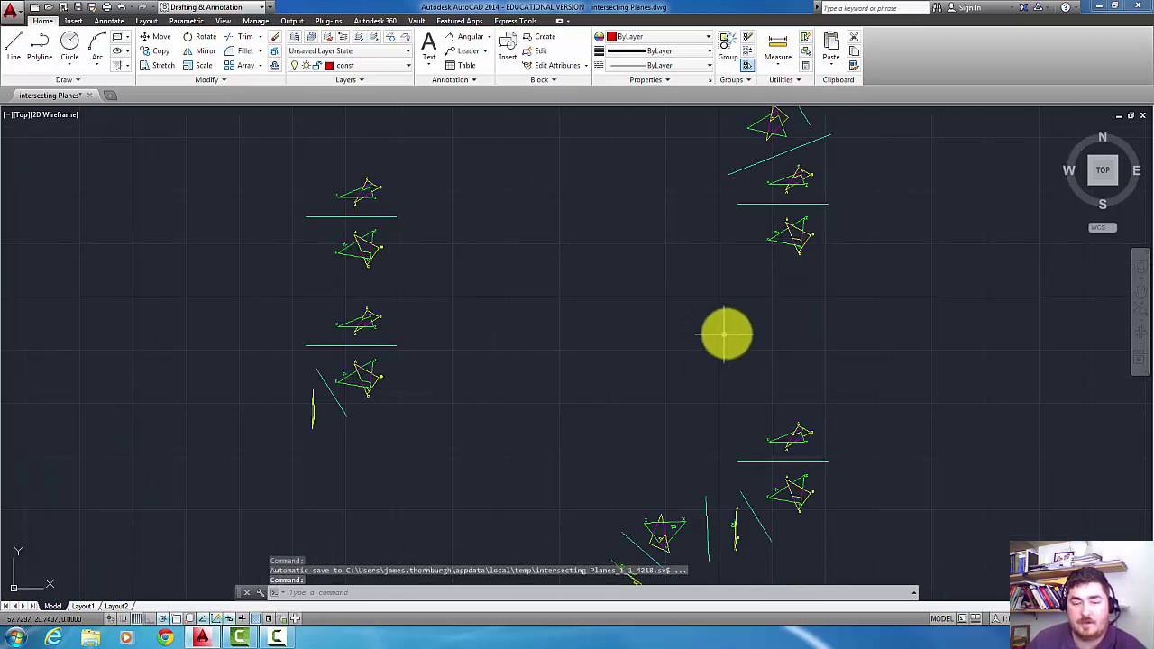
Delete the upper two-view copy of the intersecting planes that has no auxiliary view beside it
mouse_move(726, 336)
middle_mouse_down()
mouse_move(819, 222)
mouse_move(815, 297)
middle_mouse_up()
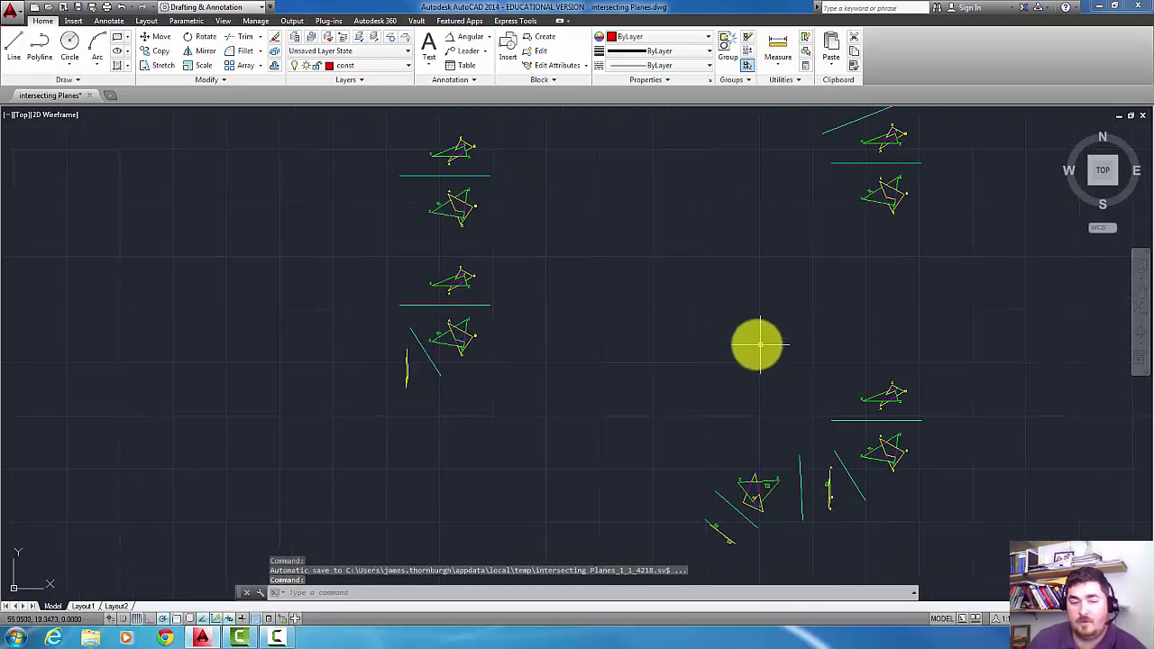
left_click(533, 120)
left_click(377, 243)
key("Delete")
Draw a projection line from point X in the lower view to the upper end of plane XYZ's edge view
scroll(559, 272, "up", 5)
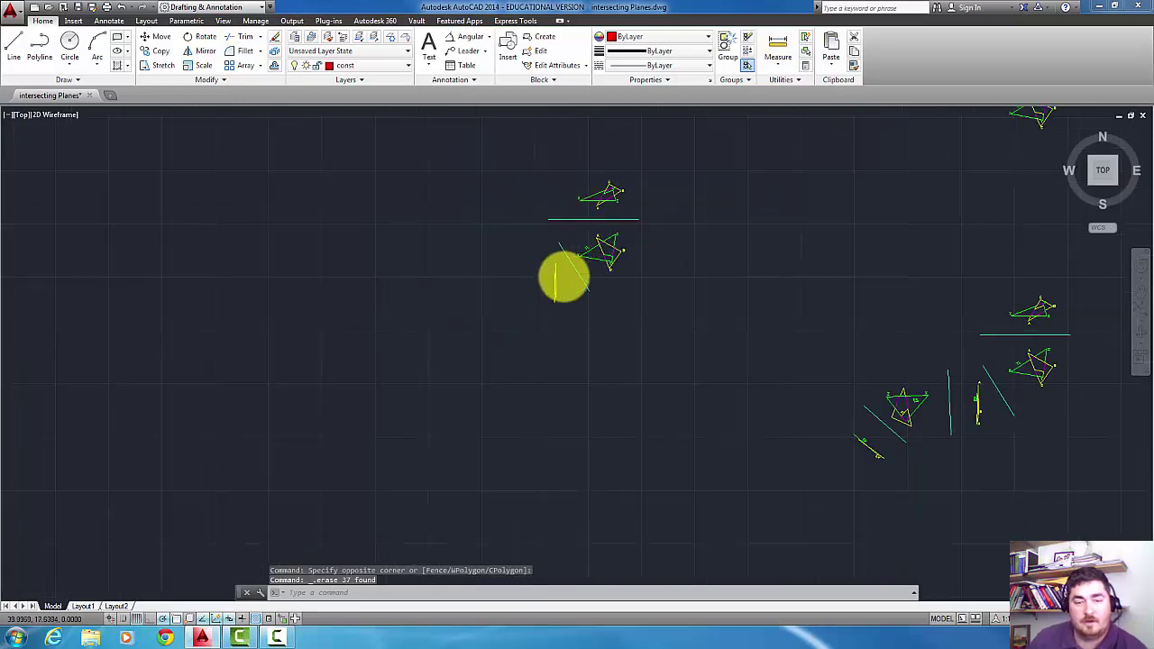
middle_click_drag(559, 270, 569, 368)
scroll(584, 379, "down", 3)
scroll(584, 344, "down", 1)
scroll(550, 392, "up", 1)
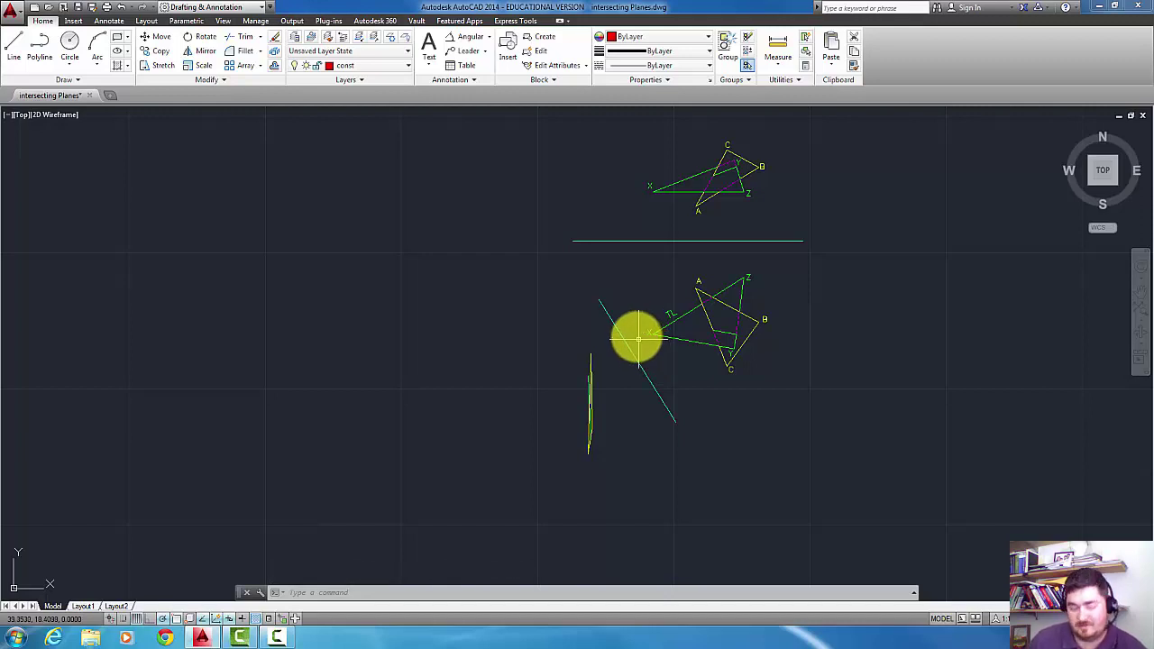
type("l")
key("Return")
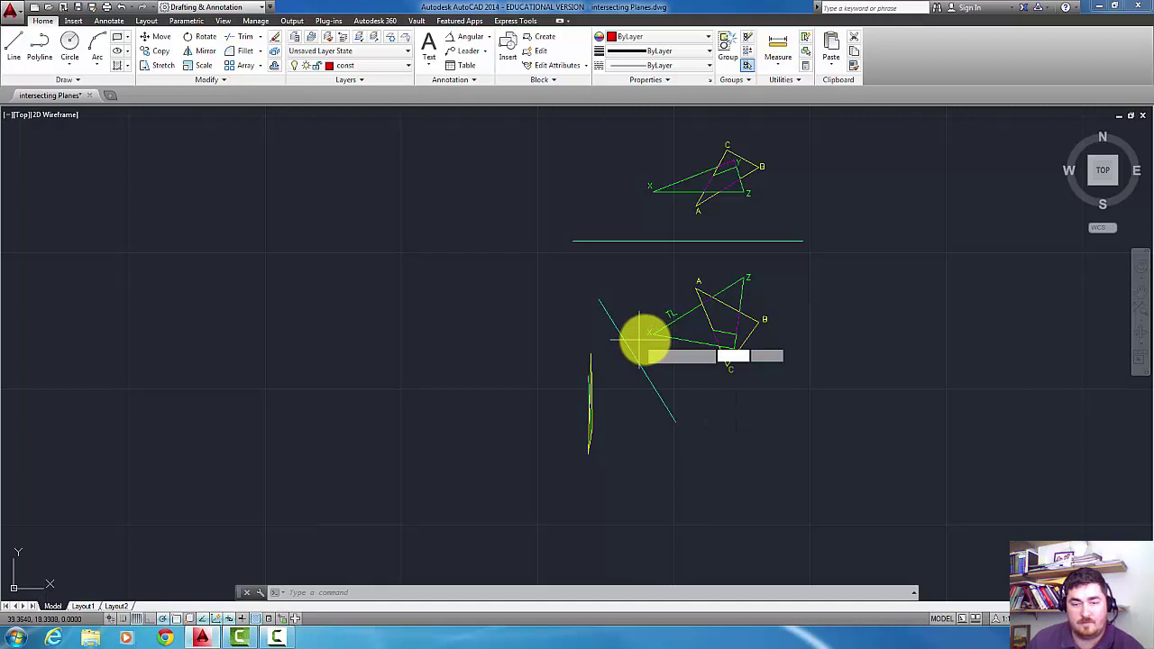
left_click(659, 333)
scroll(573, 380, "up", 2)
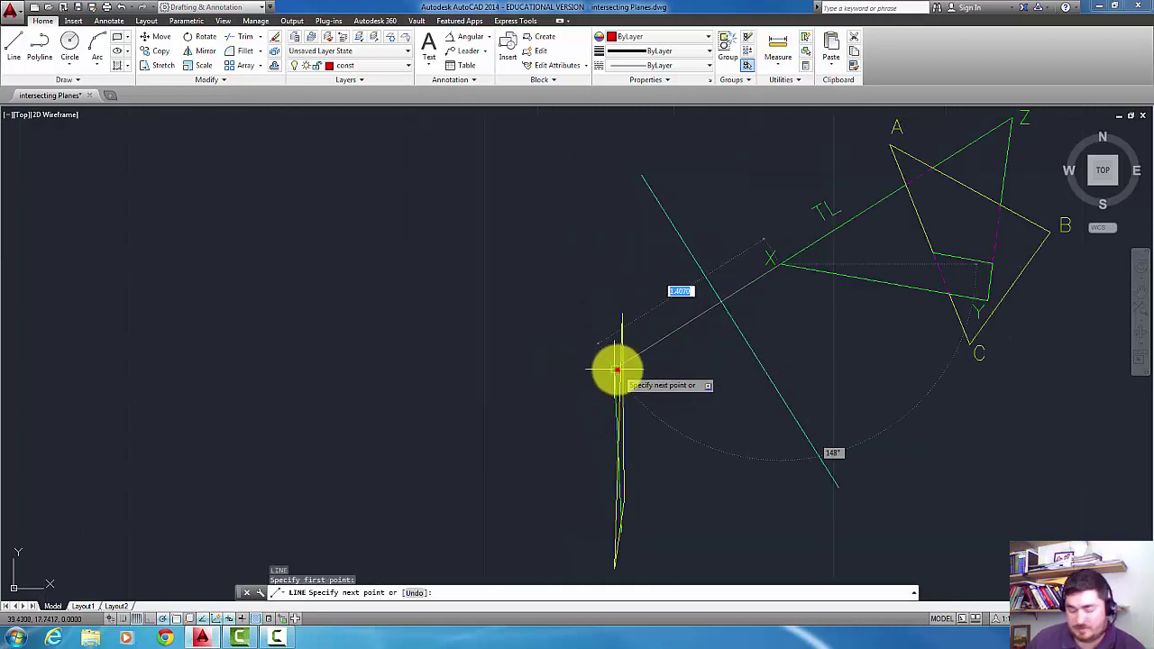
left_click(621, 365)
key("Return")
Draw a second projection line between the lower end of plane XYZ's edge view and point Y in the lower view
key("Return")
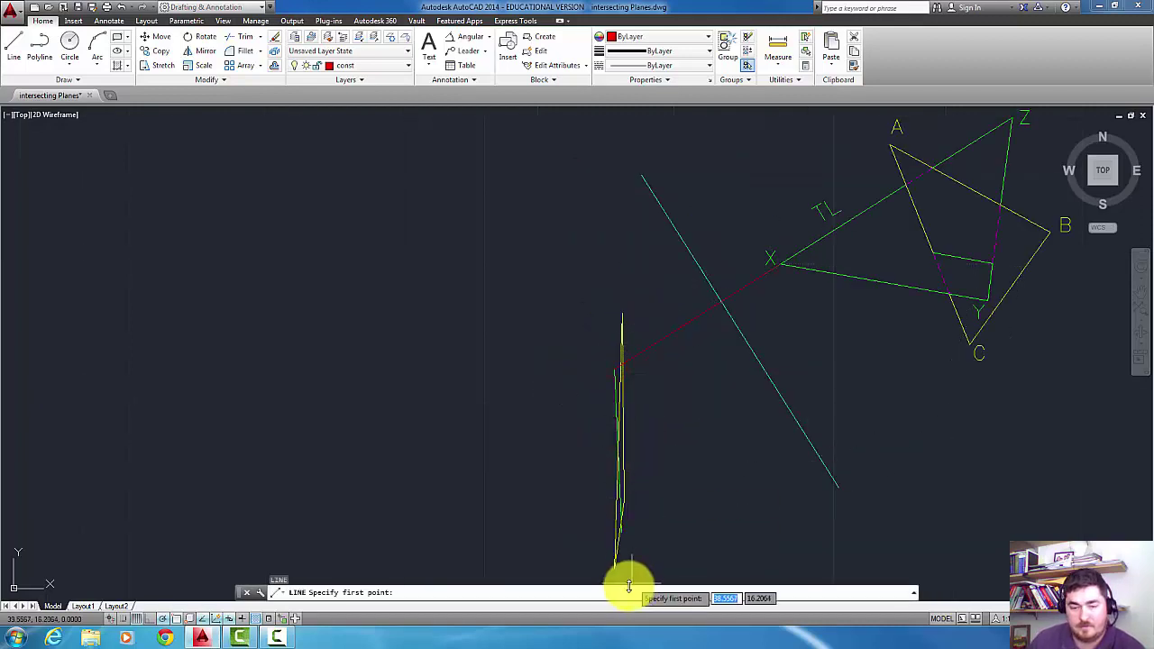
left_click(621, 537)
left_click(989, 303)
key("Return")
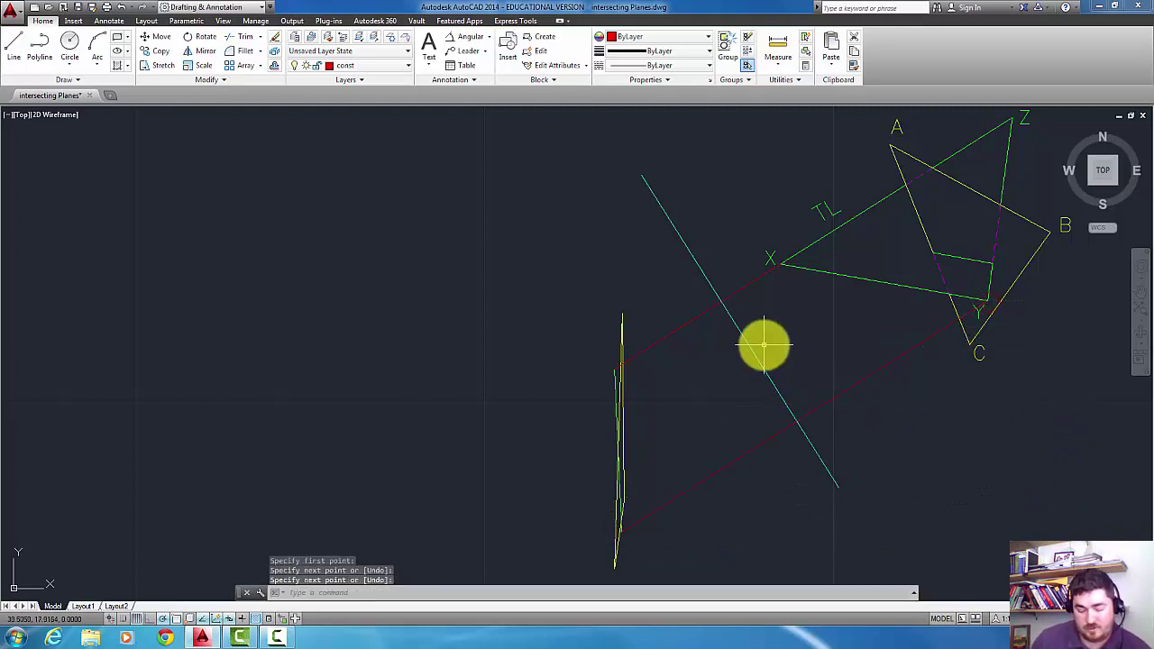
Align the UCS to the edge-view line of plane XYZ using the Object option
type("ucs")
key("Return")
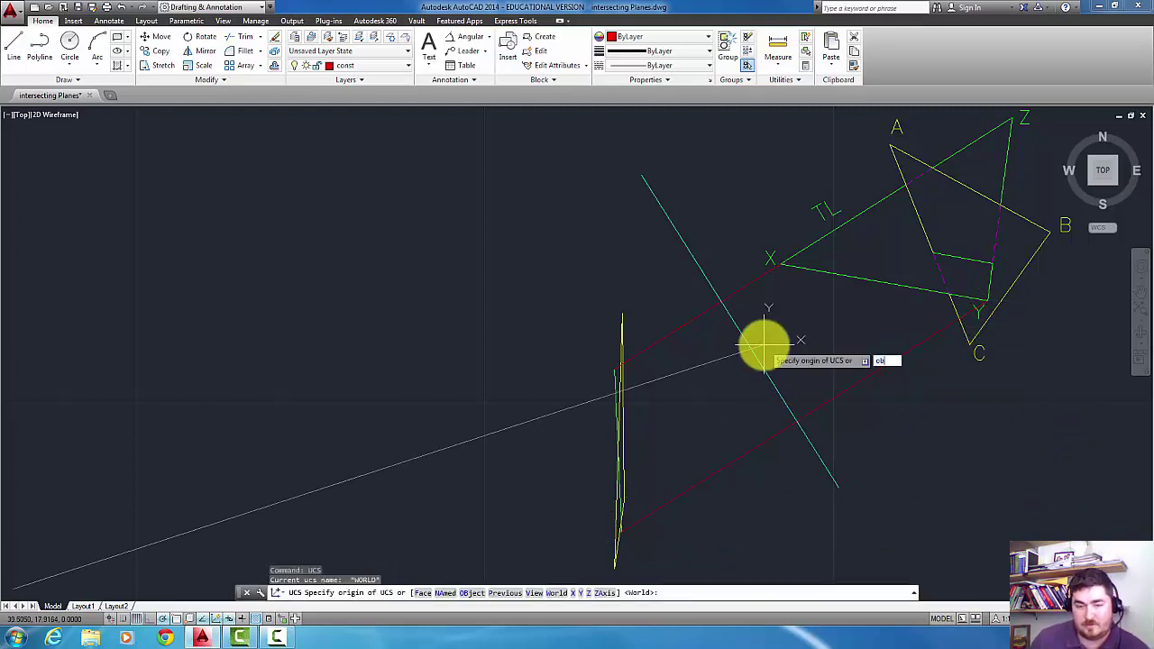
type("ob")
key("Return")
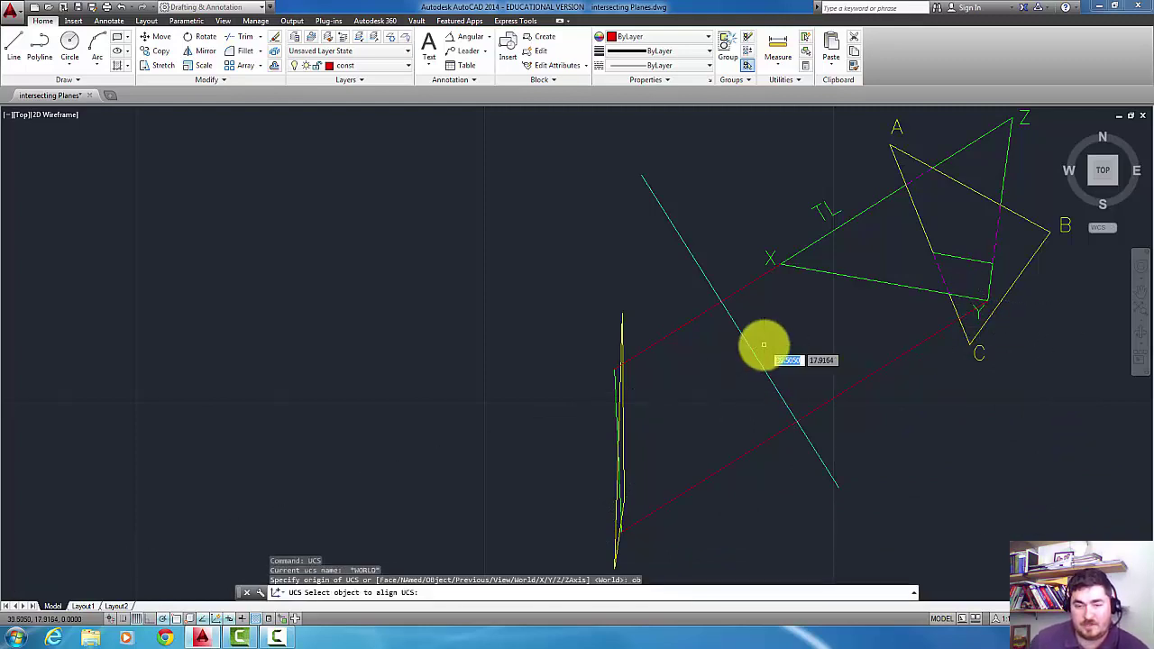
left_click(616, 381)
Draw a reference line parallel to plane XYZ's edge view, about 0.6 units away on the side opposite the given views
mouse_move(611, 382)
middle_mouse_down()
mouse_move(640, 175)
mouse_move(616, 174)
middle_mouse_up()
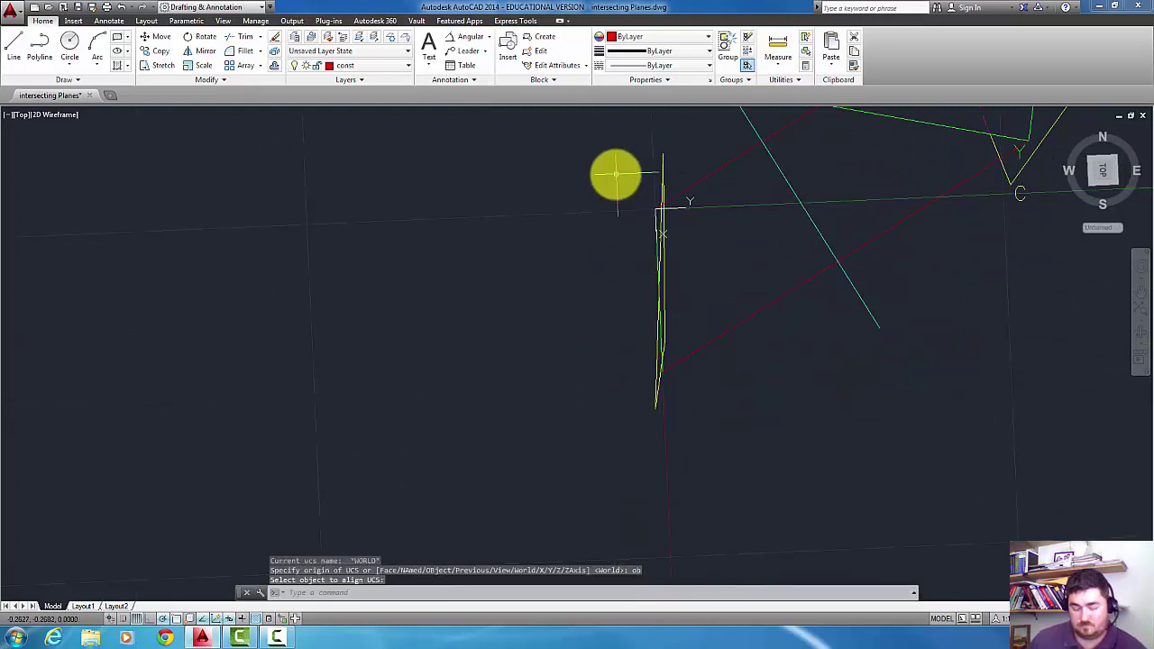
type("l")
key("Return")
left_click(566, 111)
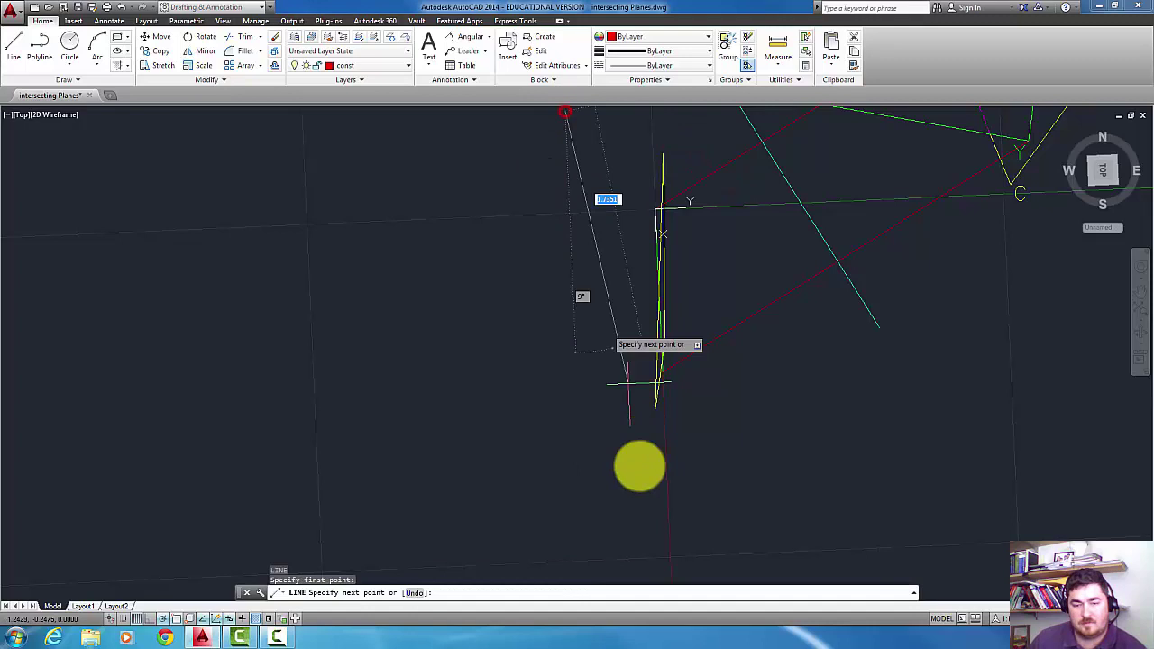
left_click(586, 540)
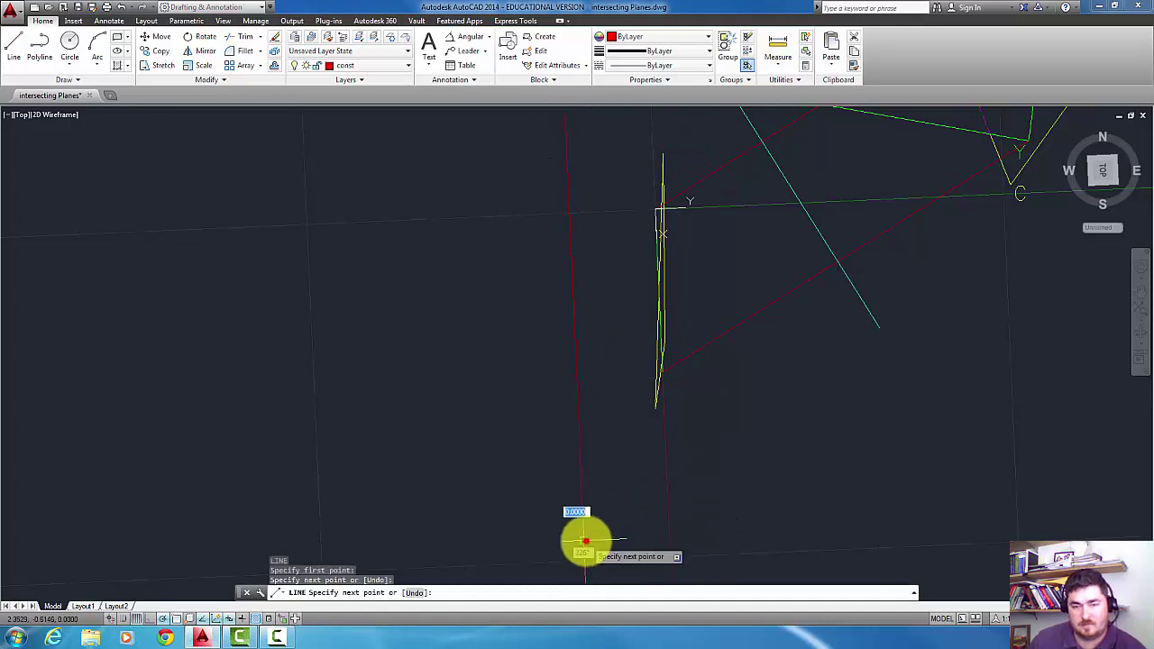
key("Return")
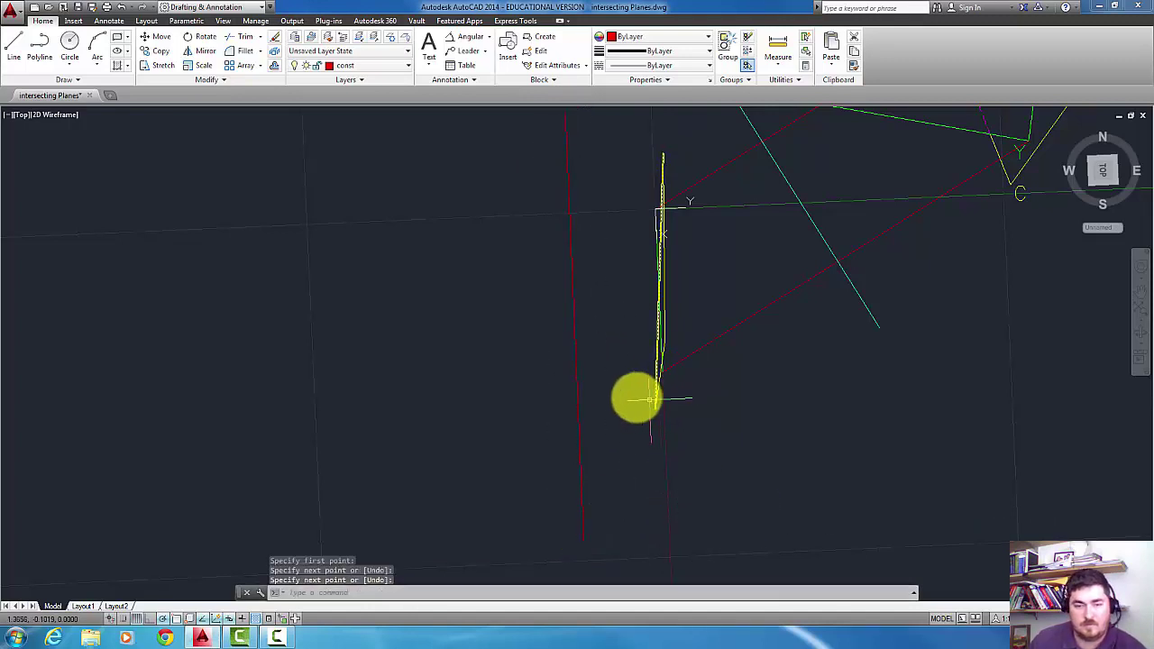
Move the new reference line parallel to plane XYZ's edge view to the Folding Lines layer
middle_click_drag(683, 420, 763, 430)
left_click(651, 313)
left_click(603, 346)
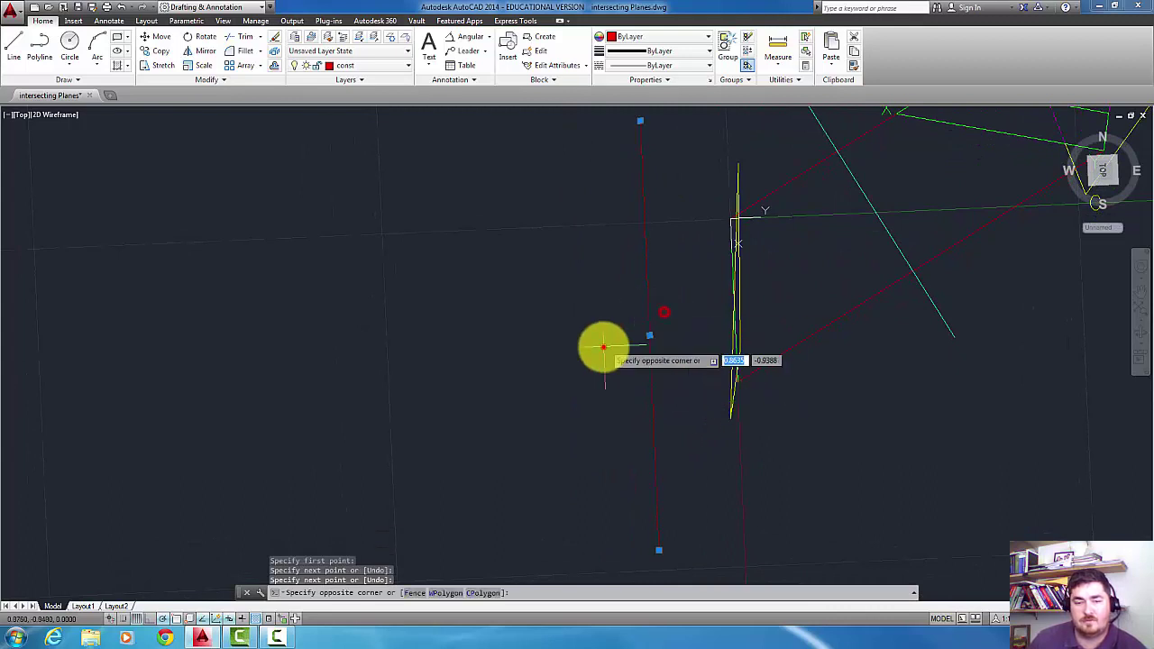
left_click(365, 65)
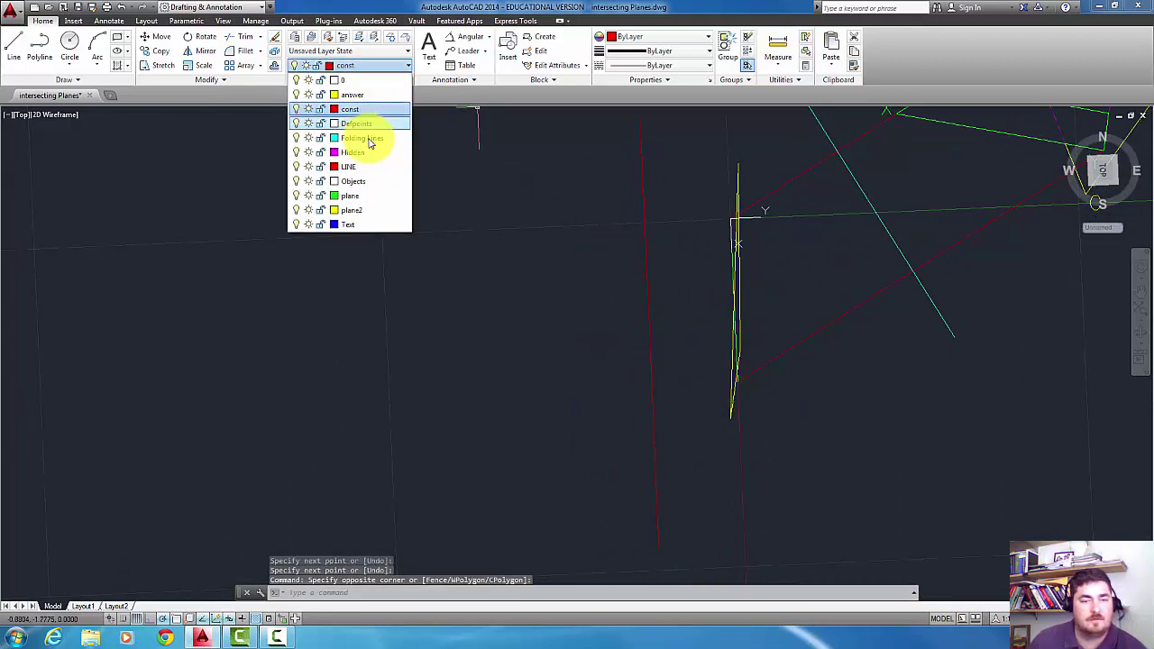
left_click(368, 137)
key("Escape")
key("Escape")
Draw a projection line from the upper end of plane XYZ's edge view perpendicular to the new folding line
type("l")
key("Return")
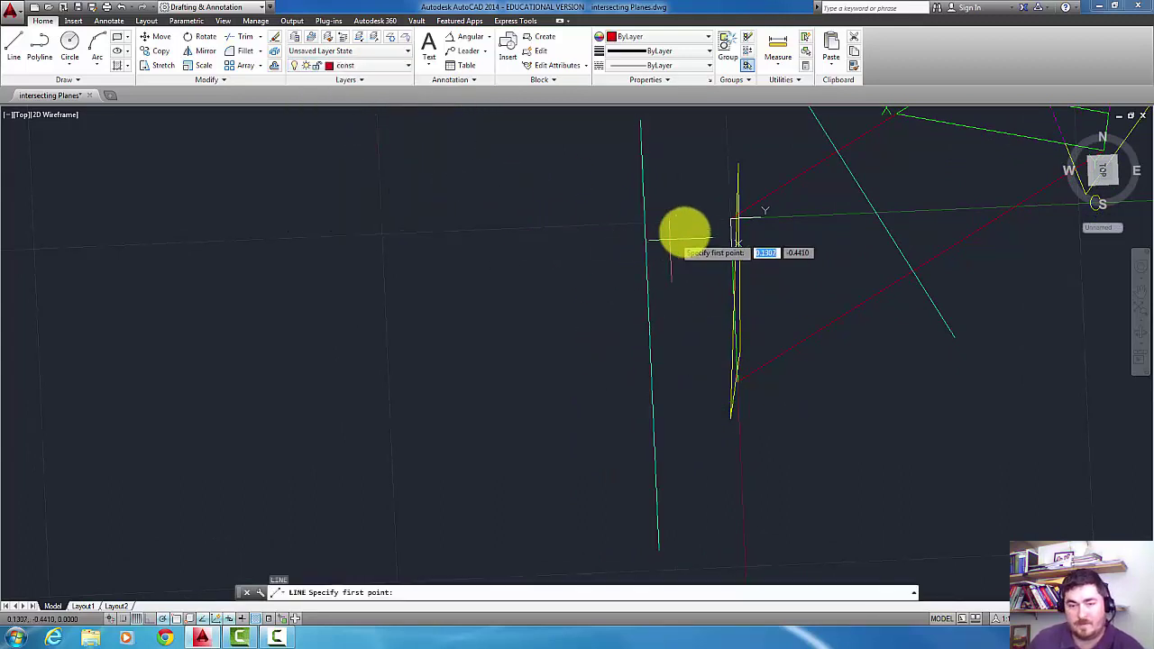
left_click(734, 219)
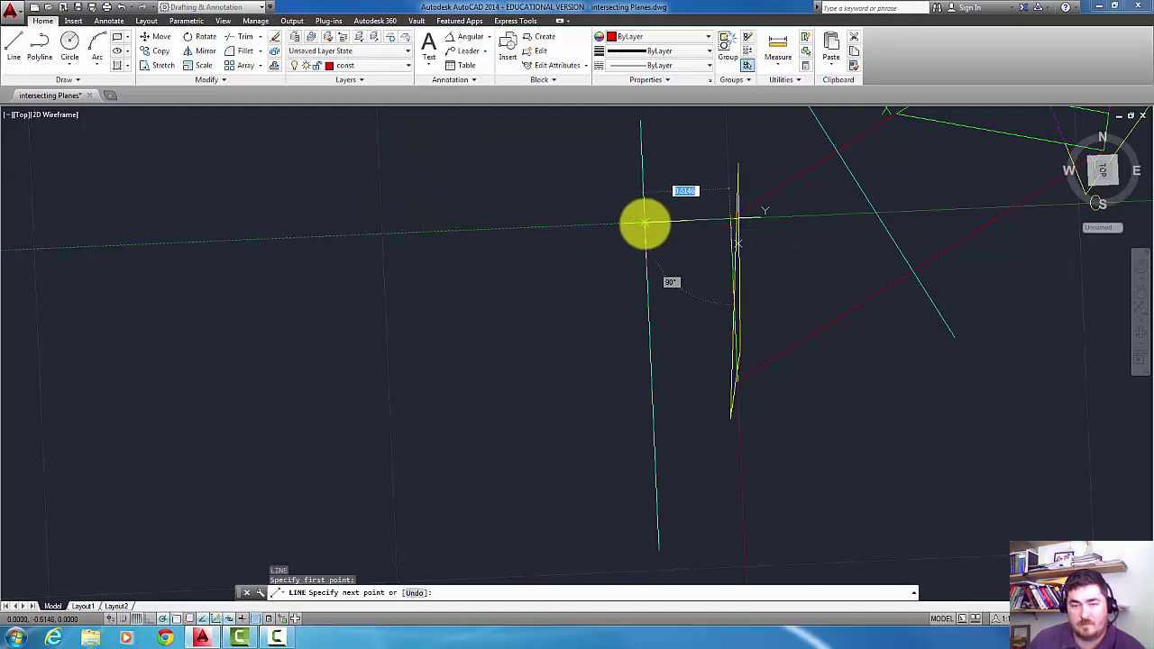
left_click(645, 223)
key("Return")
Draw a second perpendicular projection line from the lower end of plane XYZ's edge view to the new folding line
key("Return")
scroll(747, 389, "up", 2)
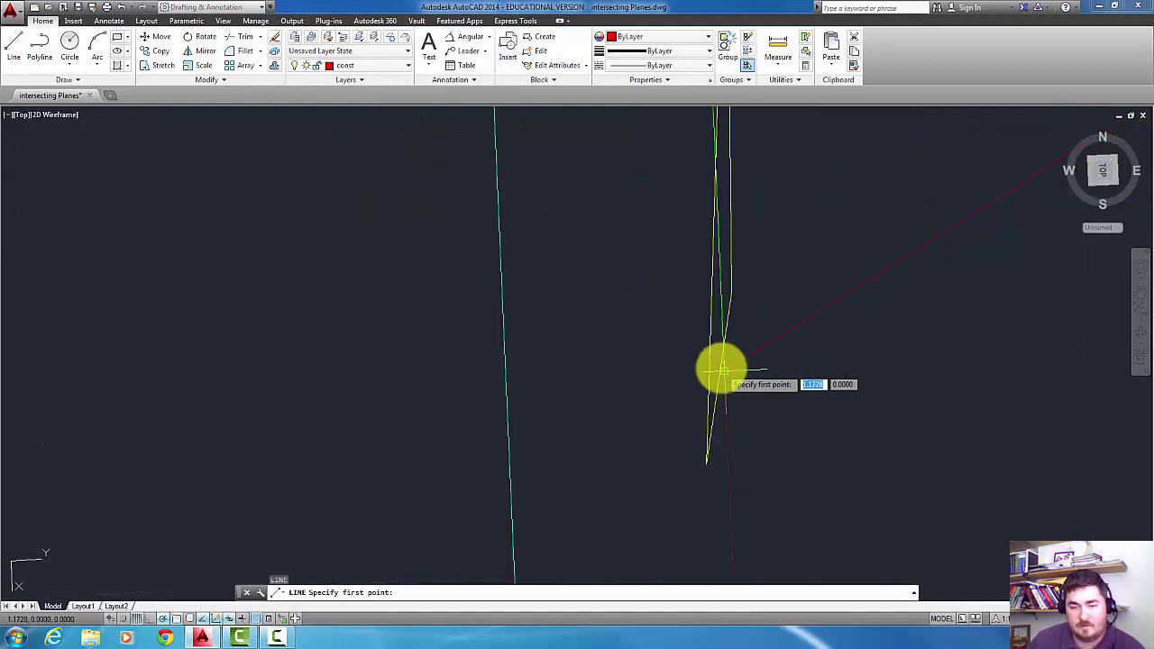
left_click(724, 369)
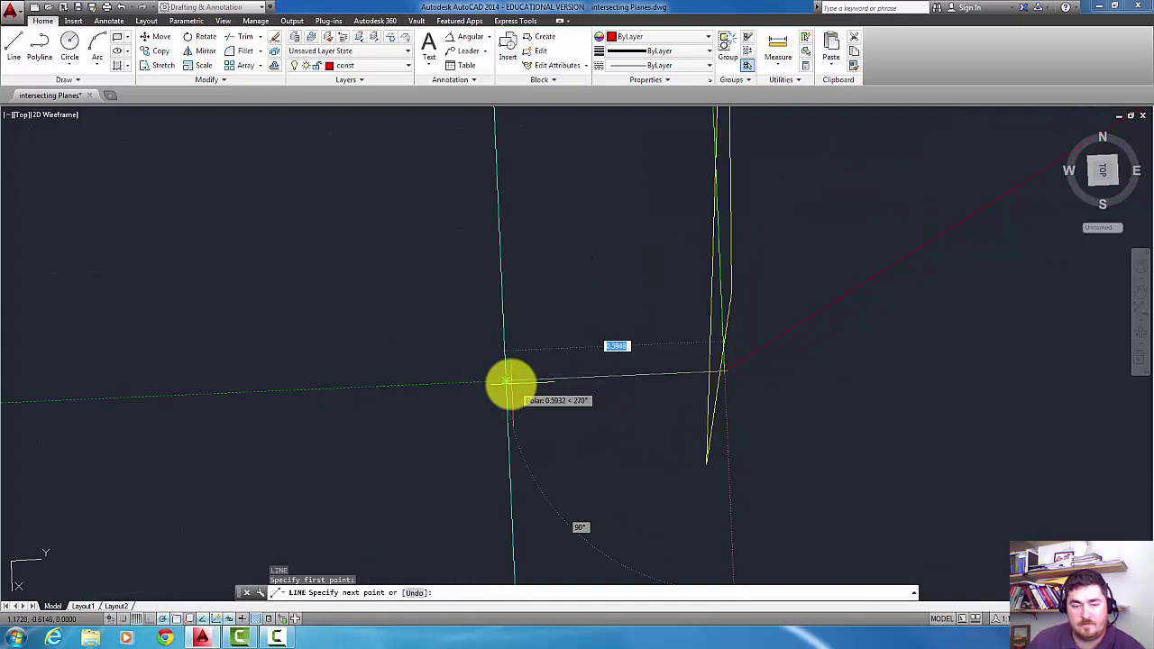
left_click(511, 384)
key("Return")
Lengthen the upper projection line beyond the new folding line by the distance from the first folding line to point Z
scroll(626, 376, "down", 5)
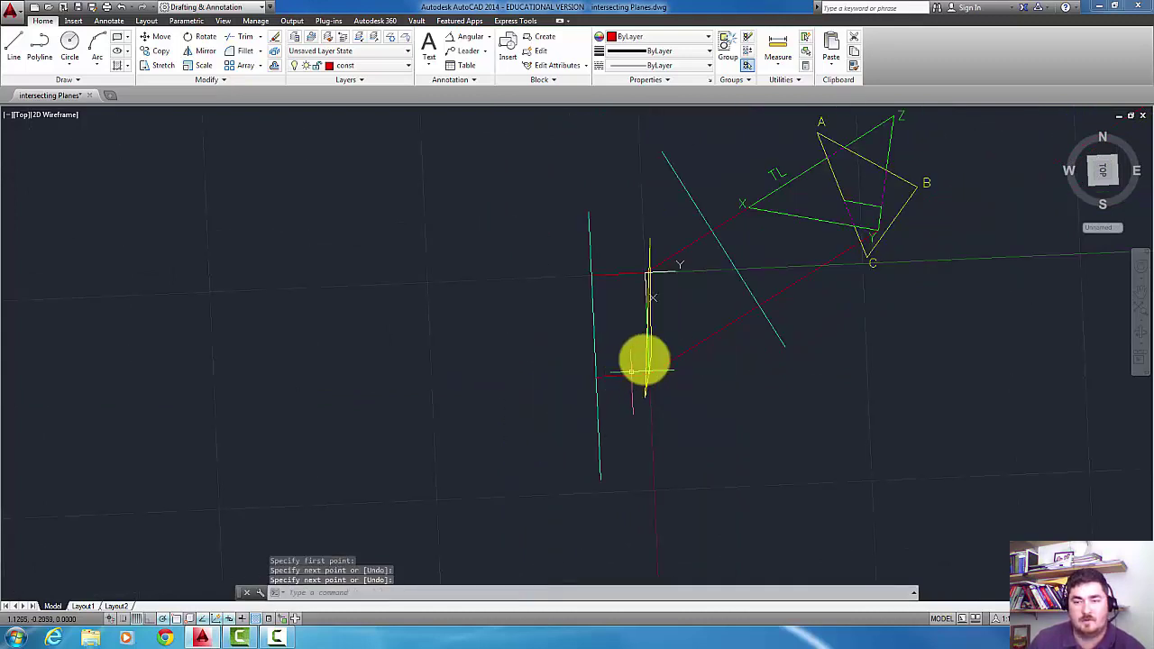
middle_click_drag(668, 326, 666, 316)
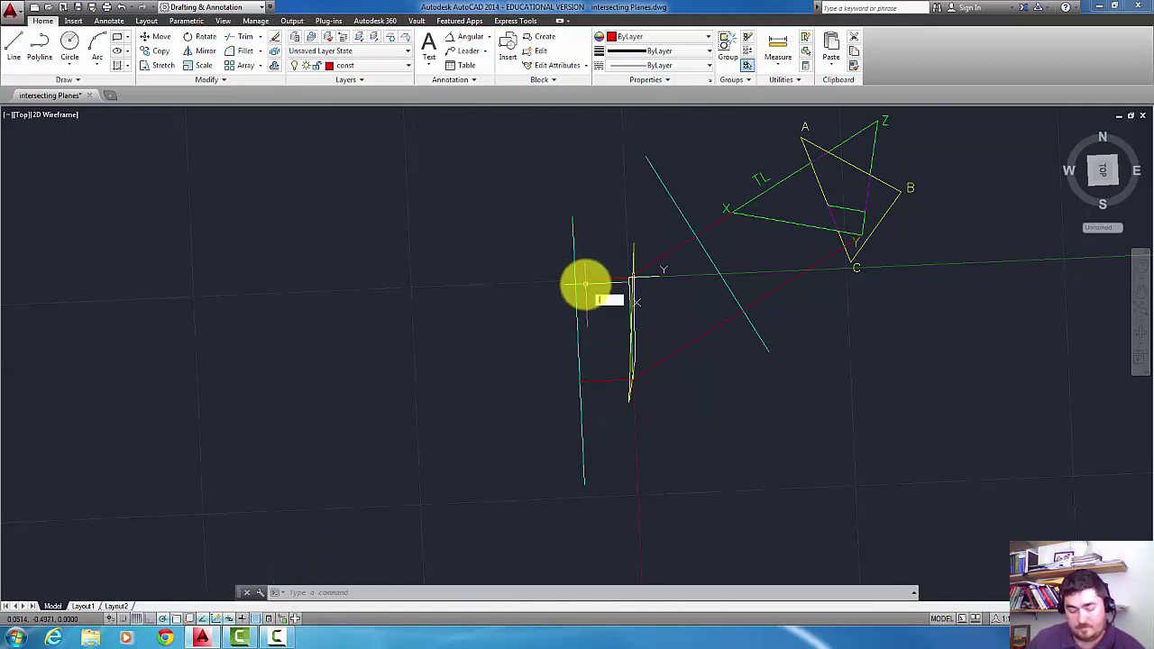
type("len")
key("Return")
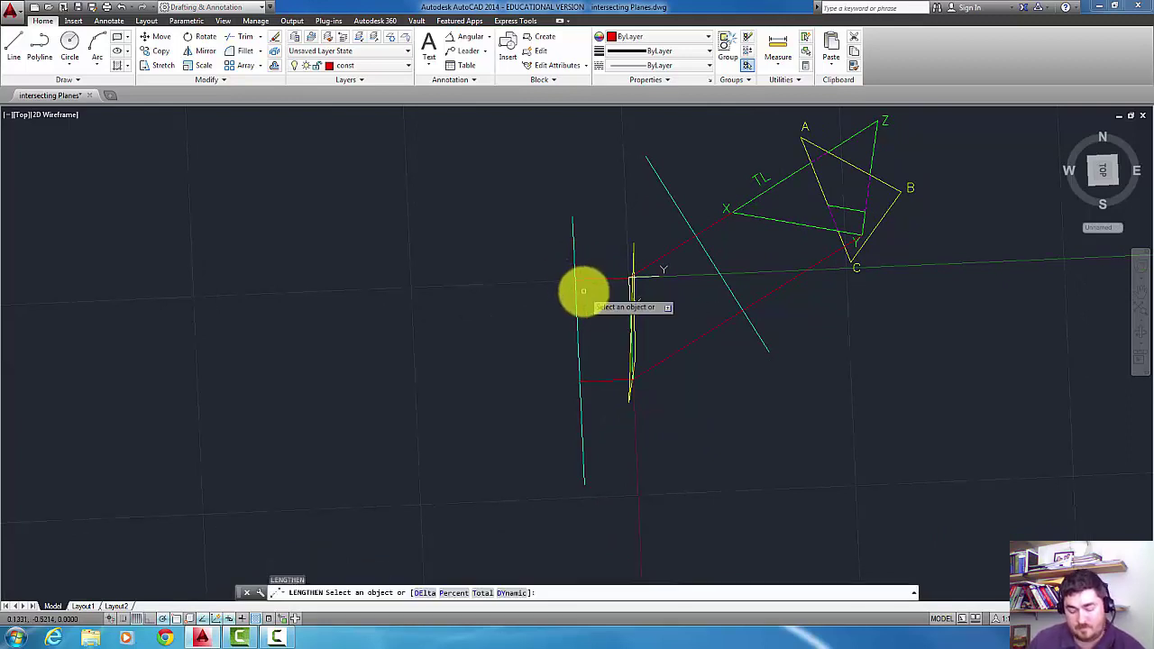
type("de")
key("Return")
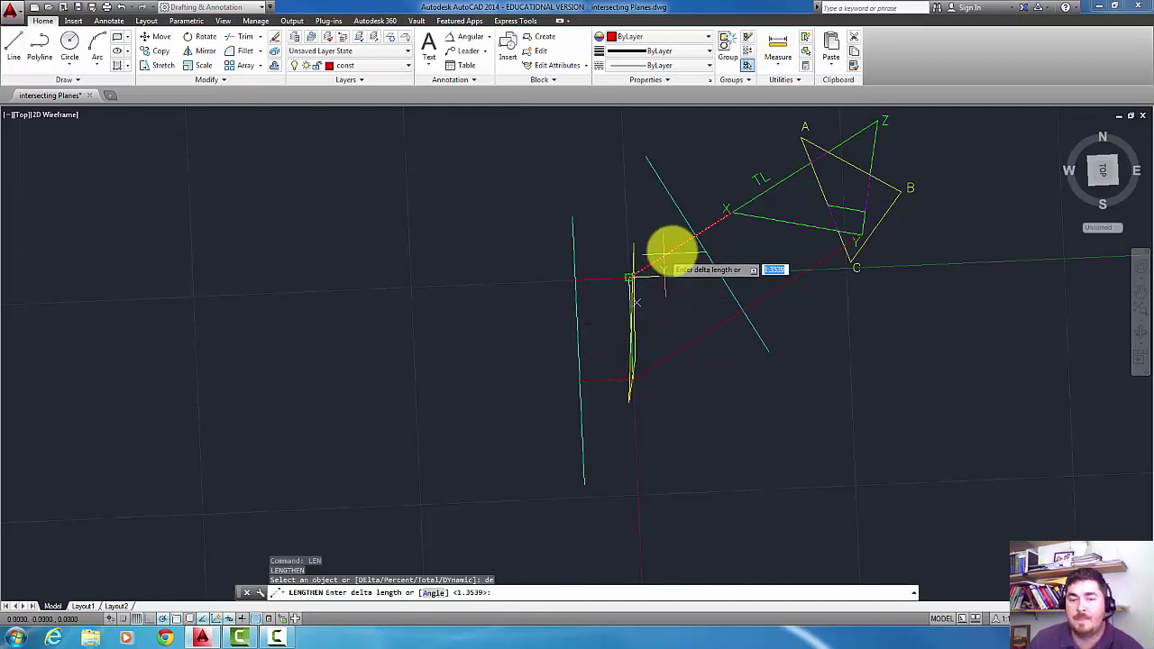
left_click(879, 120)
left_click(594, 278)
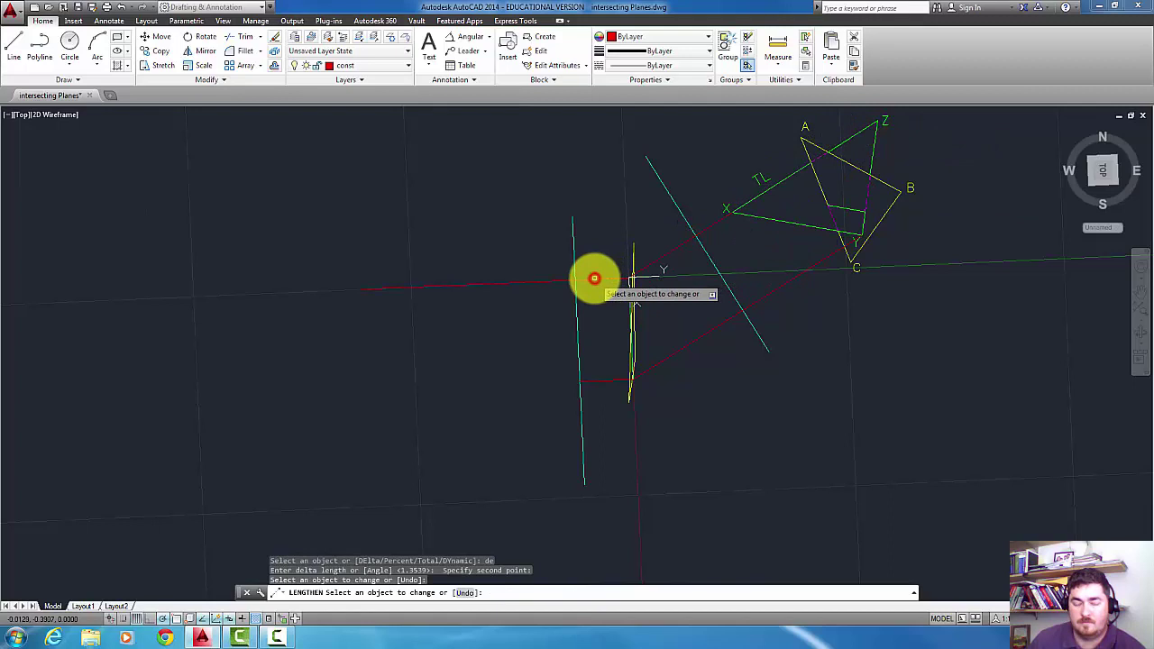
key("Return")
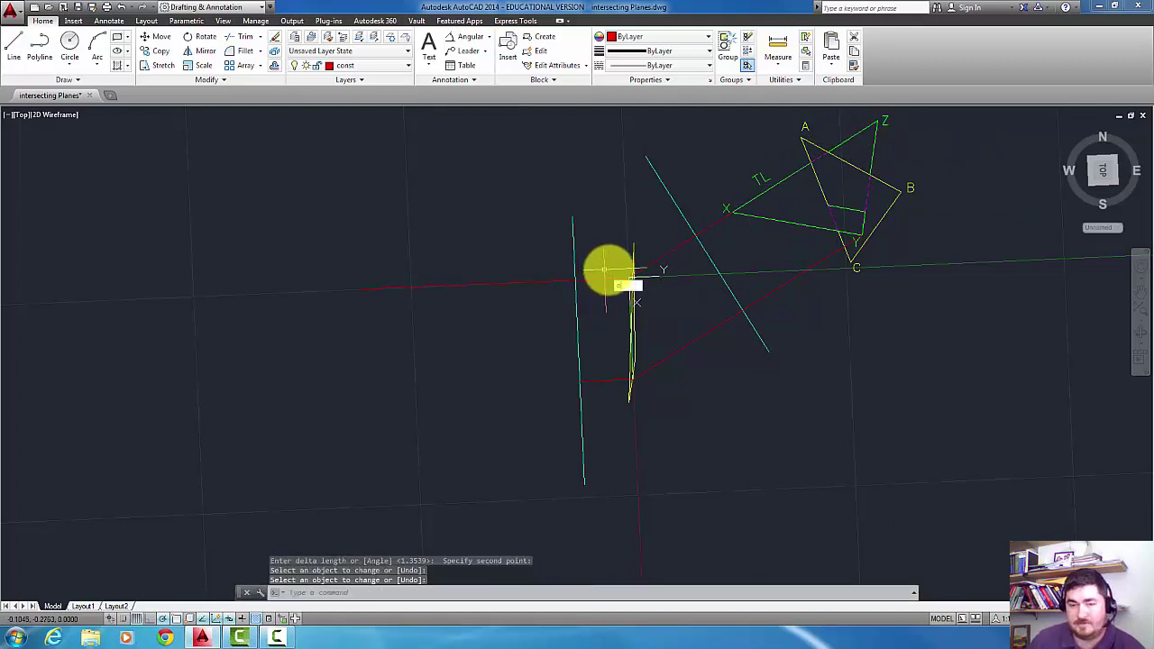
Offset the new folding line away from the edge view by the distance from the first folding line to point X
key("Return")
left_click(692, 237)
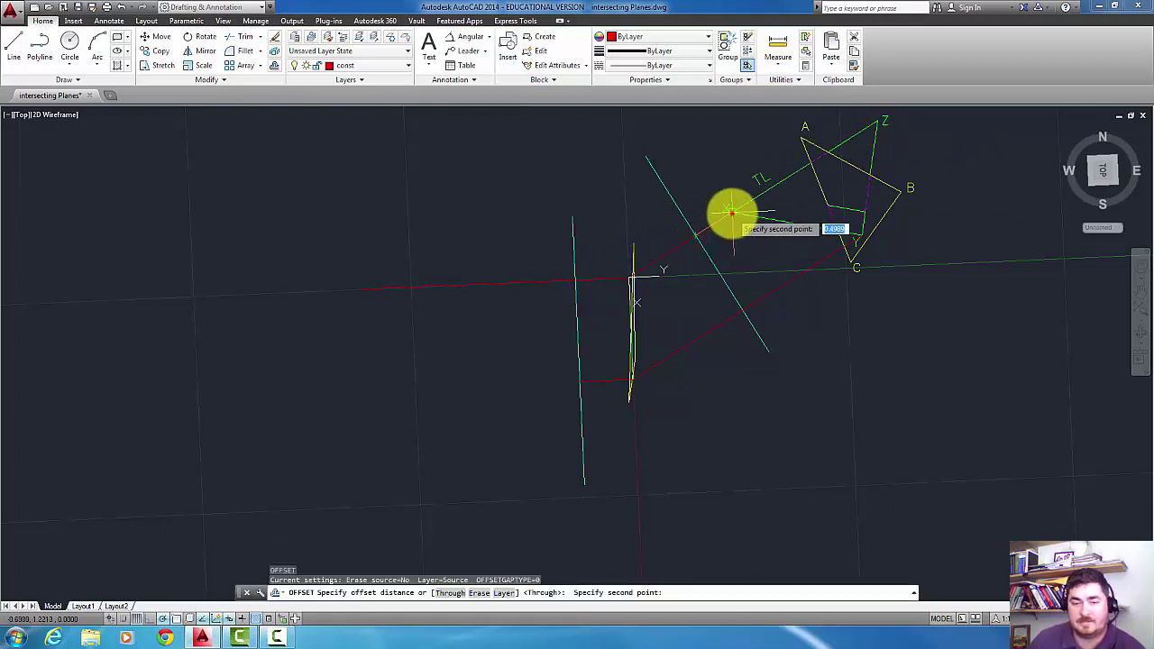
left_click(732, 211)
left_click(575, 254)
left_click(534, 254)
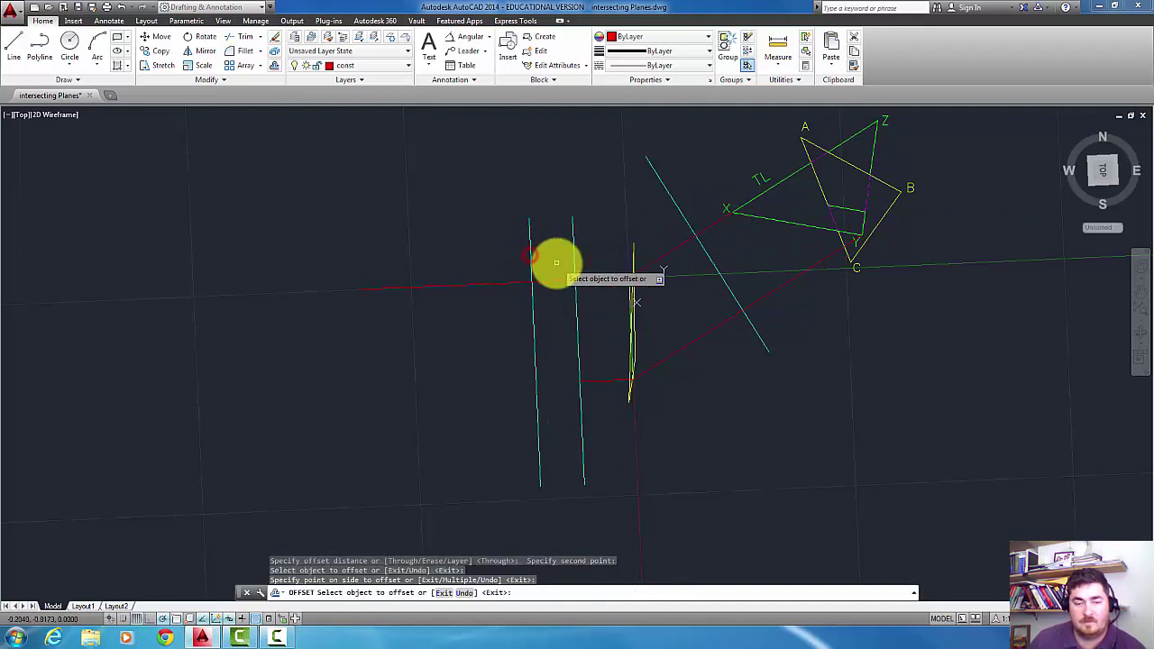
key("Escape")
Trim the lengthened projection line back to the offset line on the edge-view side and erase the offset line
type("tr")
key("Return")
left_click(560, 262)
left_click(522, 267)
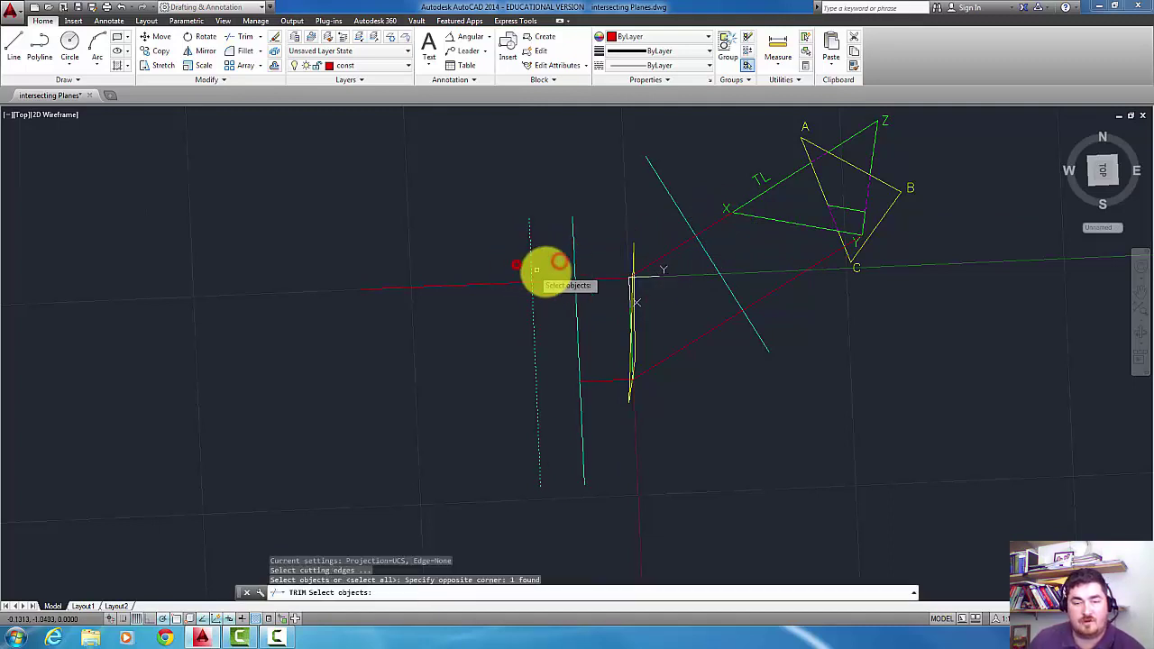
key("Return")
left_click(551, 269)
left_click(542, 297)
key("Return")
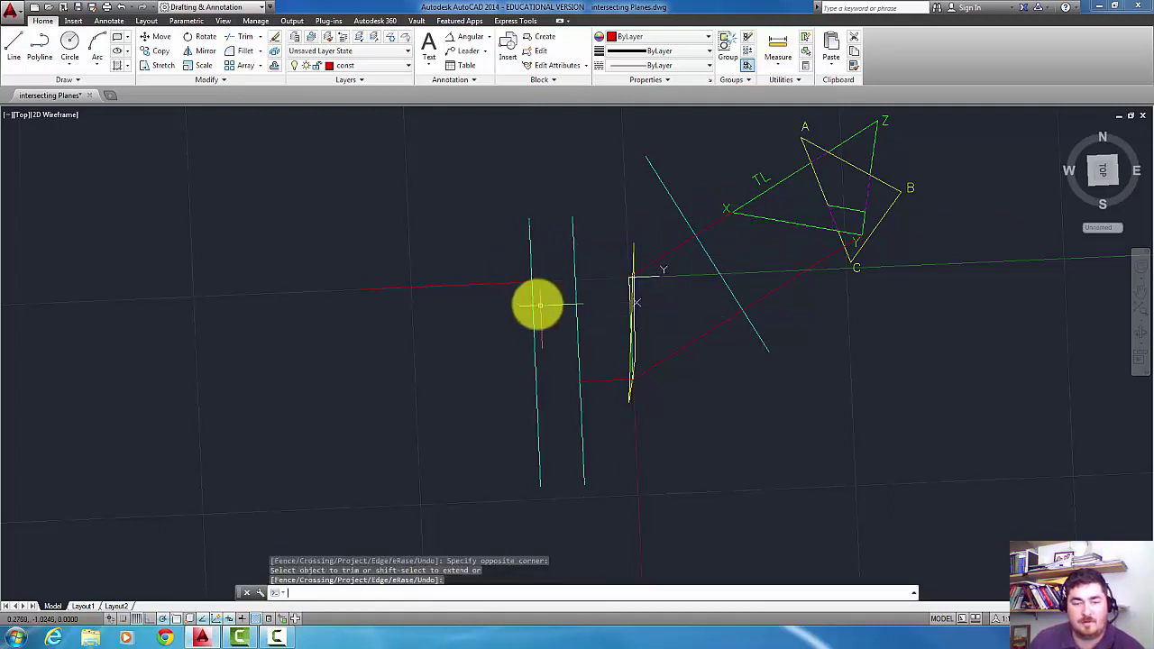
left_click(536, 299)
left_click(522, 302)
key("Delete")
Move the remaining segment of the upper projection line to the plane layer
left_click(515, 265)
left_click(490, 309)
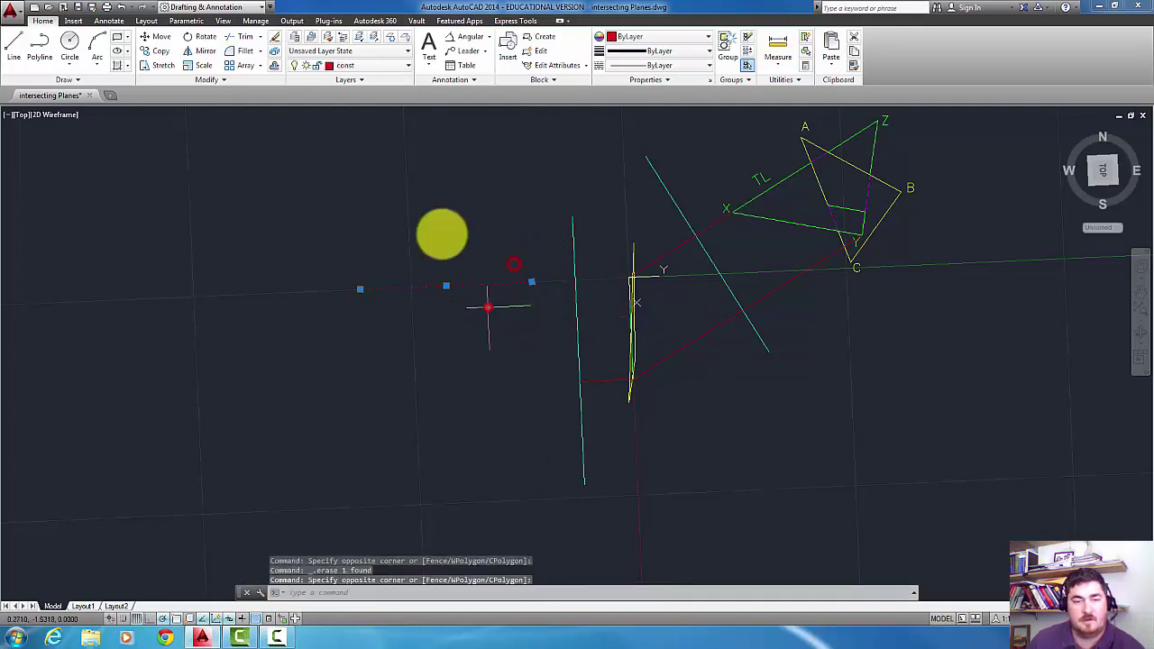
left_click(364, 65)
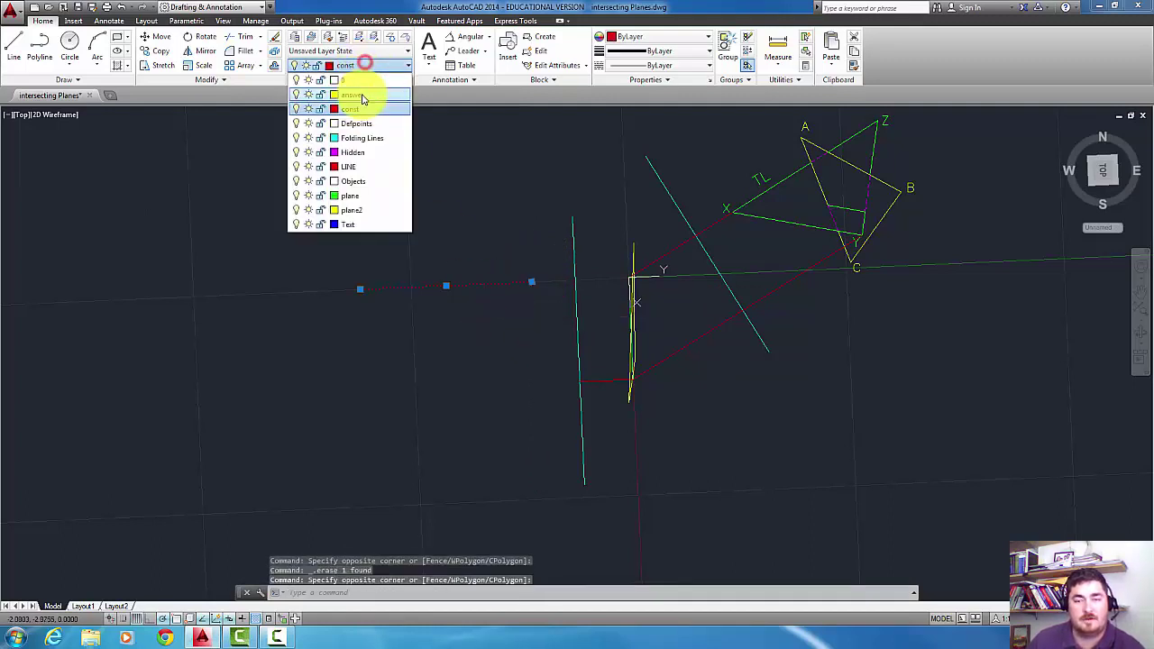
left_click(361, 197)
key("Escape")
key("Escape")
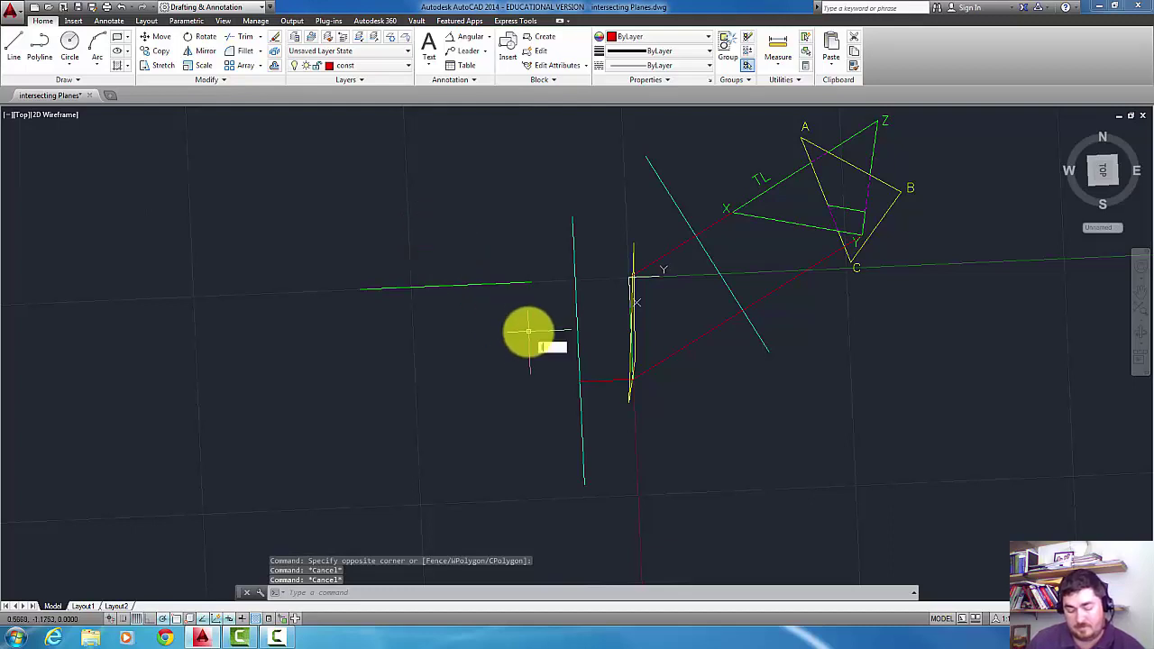
Lengthen the lower projection line beyond the new folding line by the distance from the first folding line to point Y
type("len")
key("Return")
type("de")
key("Return")
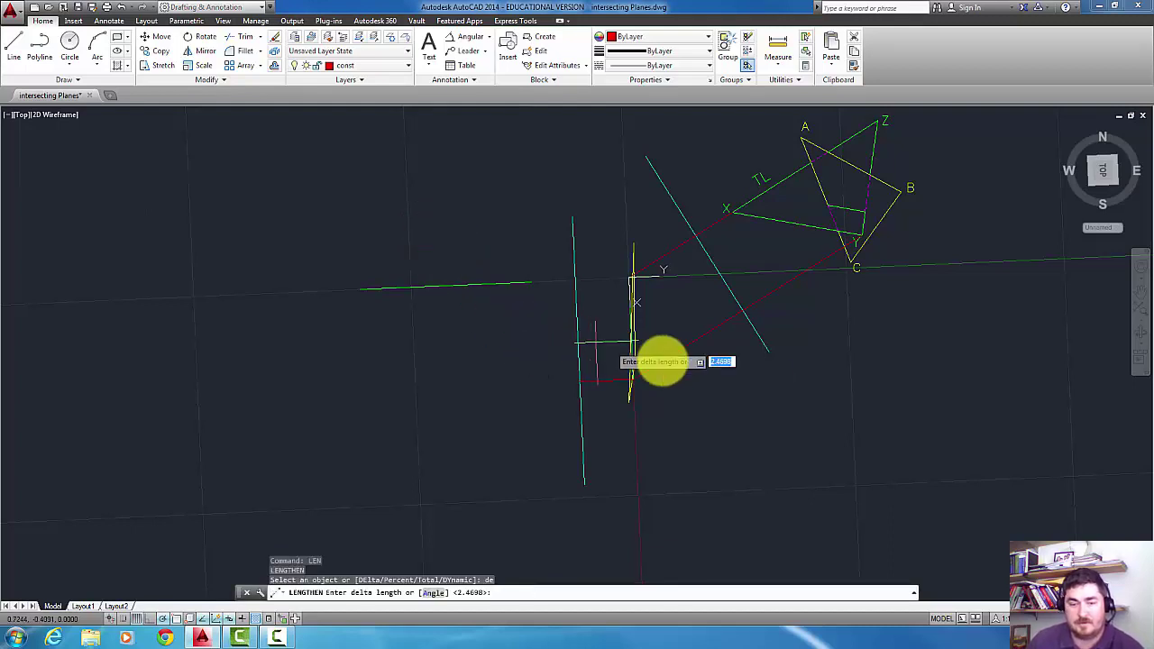
left_click(741, 311)
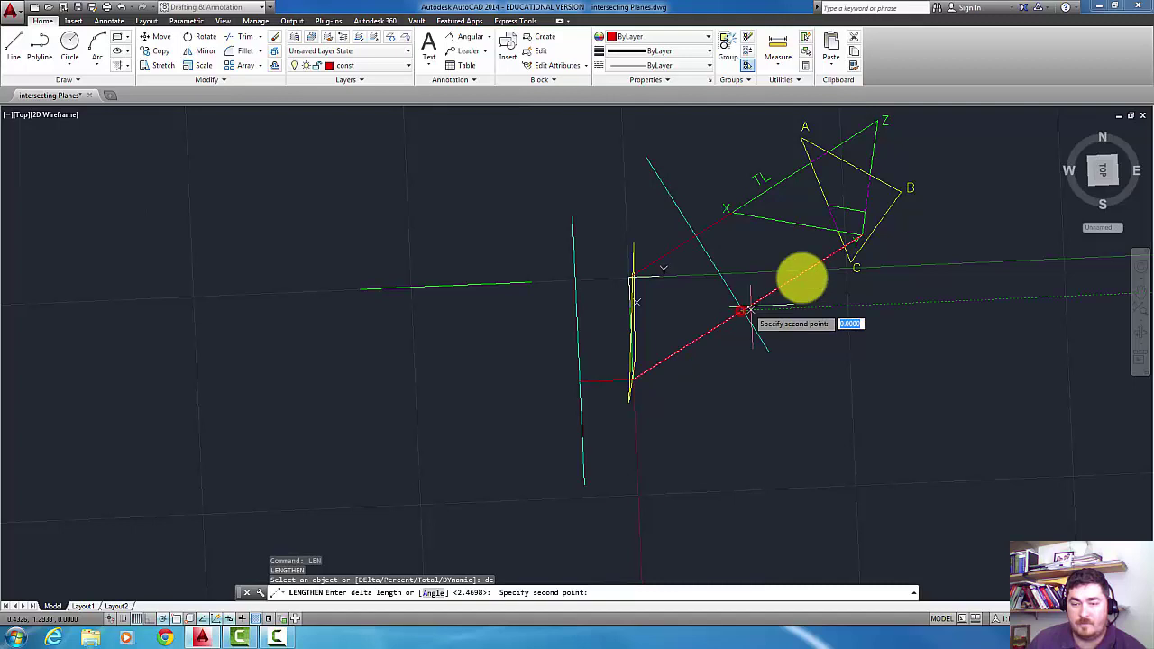
left_click(862, 236)
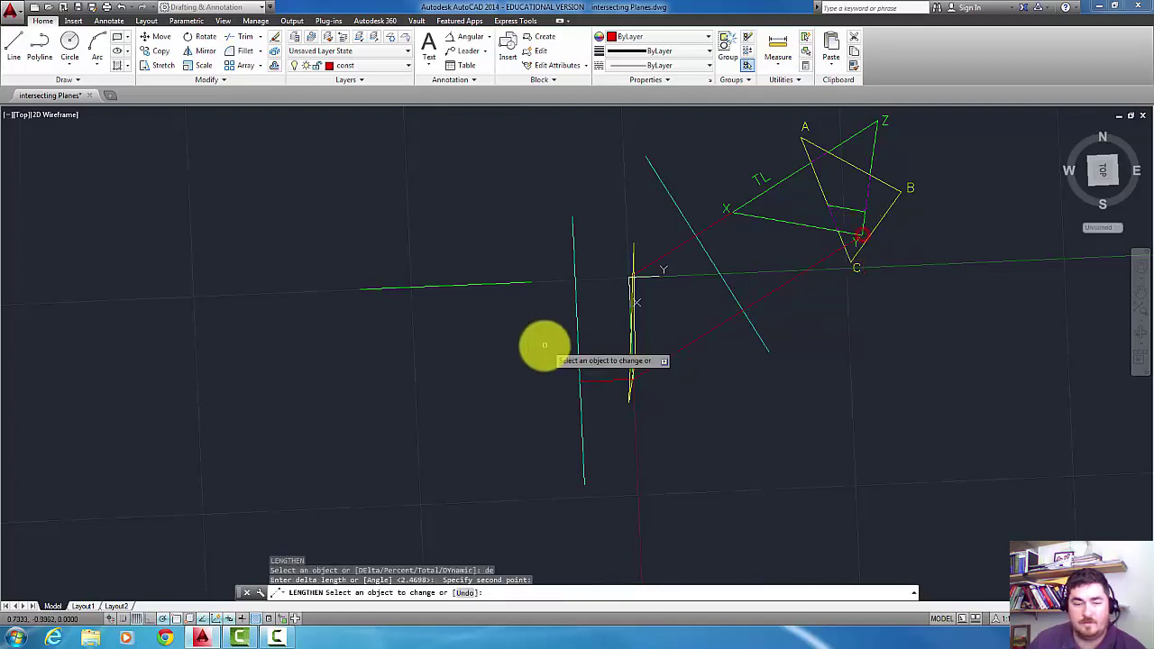
left_click(592, 382)
key("Escape")
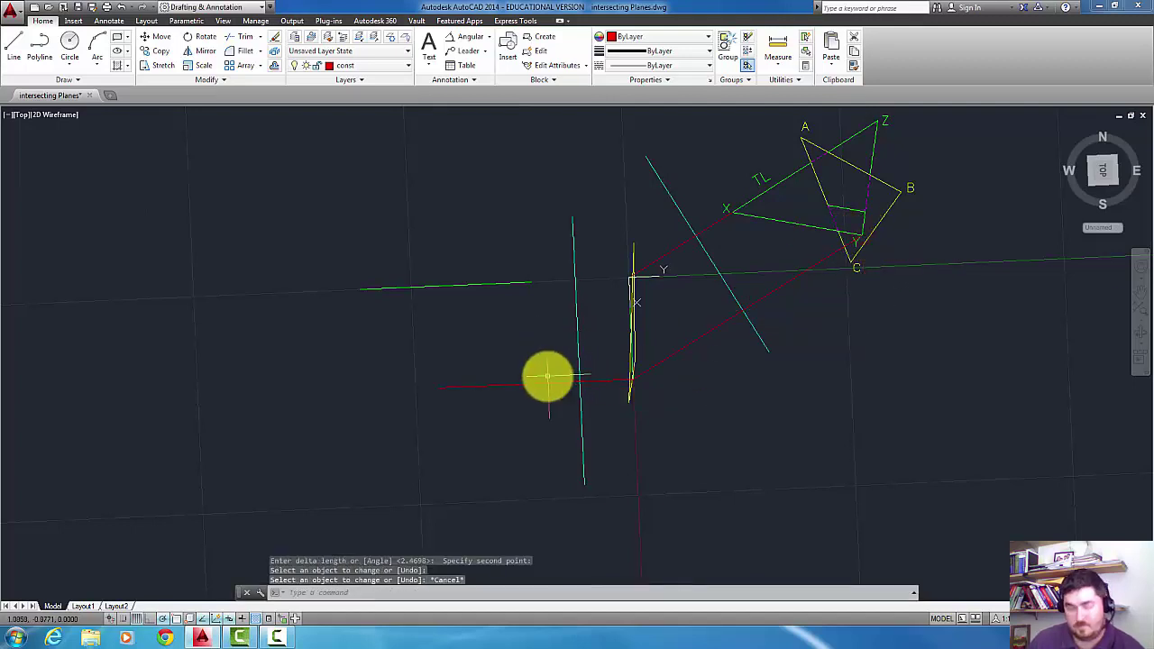
Draw the triangle's two remaining sides, joining both ends of the green segment to the end of the lower projection line
type("l")
key("Return")
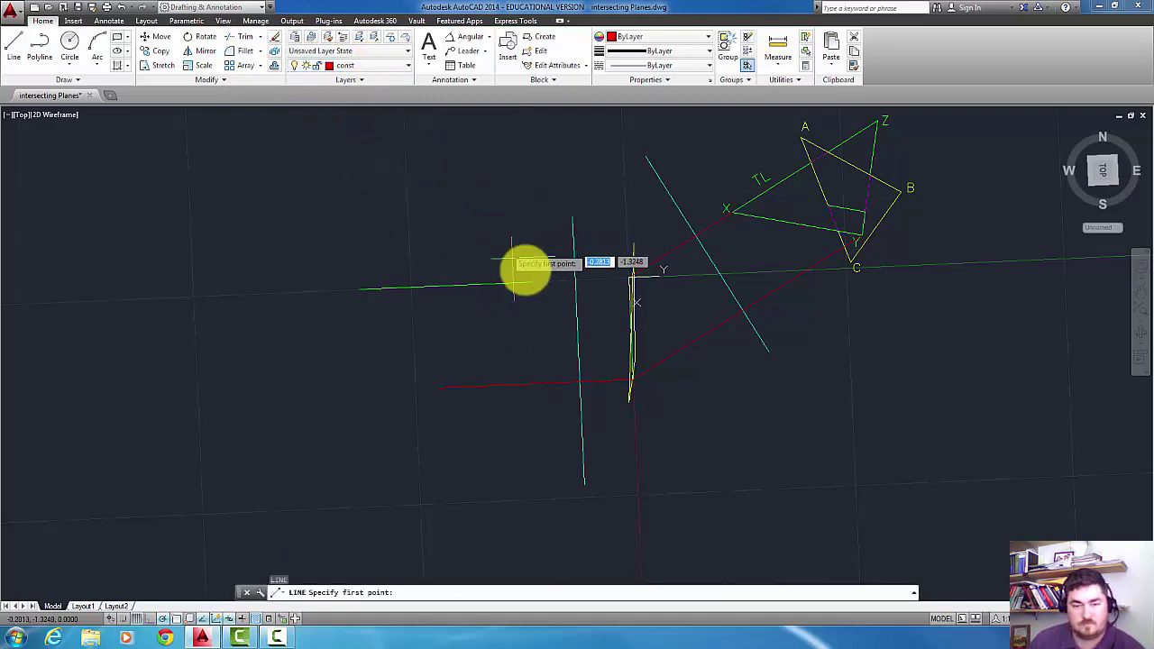
left_click(532, 283)
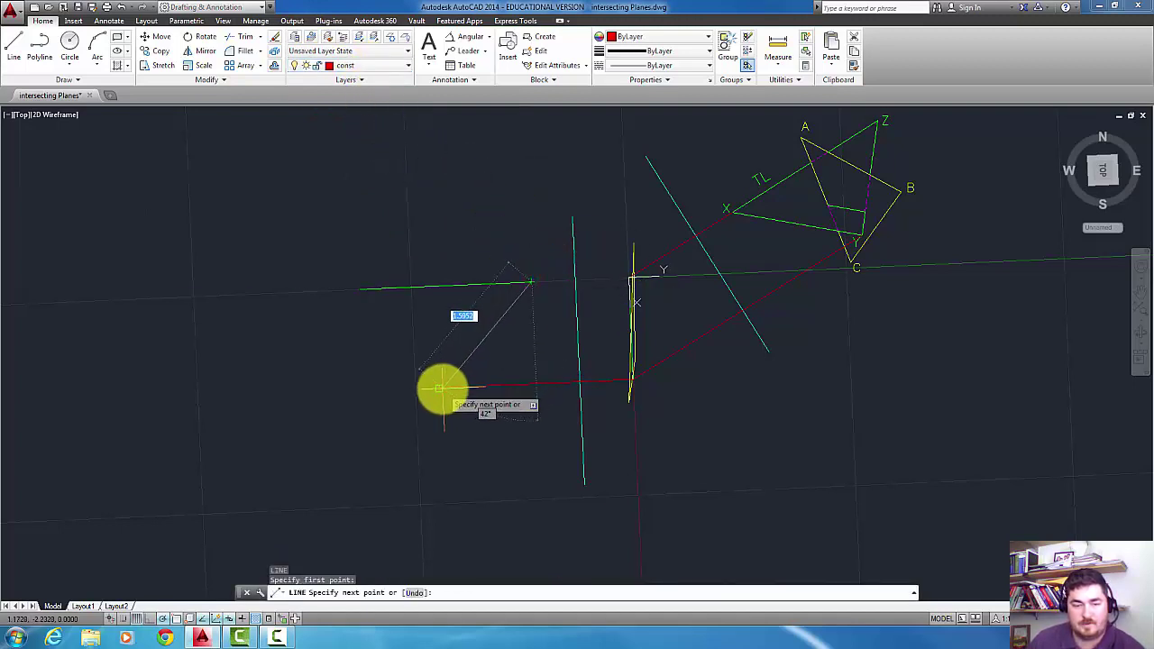
left_click(443, 387)
left_click(379, 322)
key("Return")
Move the two new sides of the true-size triangle to the plane layer
left_click(507, 330)
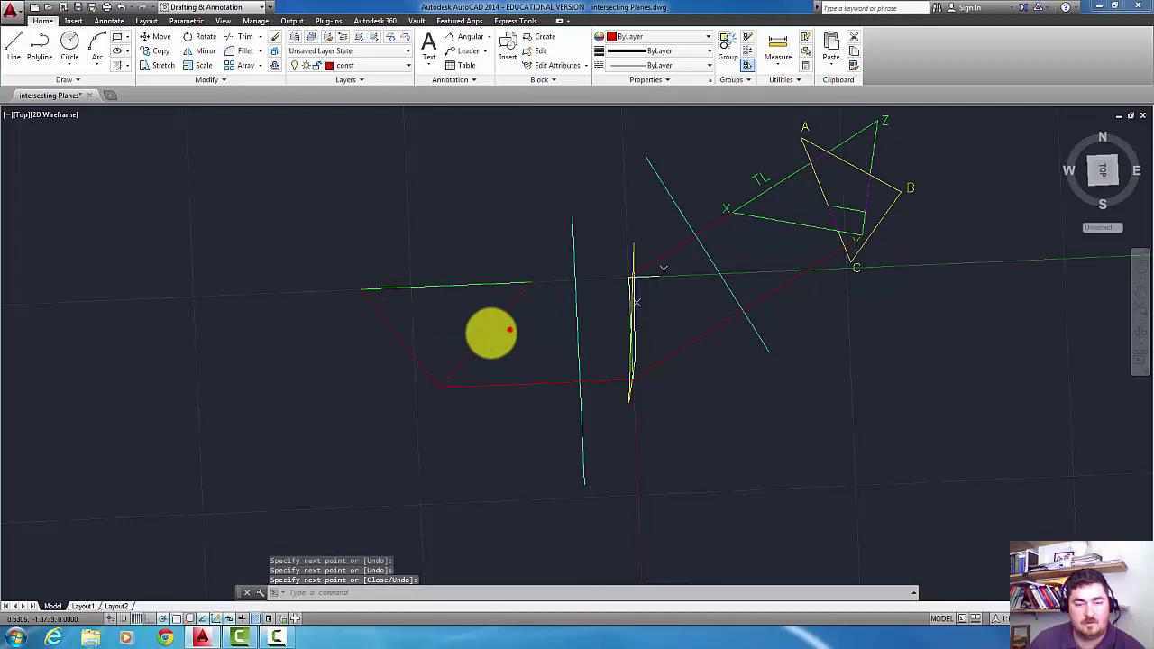
left_click(374, 342)
left_click(370, 66)
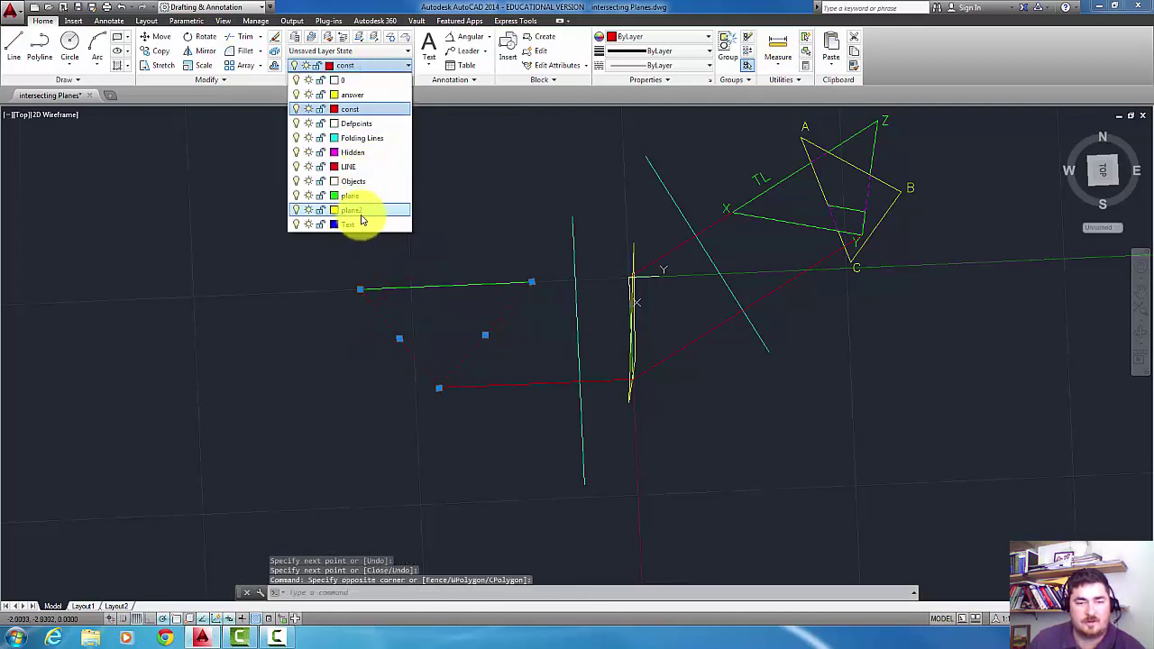
left_click(362, 198)
key("Escape")
key("Escape")
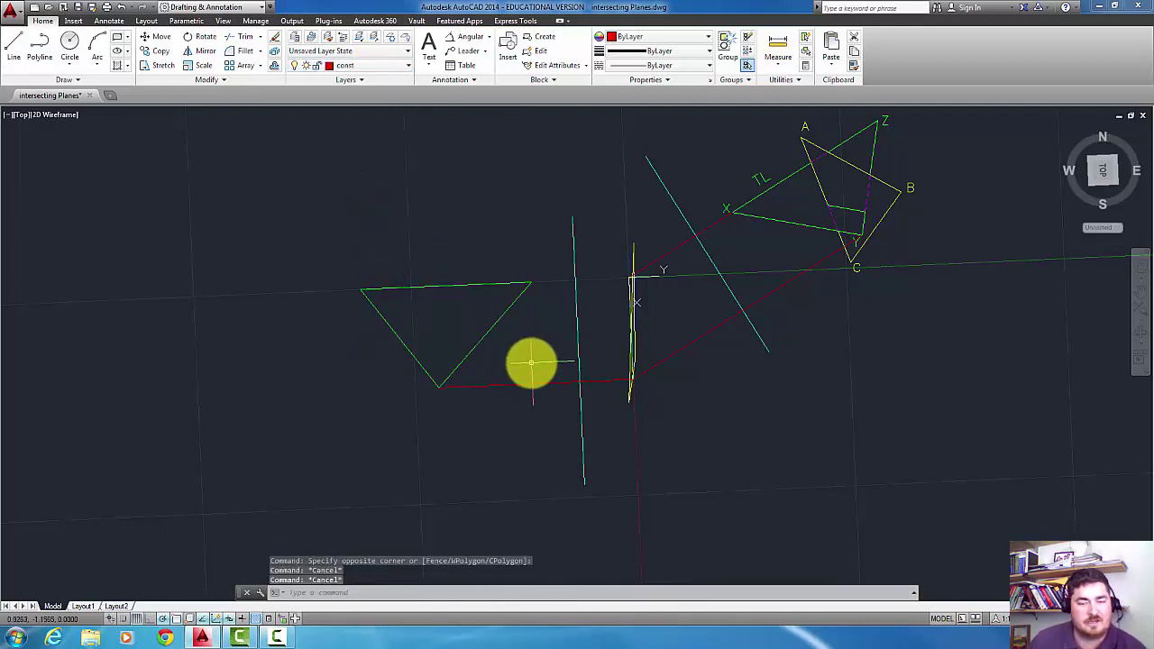
Erase the lower projection line to the new triangle and the two projection lines from points X and Y
left_click(528, 384)
key("Delete")
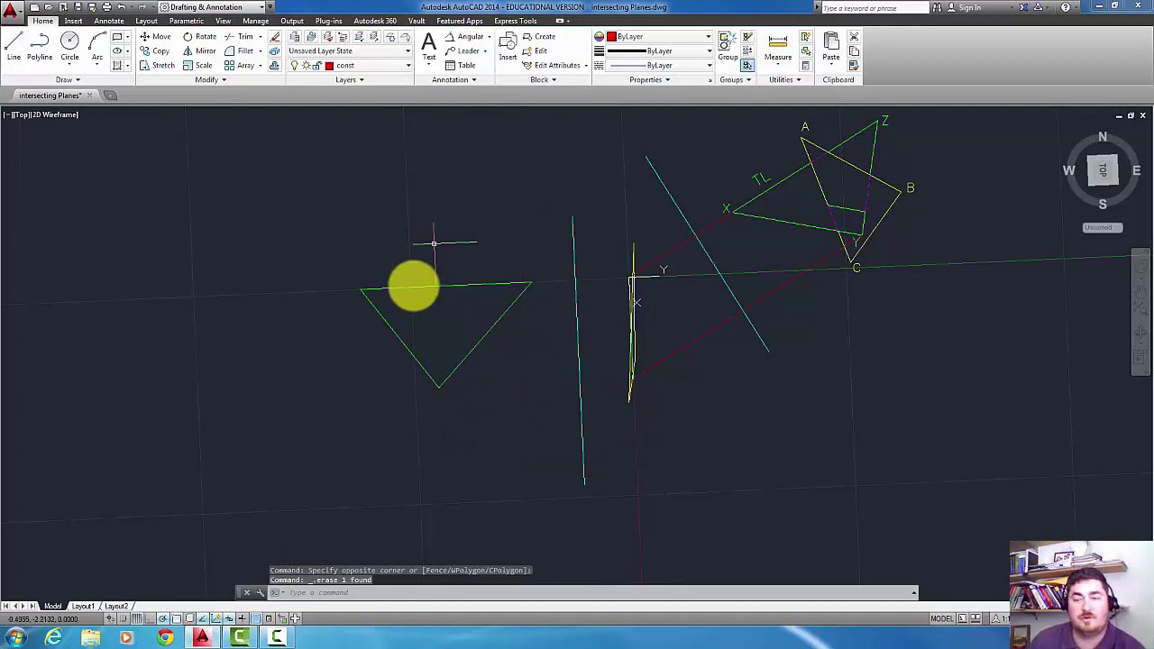
scroll(592, 296, "up", 3)
scroll(670, 284, "up", 2)
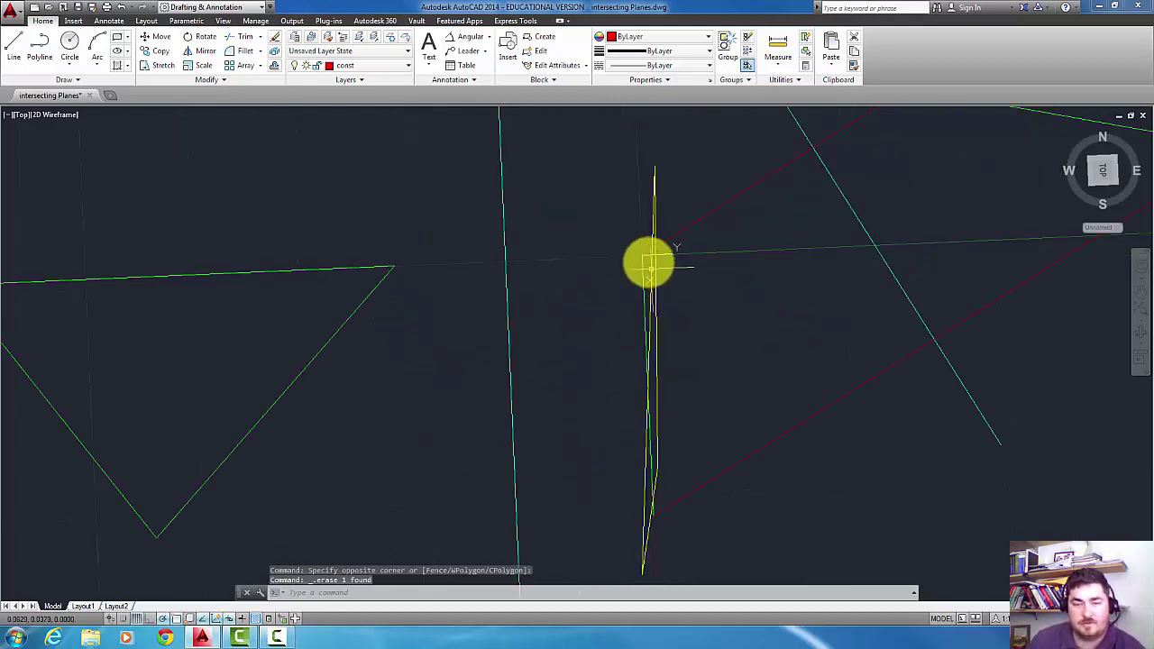
scroll(632, 225, "down", 2)
left_click(689, 180)
left_click(678, 248)
left_click(715, 326)
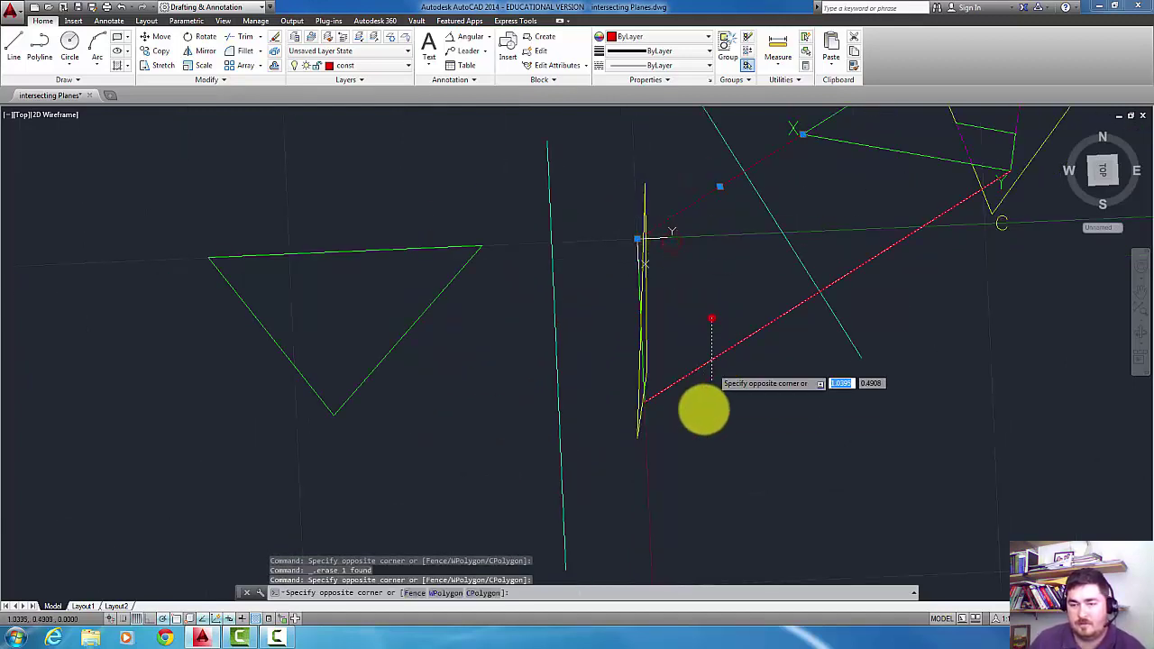
left_click(703, 412)
key("Delete")
Draw a projection line from point A to the upper end of plane ABC in the first auxiliary view
scroll(708, 378, "down", 2)
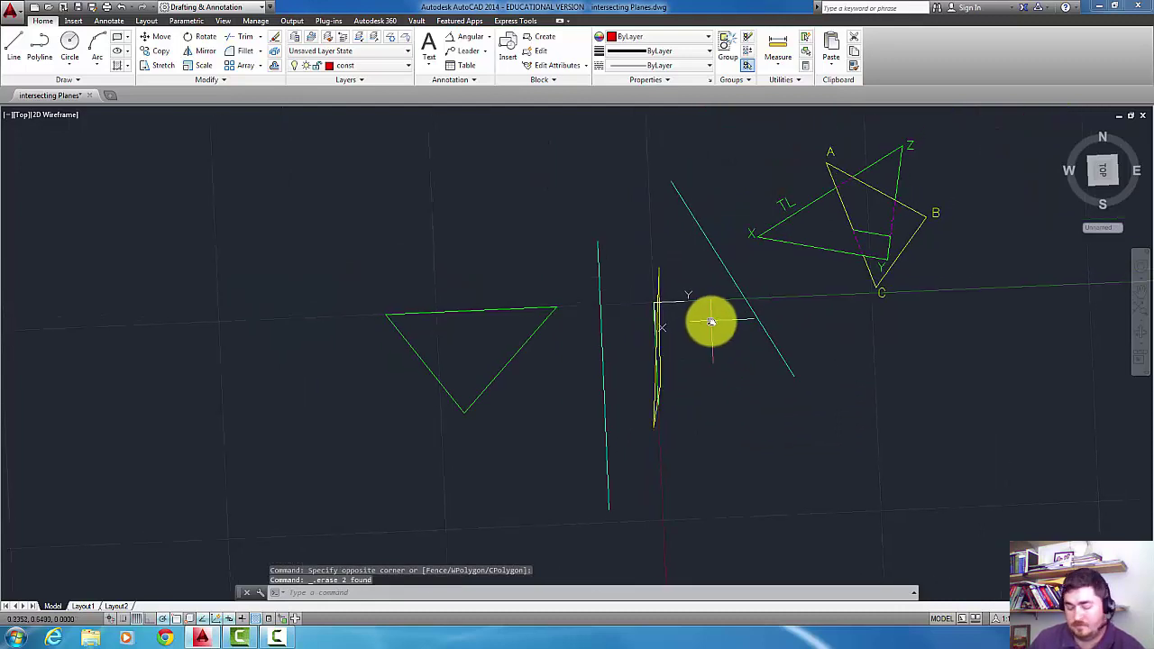
type("l")
key("Return")
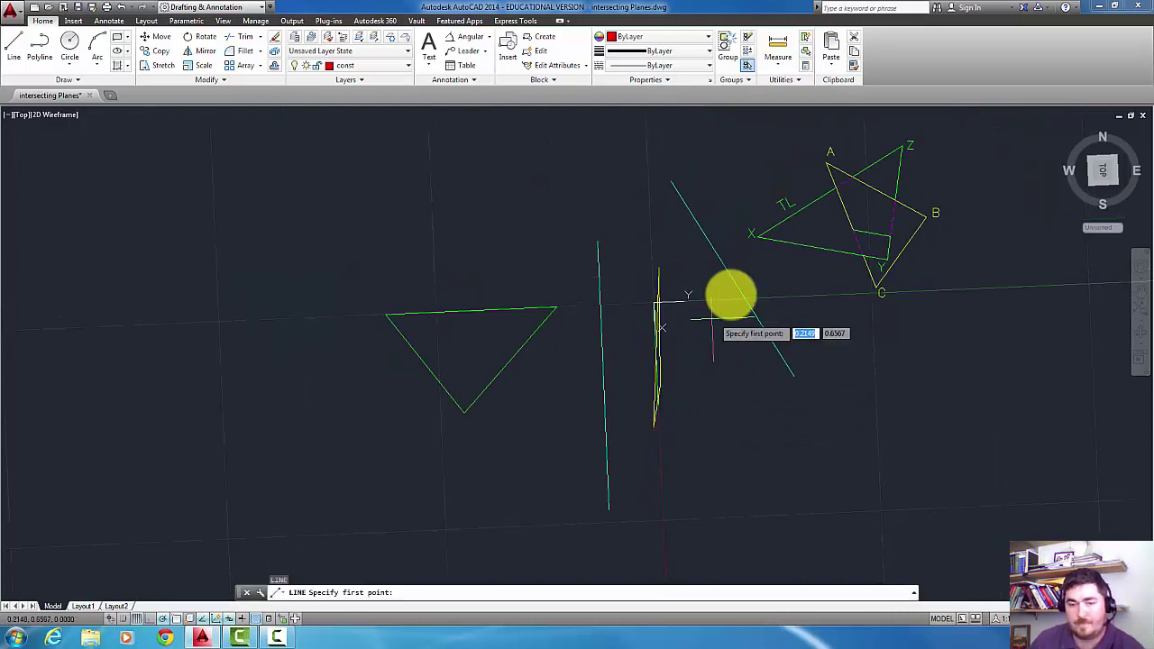
left_click(826, 163)
left_click(659, 269)
key("Return")
Draw projection lines from points C and B of plane ABC to their corresponding points in the first auxiliary view
key("Return")
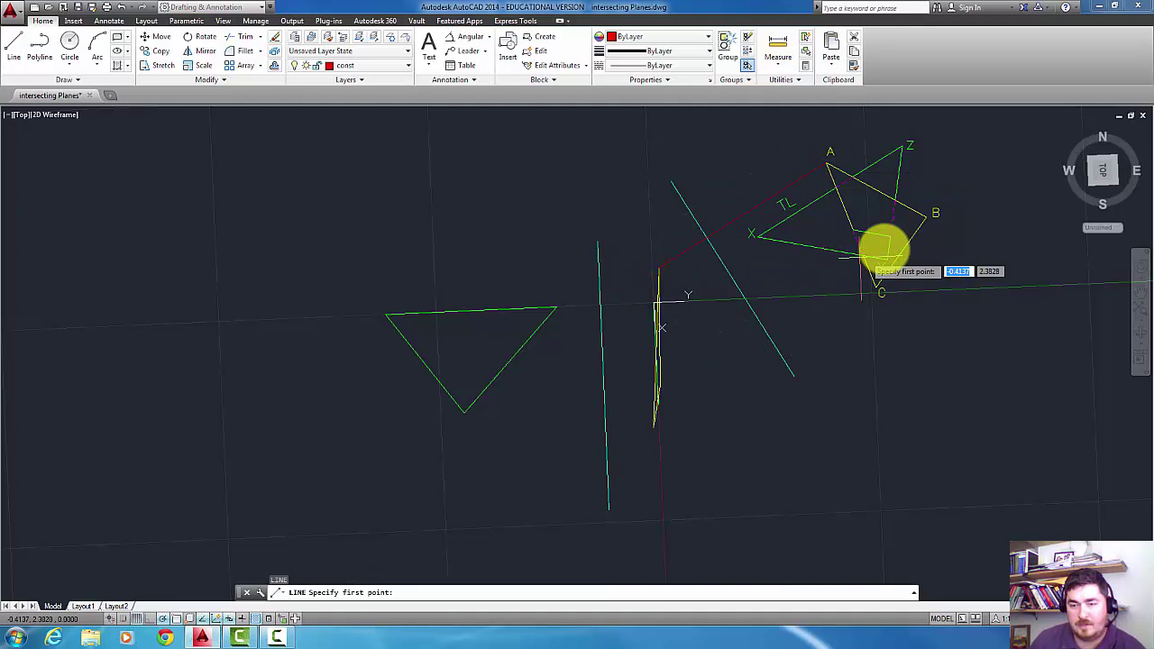
left_click(880, 290)
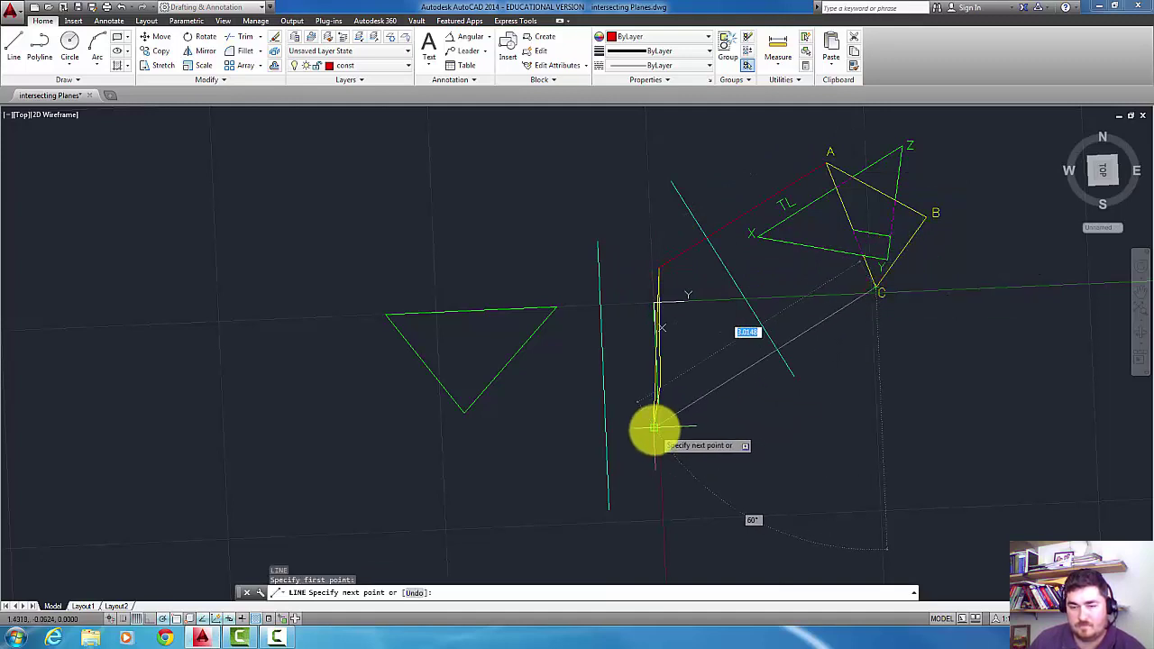
left_click(655, 431)
key("Return")
key("Return")
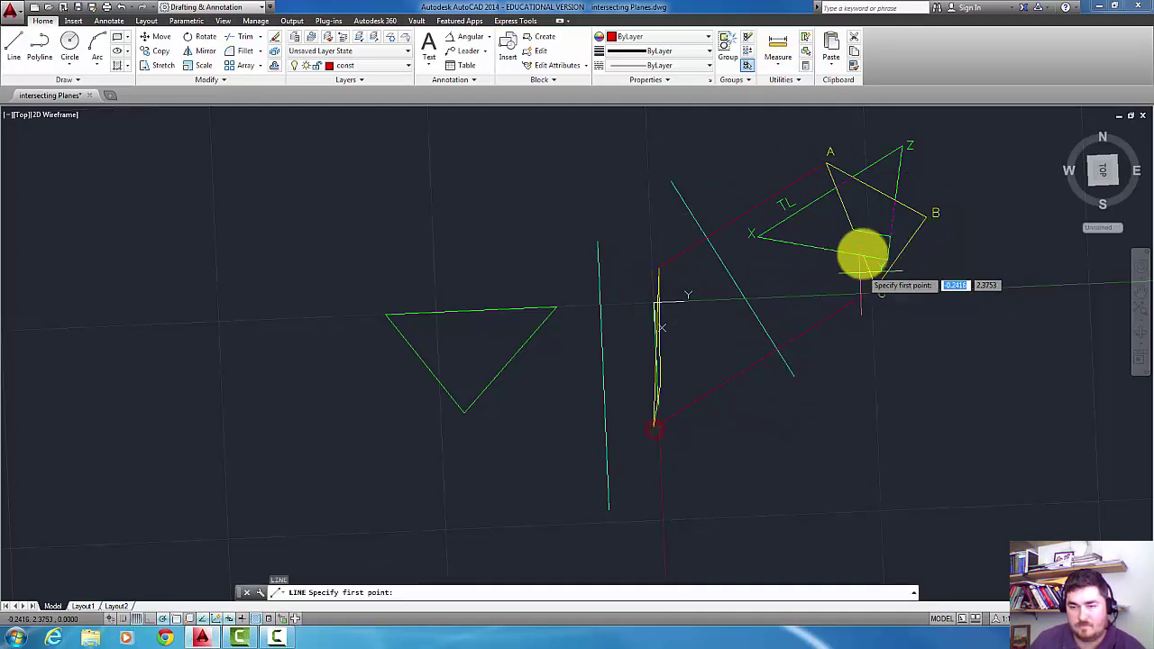
left_click(915, 225)
left_click(659, 386)
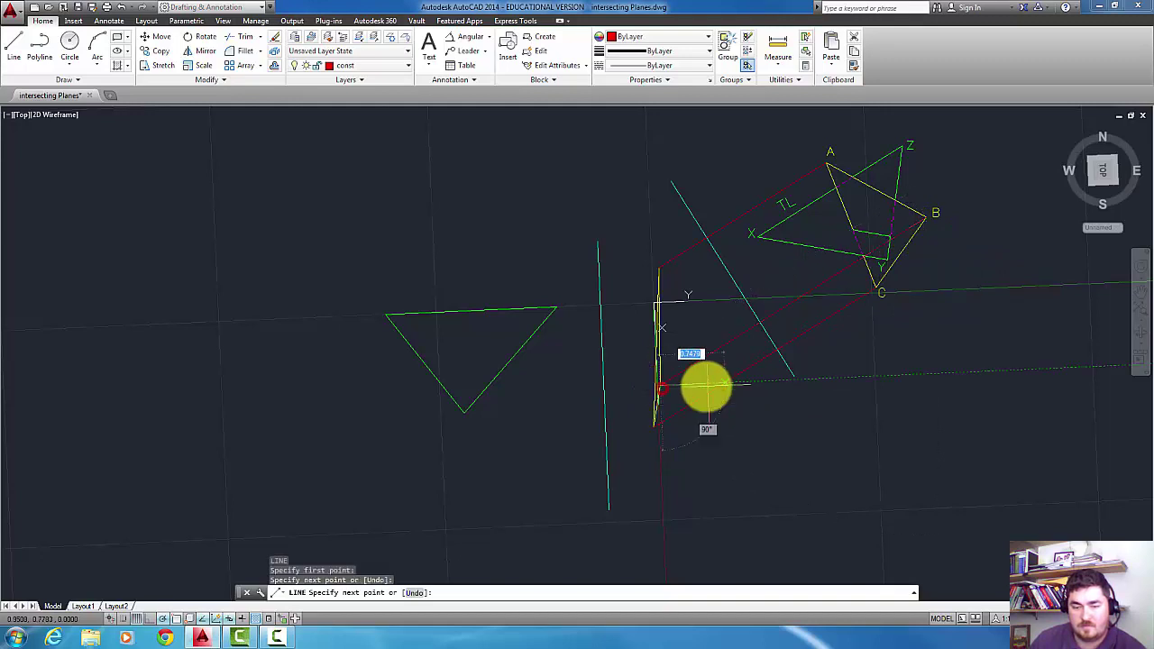
Draw perpendicular projection lines from points B, A and C of plane ABC's first auxiliary view to the second reference line
left_click(603, 387)
key("Return")
key("Return")
left_click(657, 267)
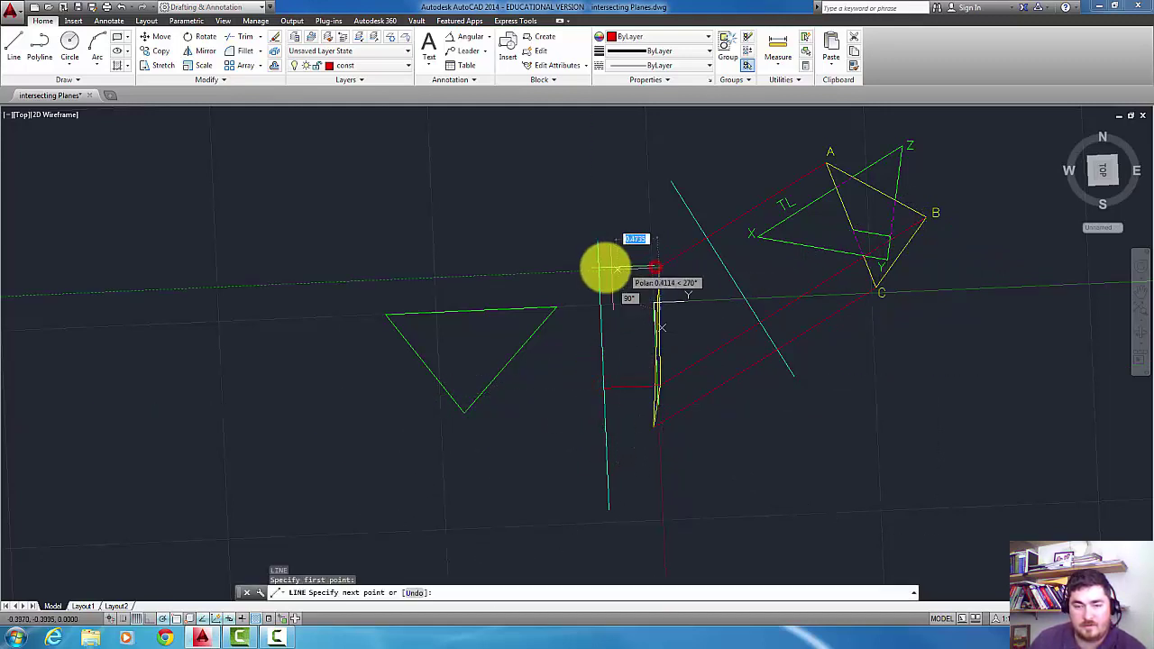
left_click(601, 269)
key("Return")
key("Return")
left_click(655, 427)
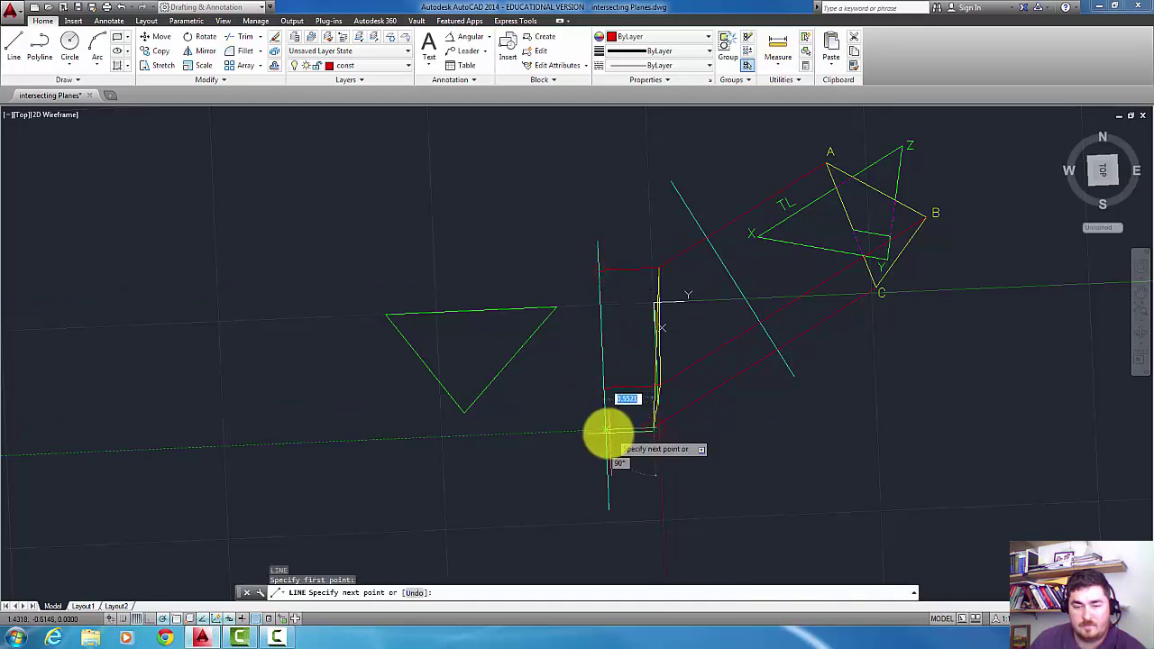
left_click(610, 431)
key("Return")
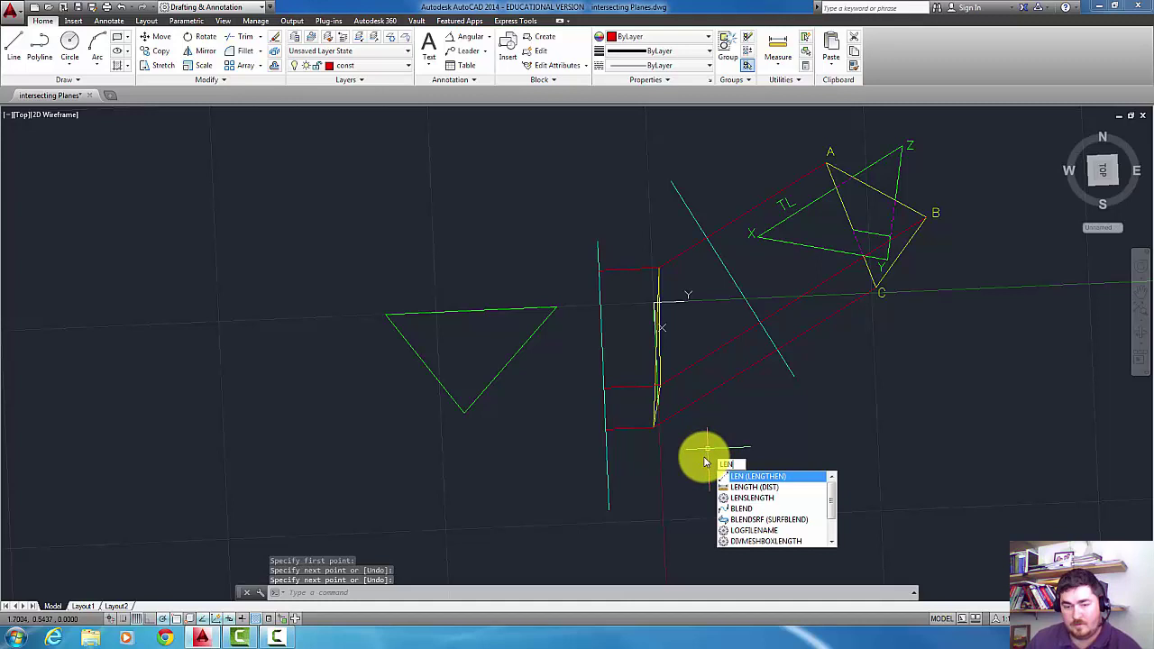
Lengthen point C's projection line past the second reference line by the distance from the first reference line to point C
key("Return")
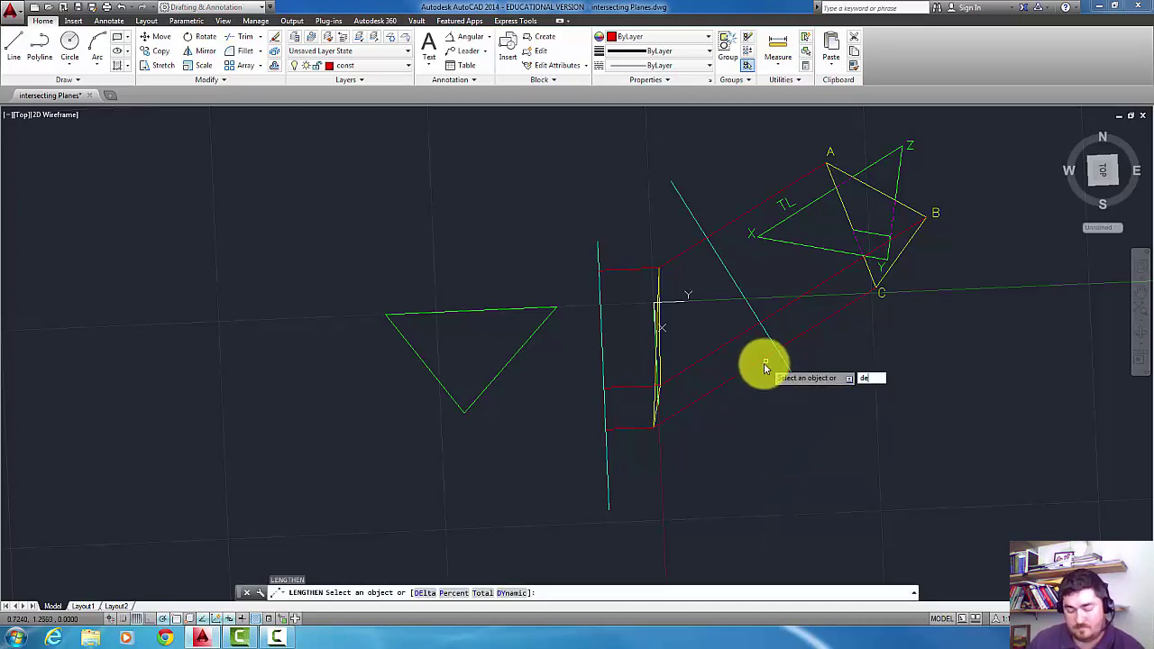
key("Return")
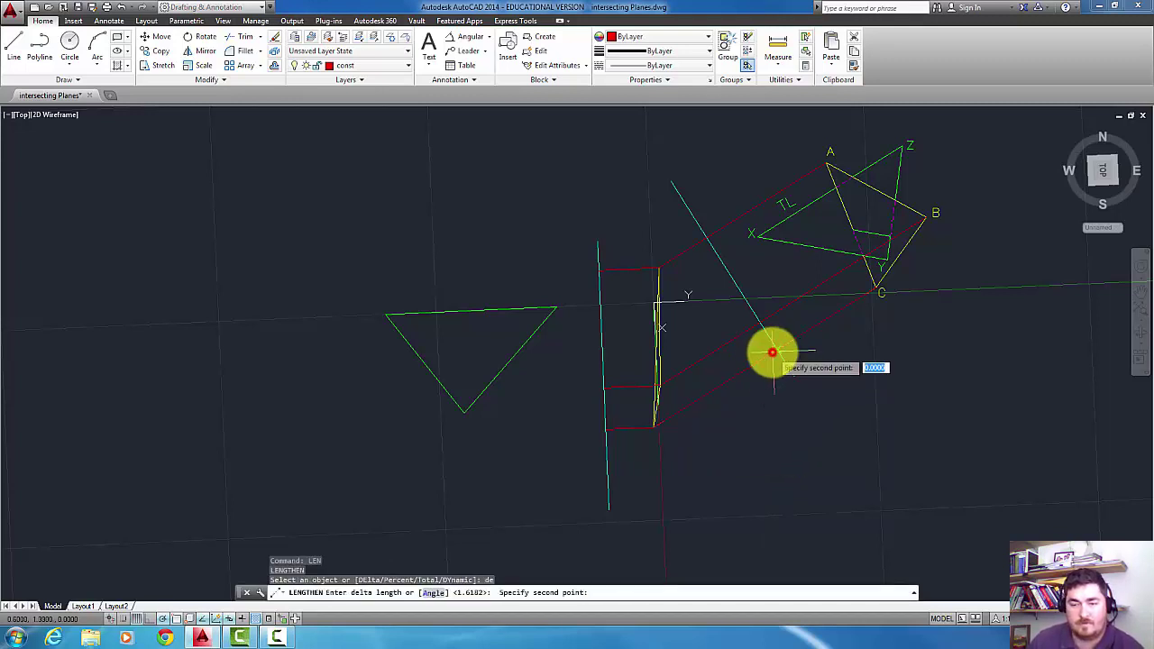
left_click(878, 289)
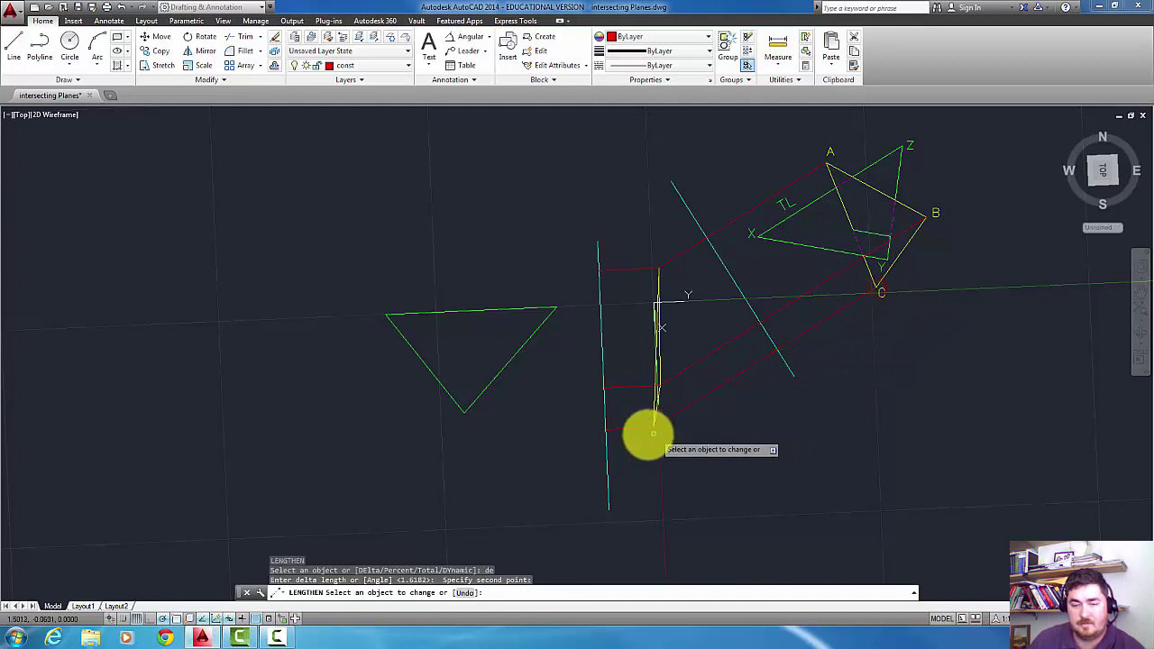
left_click(612, 429)
key("Return")
Lengthen point B's projection line past the second reference line by the distance from the first reference line to point B
key("Return")
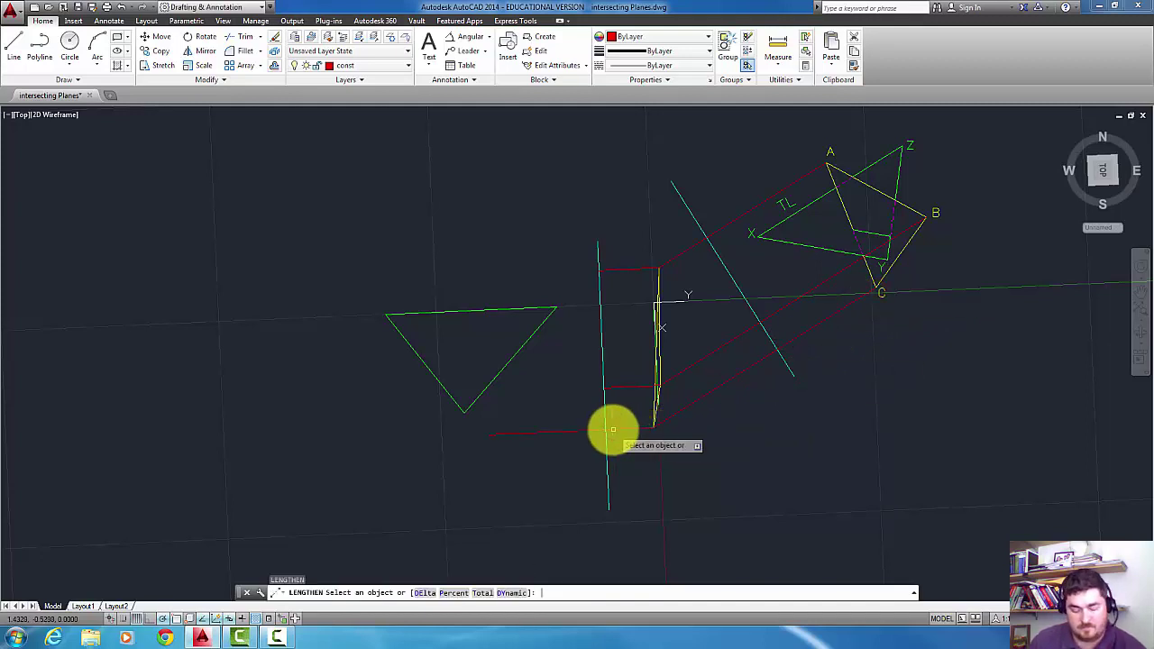
type("de")
key("Return")
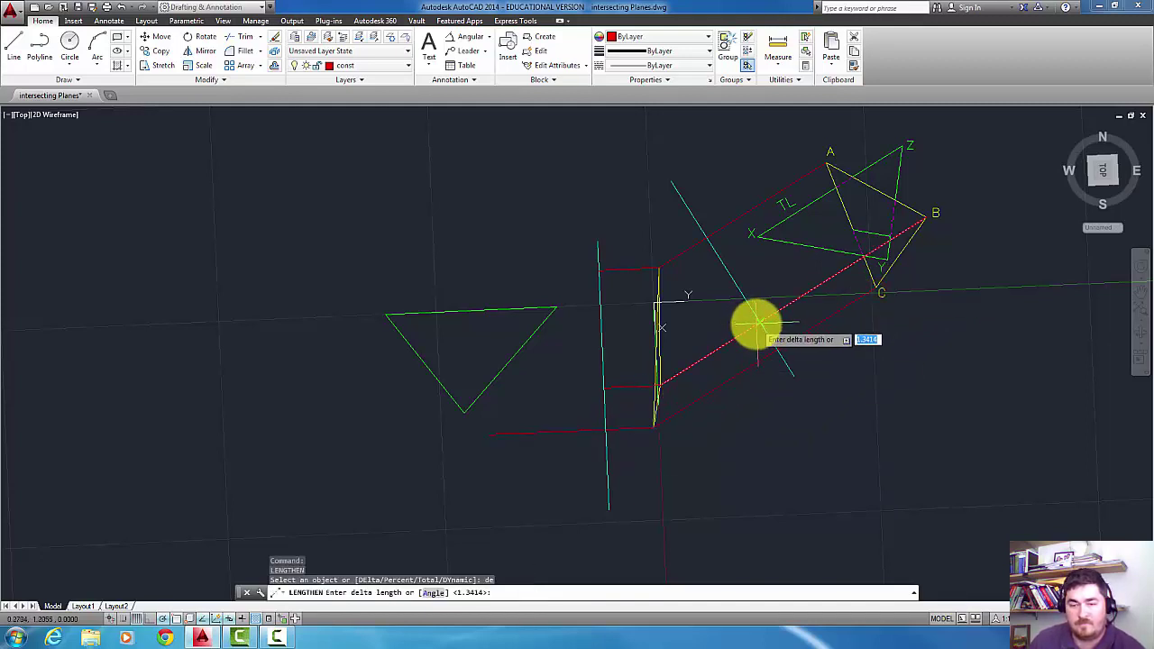
left_click(877, 291)
left_click(924, 219)
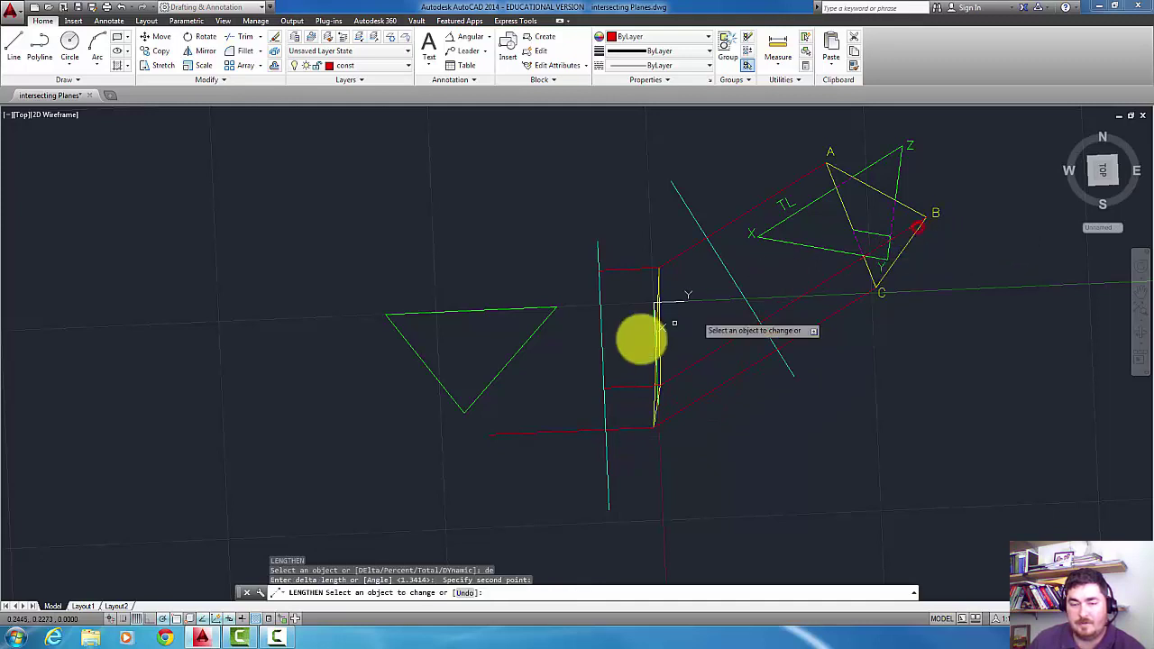
left_click(613, 386)
key("Return")
Lengthen point A's projection line past the second reference line by the distance from the first reference line to point A
key("Return")
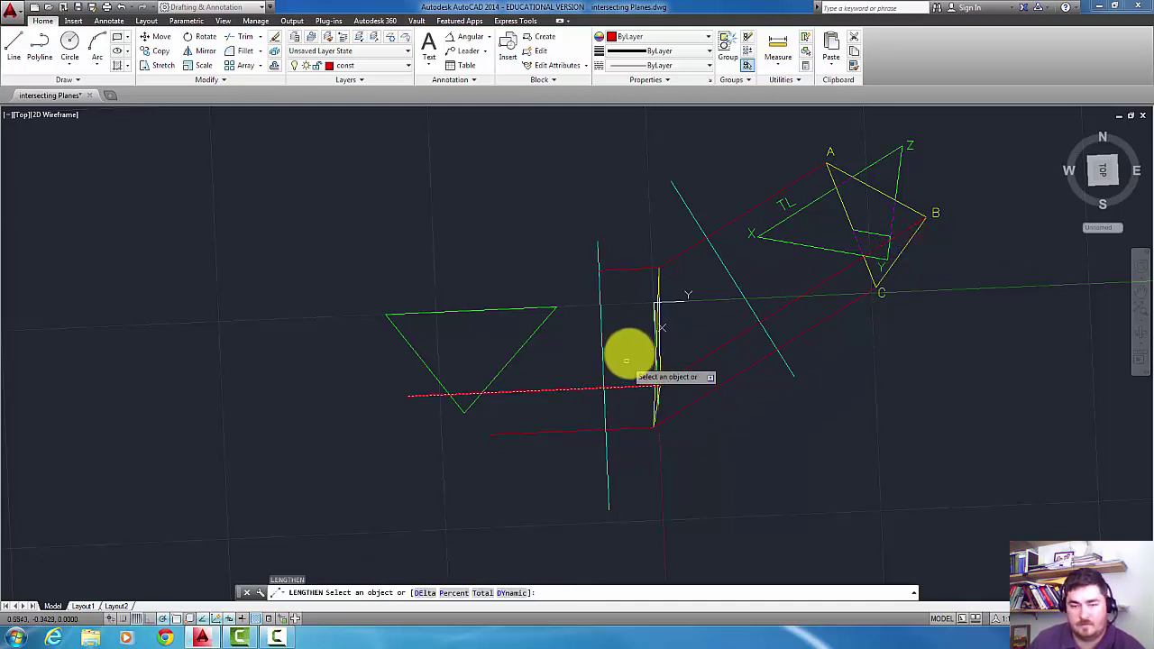
type("de")
key("Return")
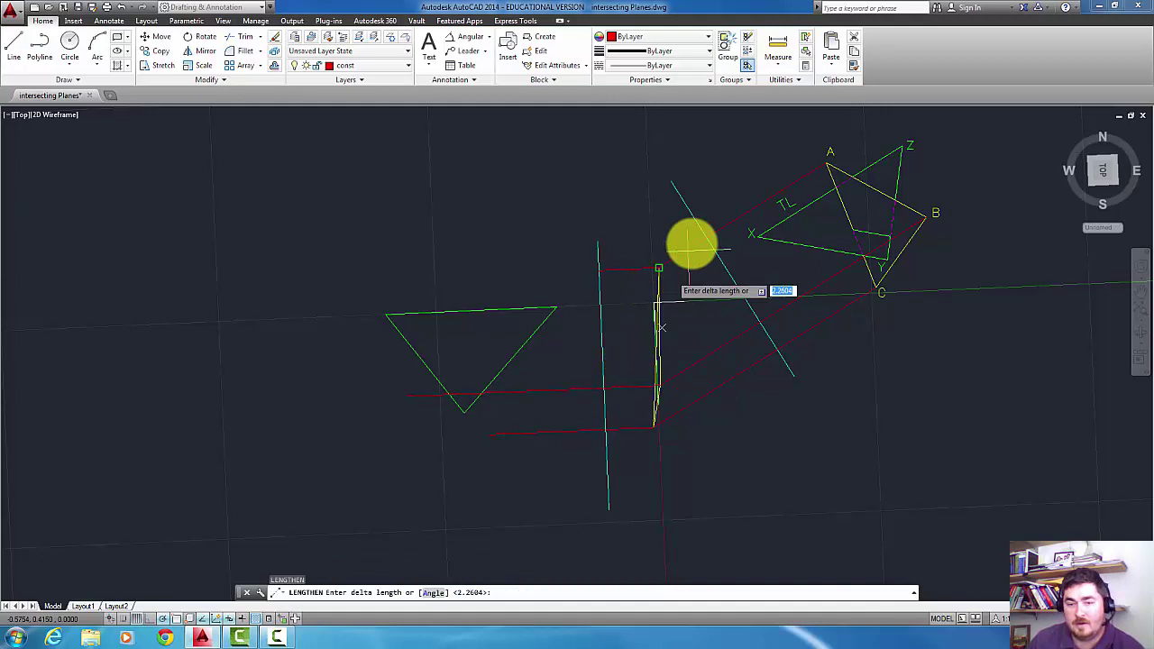
left_click(827, 163)
left_click(617, 268)
key("Return")
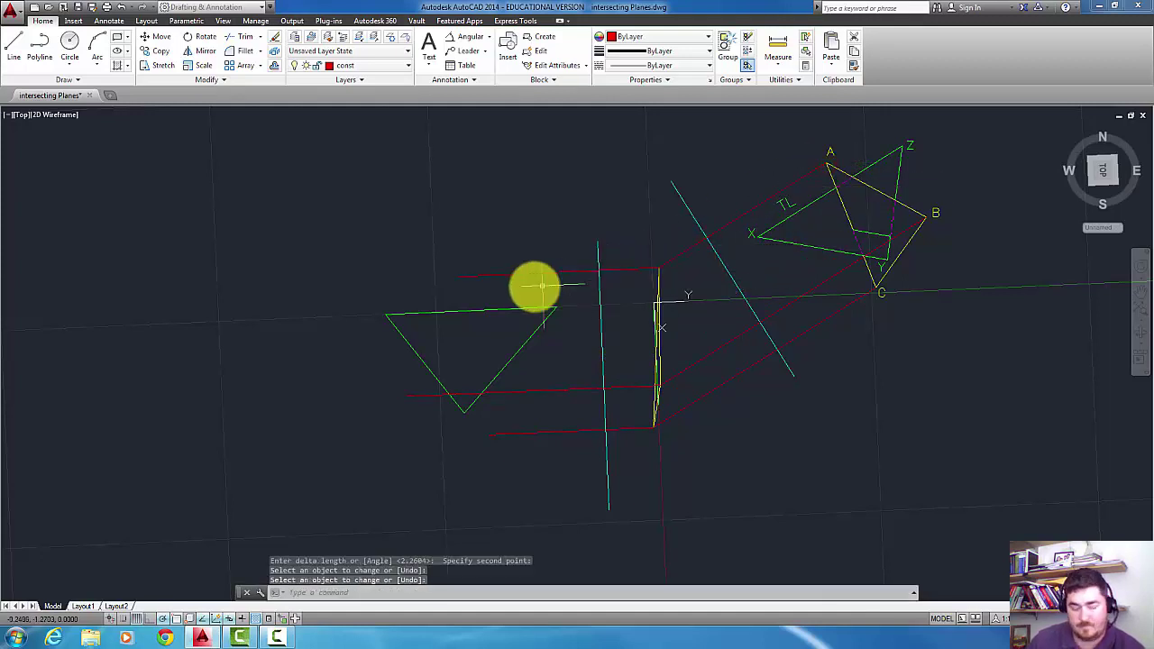
Draw a closed triangle joining the outer ends of the three lengthened projection lines
type("l")
key("Return")
left_click(461, 276)
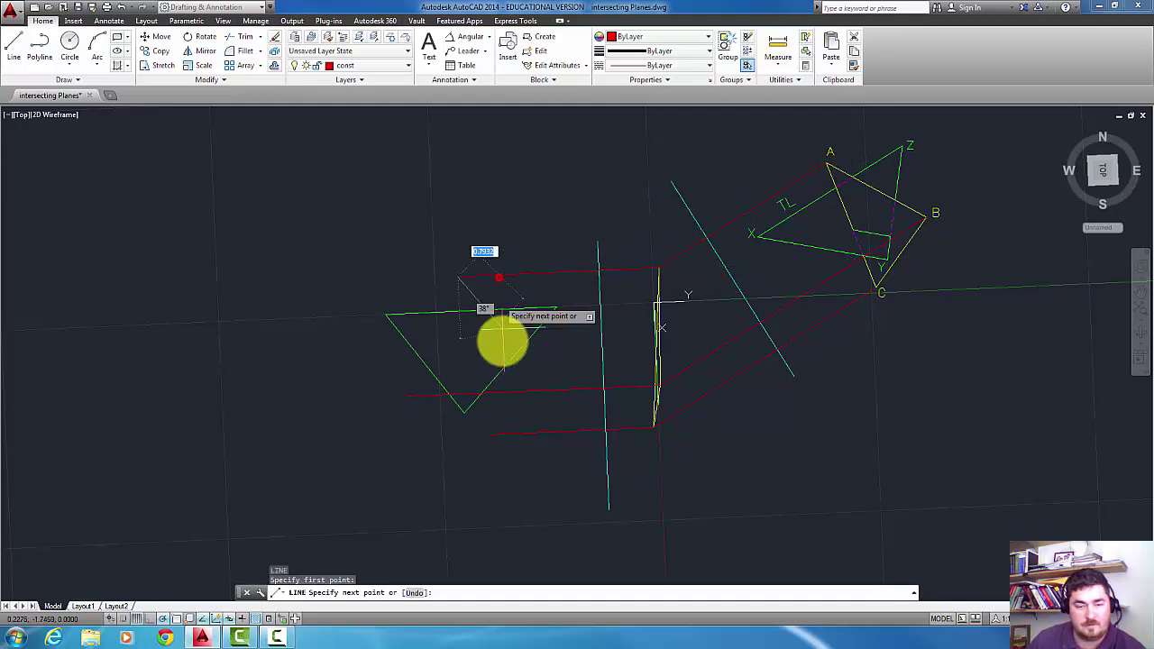
left_click(499, 437)
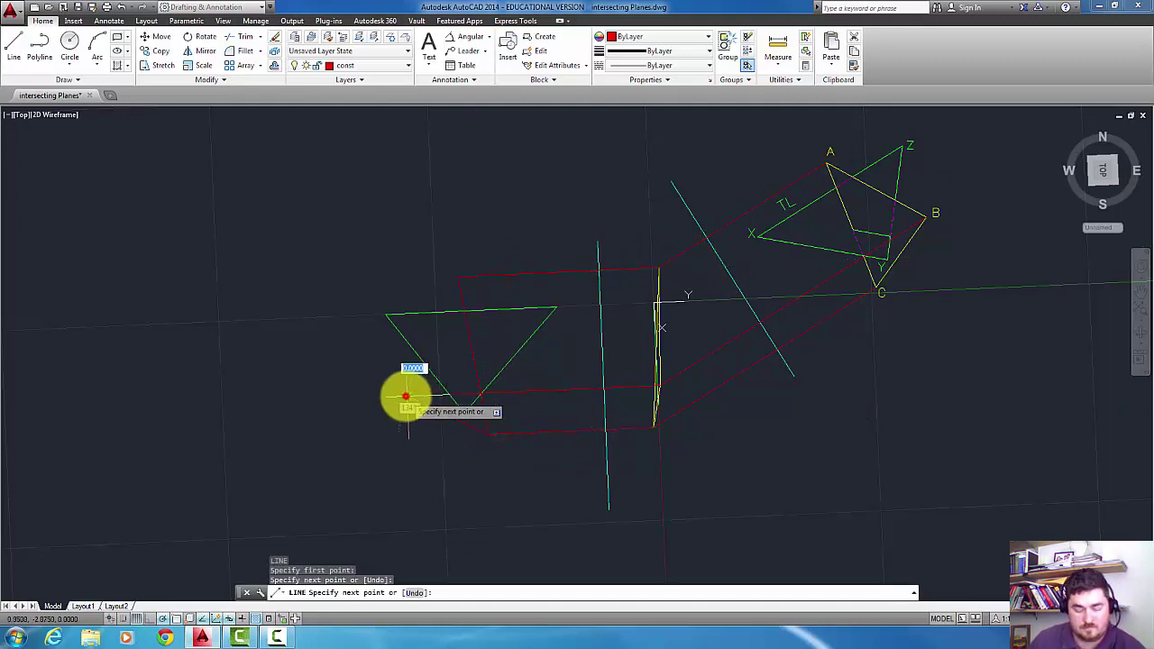
left_click(406, 397)
type("c")
key("Return")
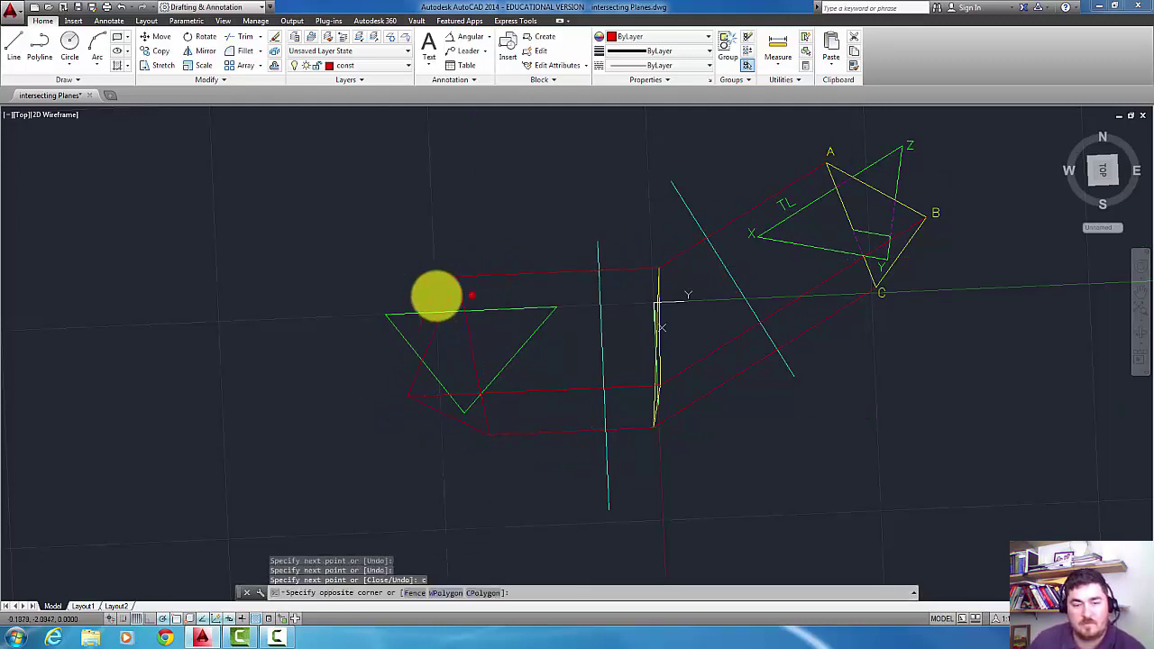
Move the three sides of the new triangle to the plane2 layer
left_click(415, 297)
left_click(422, 422)
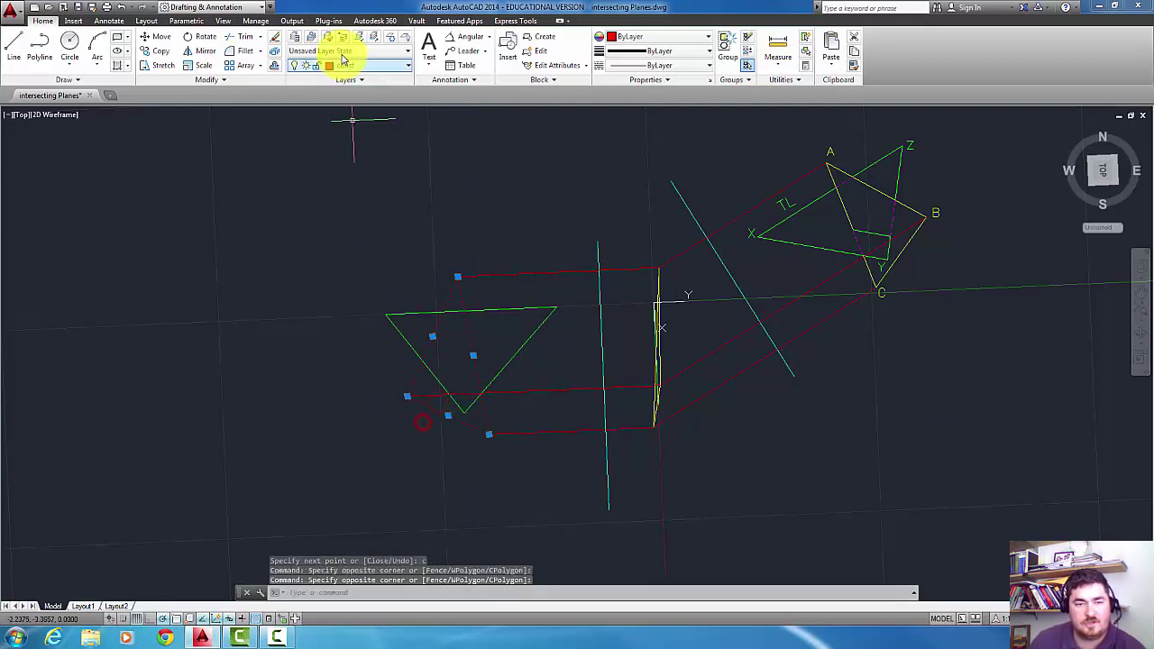
left_click(376, 71)
left_click(355, 211)
key("Escape")
key("Escape")
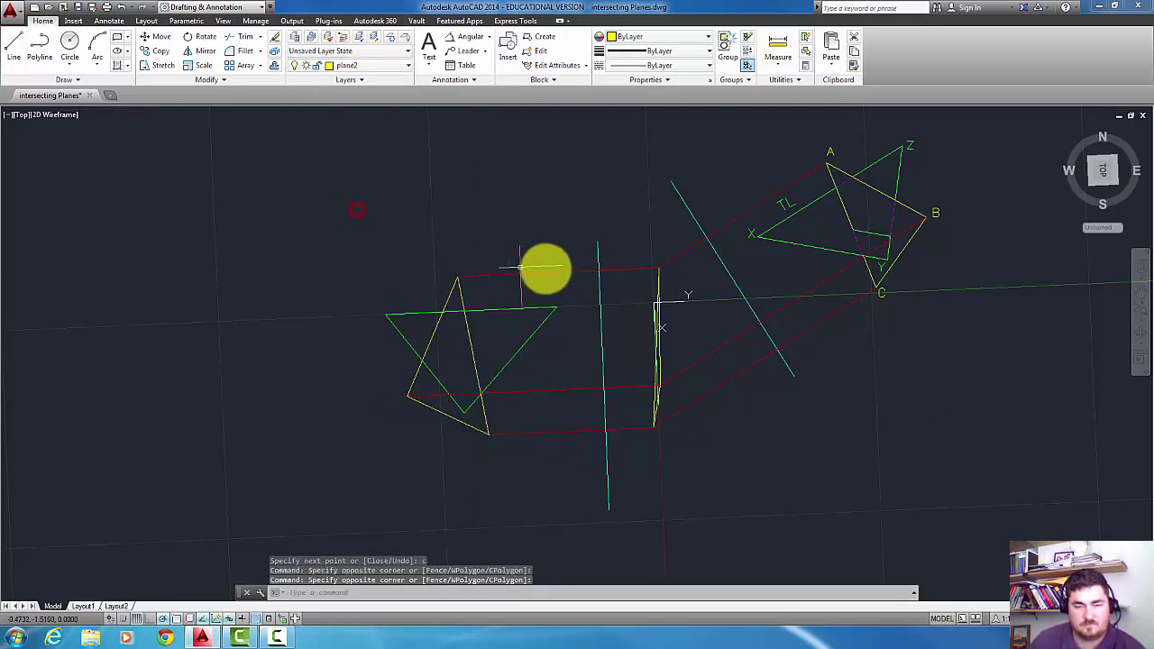
Erase the three projection lines between the first auxiliary view and the new triangle
left_click(580, 230)
left_click(567, 442)
key("Delete")
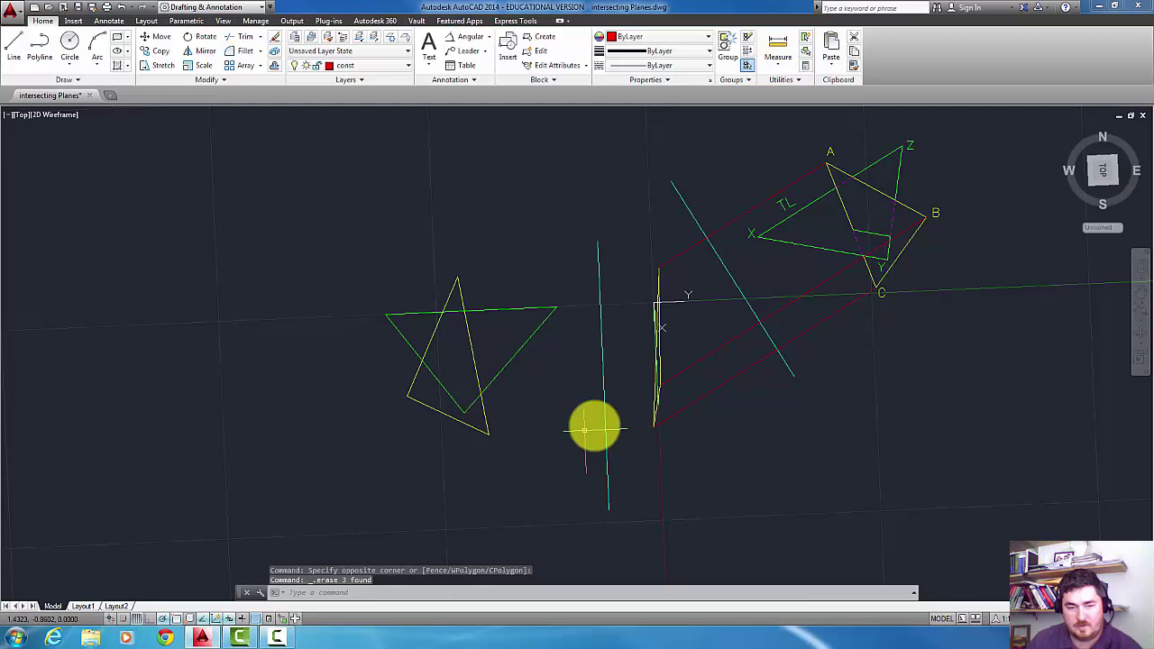
Copy label C next to point C of plane ABC in both the first and second auxiliary views
scroll(609, 421, "up", 2)
scroll(673, 399, "up", 3)
scroll(729, 391, "down", 2)
scroll(728, 382, "up", 2)
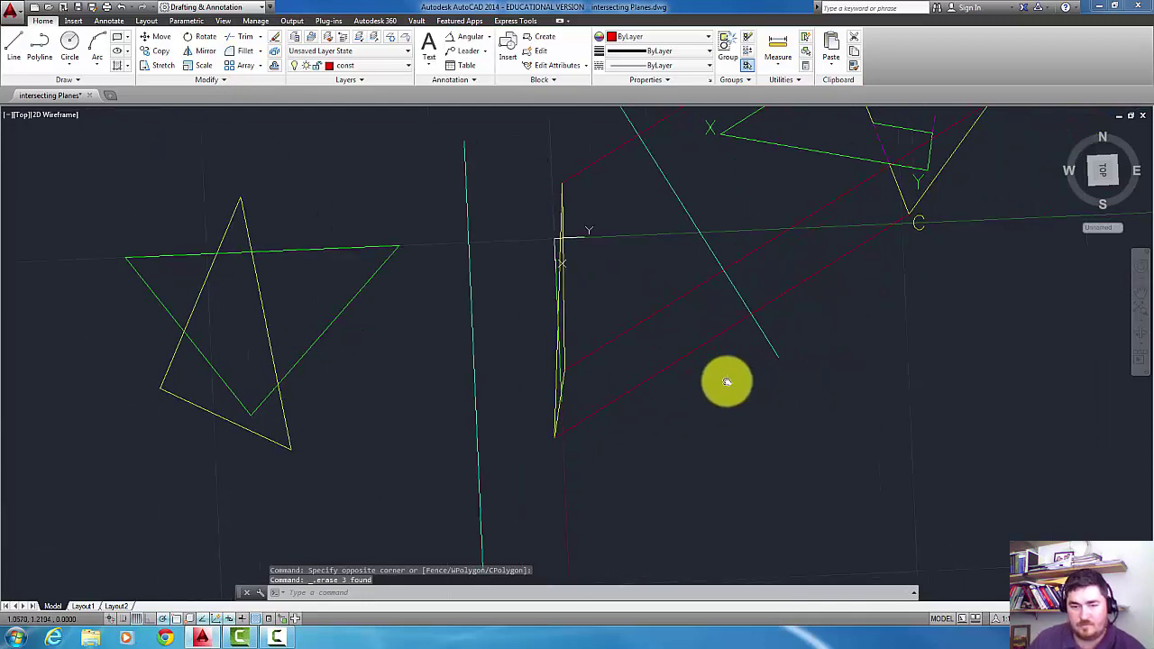
scroll(734, 375, "down", 3)
key("Return")
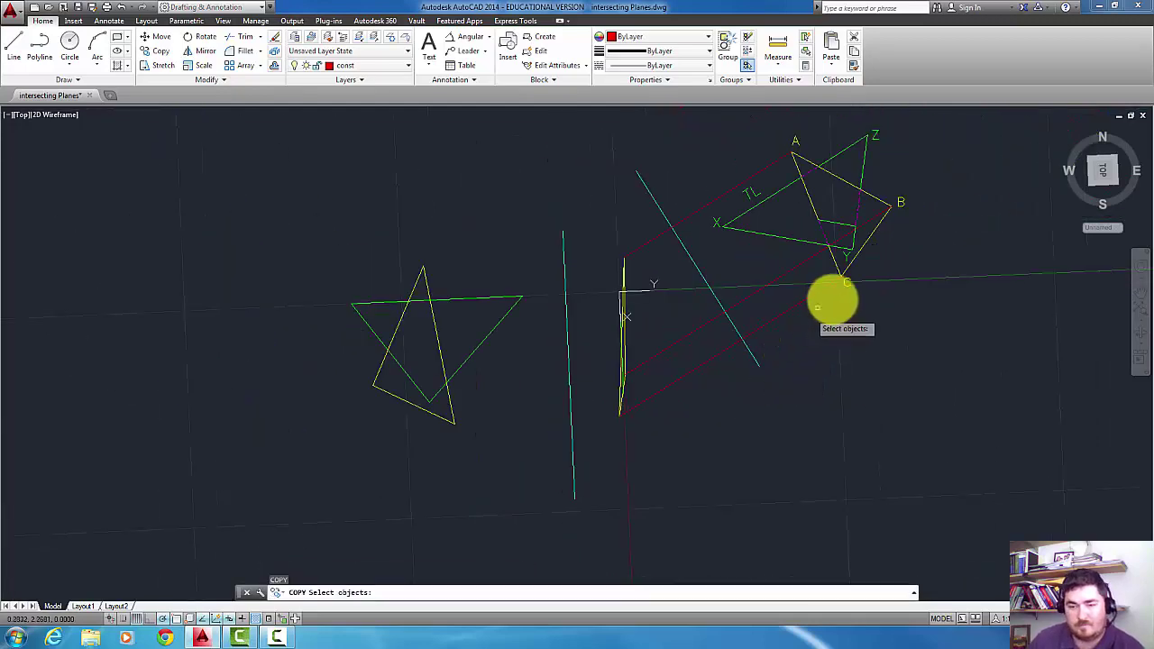
left_click(846, 286)
key("Return")
left_click(878, 314)
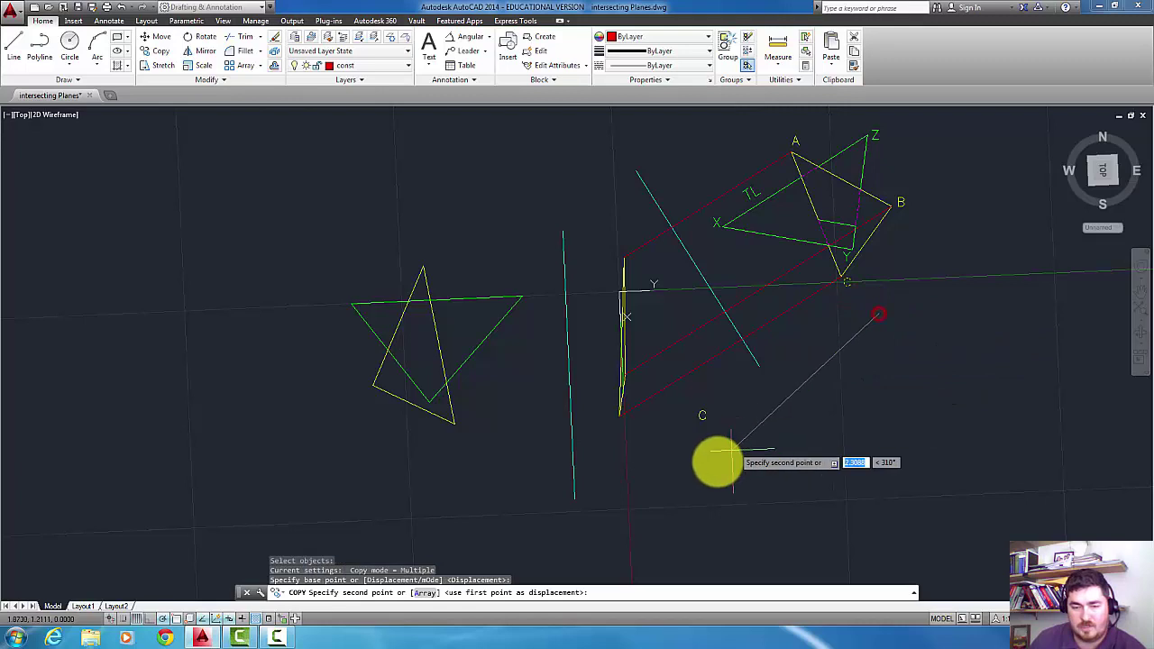
left_click(656, 455)
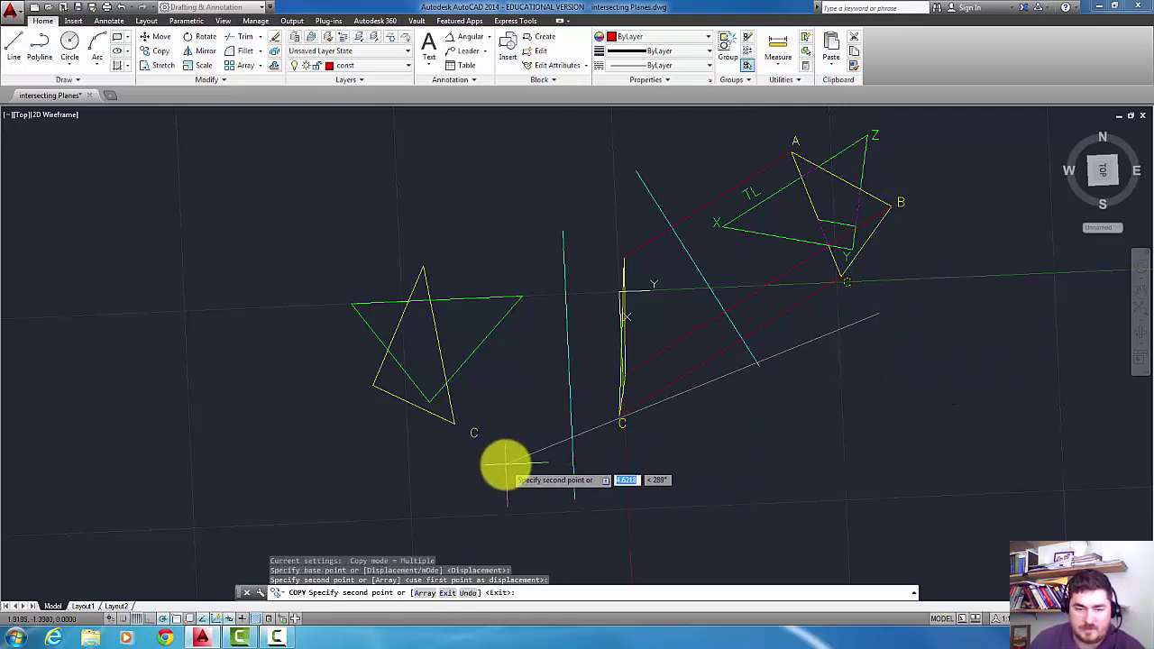
key("Return")
Copy label B next to point B of plane ABC in both the first and second auxiliary views
key("Return")
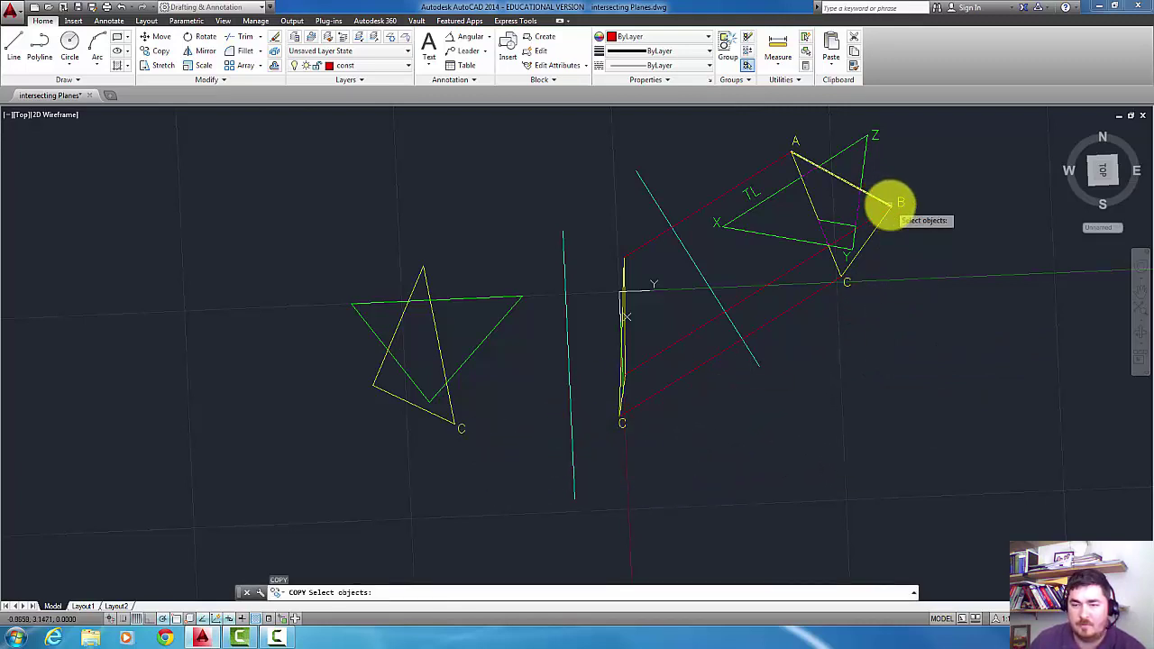
left_click(897, 203)
double_click(898, 204)
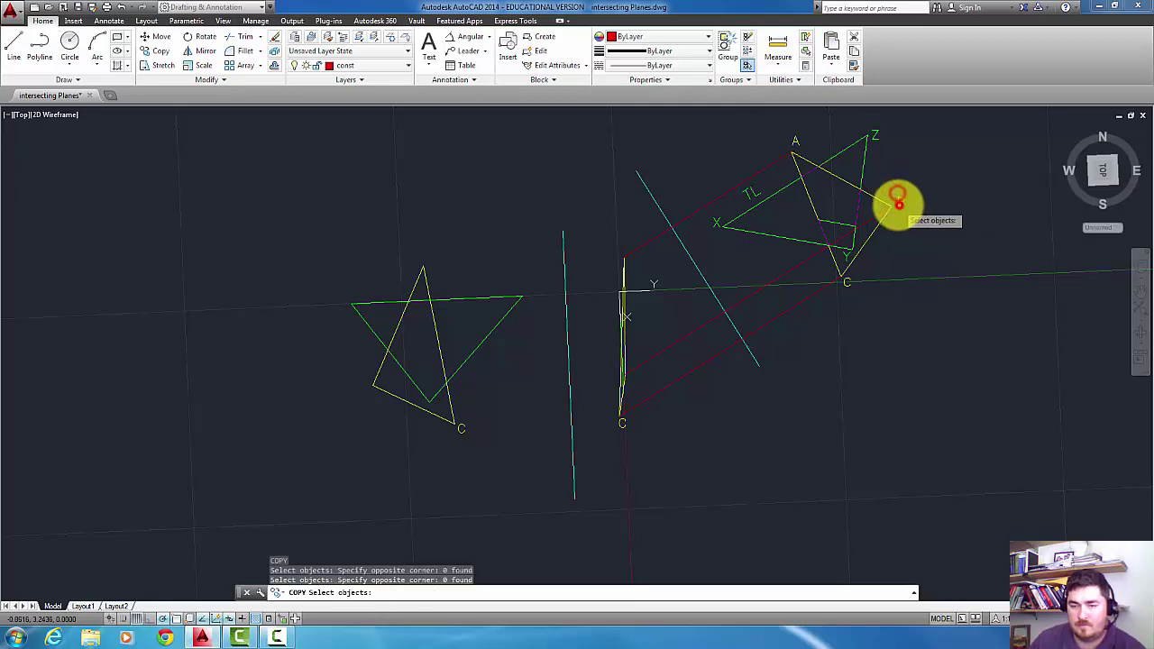
left_click(901, 204)
key("Return")
left_click(901, 206)
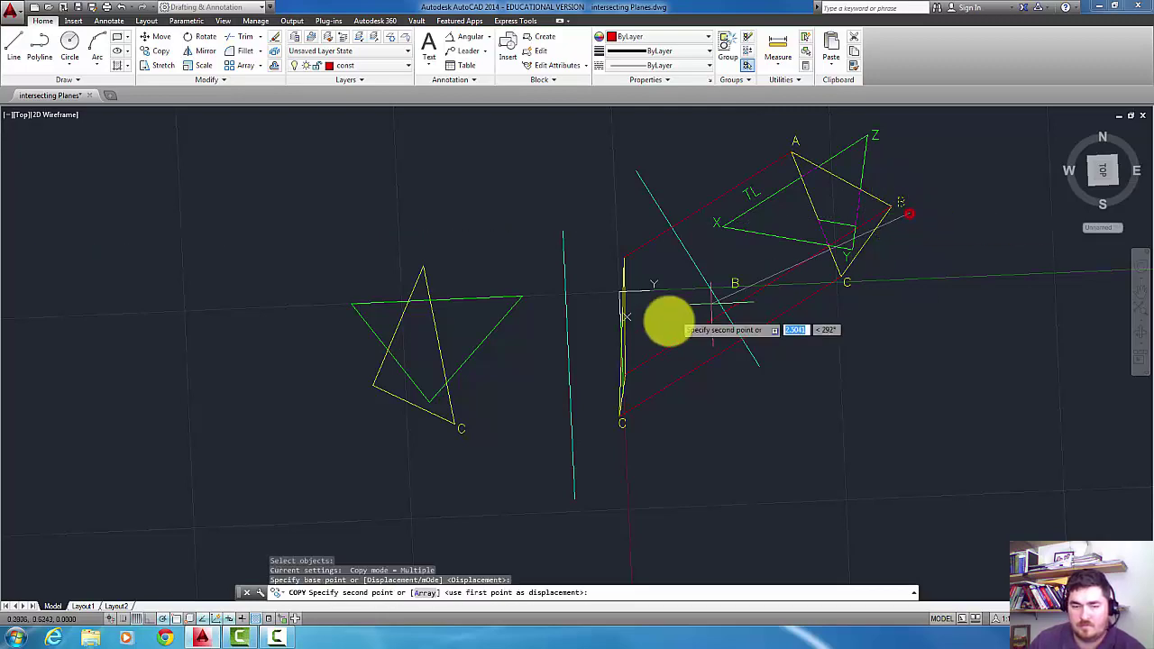
scroll(632, 397, "up", 4)
left_click(645, 388)
scroll(508, 408, "down", 2)
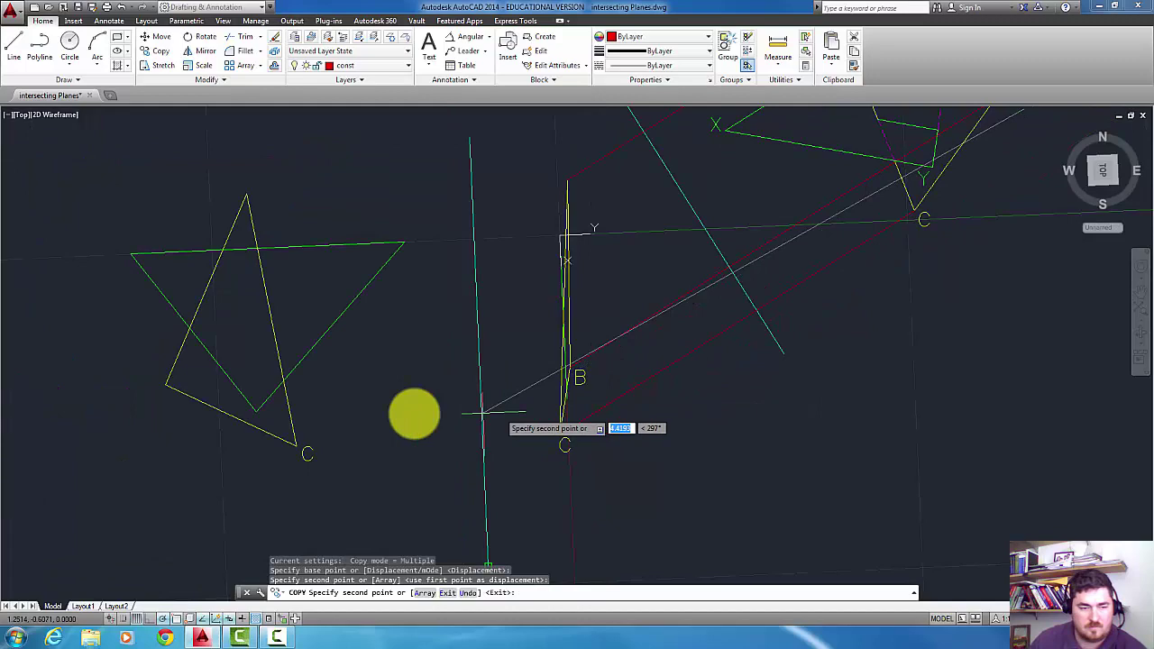
left_click(168, 415)
key("Return")
Copy label A next to point A of plane ABC in both auxiliary views, placing the first copy with object snap off
key("Return")
middle_click_drag(801, 258, 773, 389)
key("Return")
left_click(814, 123)
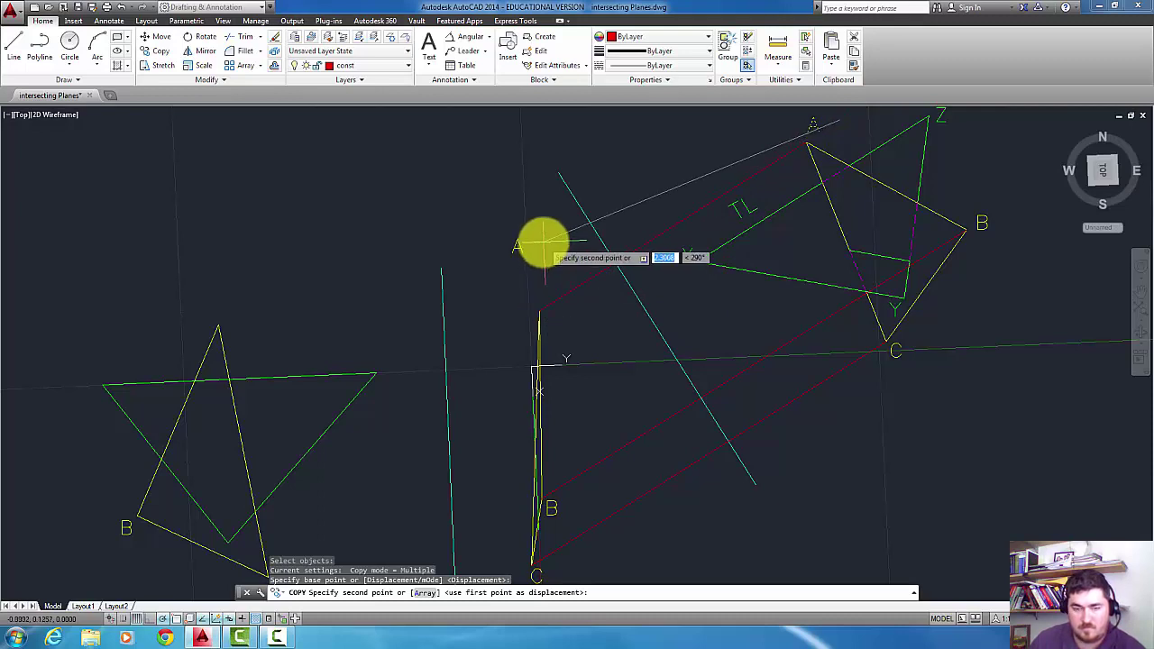
key("F3")
left_click(559, 291)
key("F3")
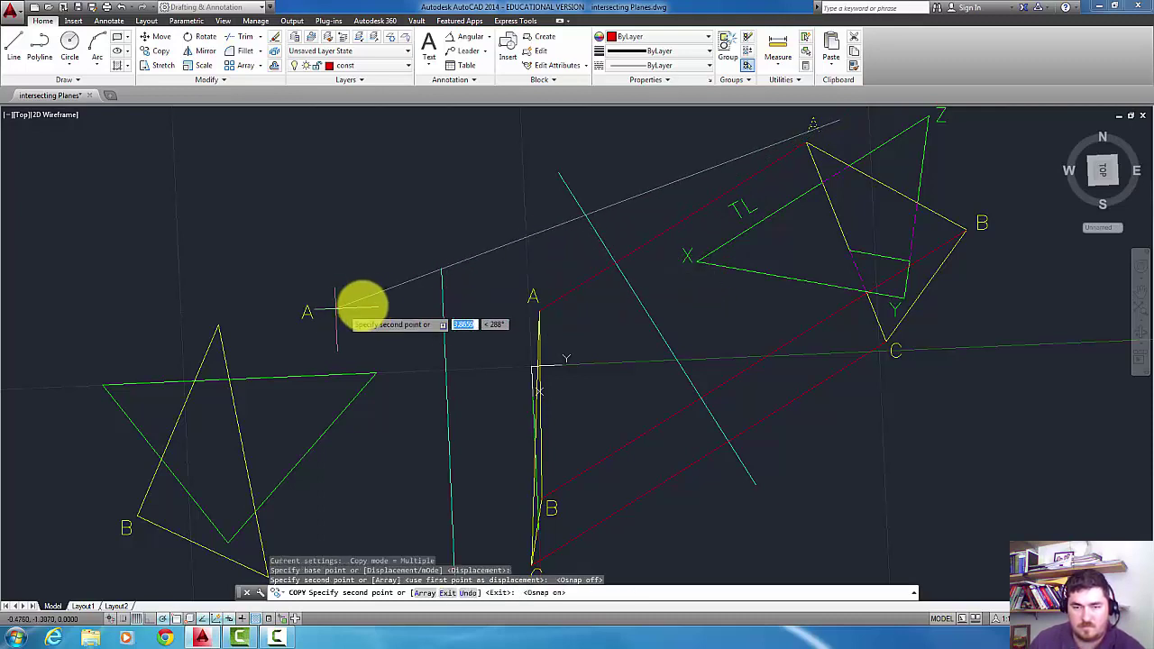
left_click(263, 311)
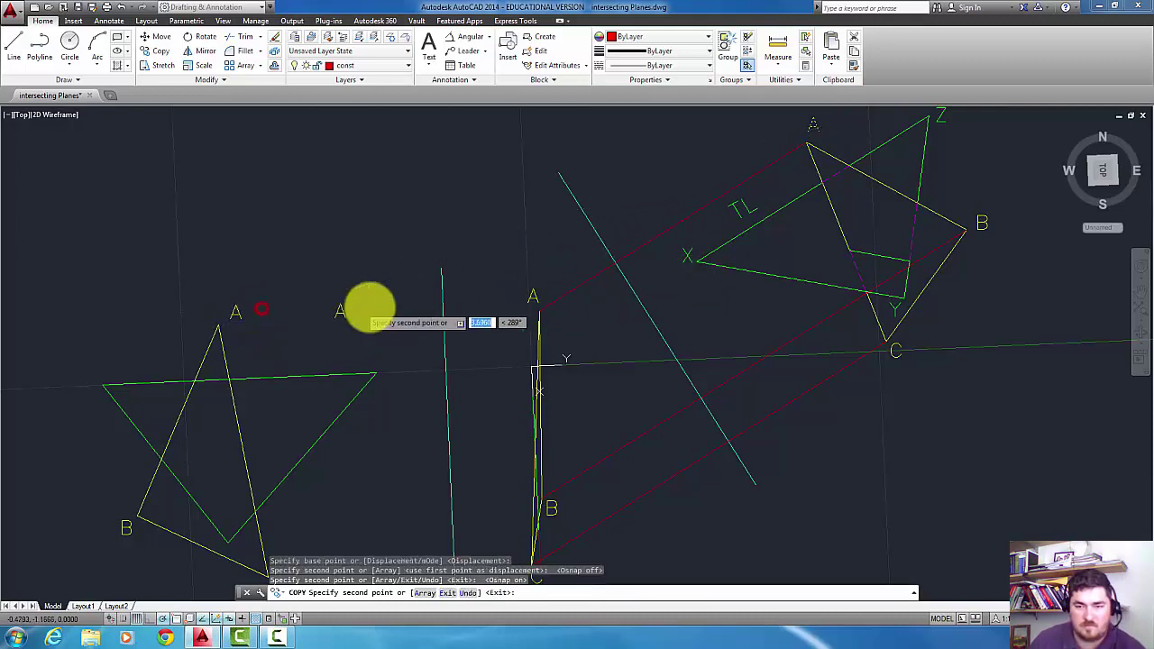
key("Escape")
Copy label X next to vertex X of plane XYZ in the second auxiliary view
key("Return")
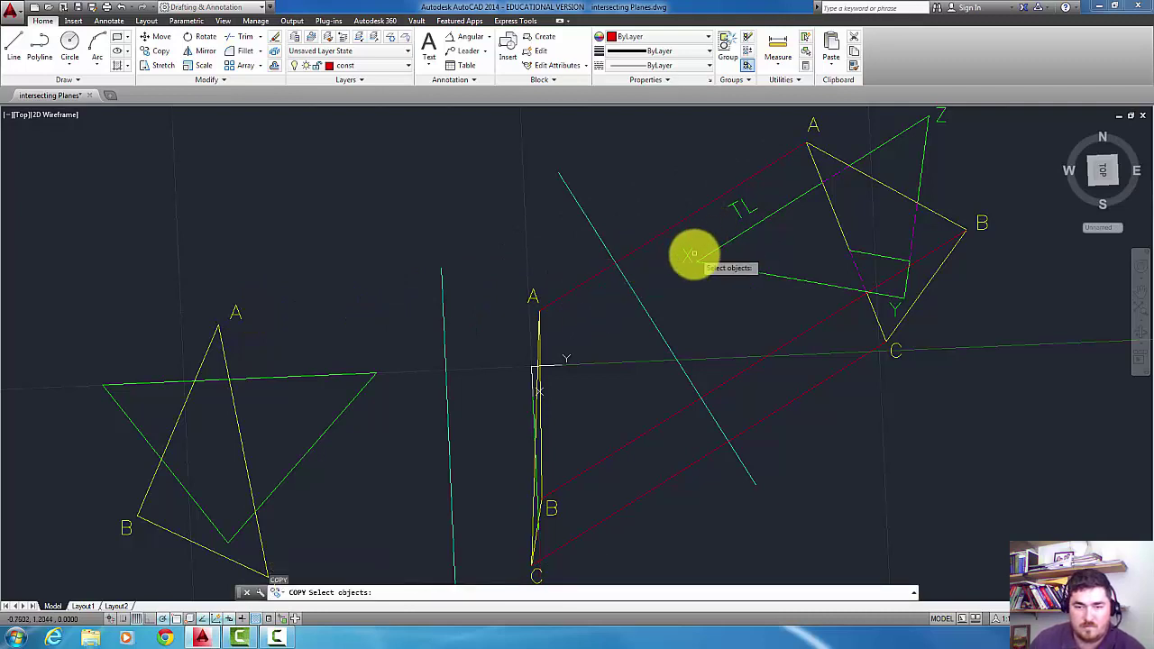
key("Return")
left_click(695, 261)
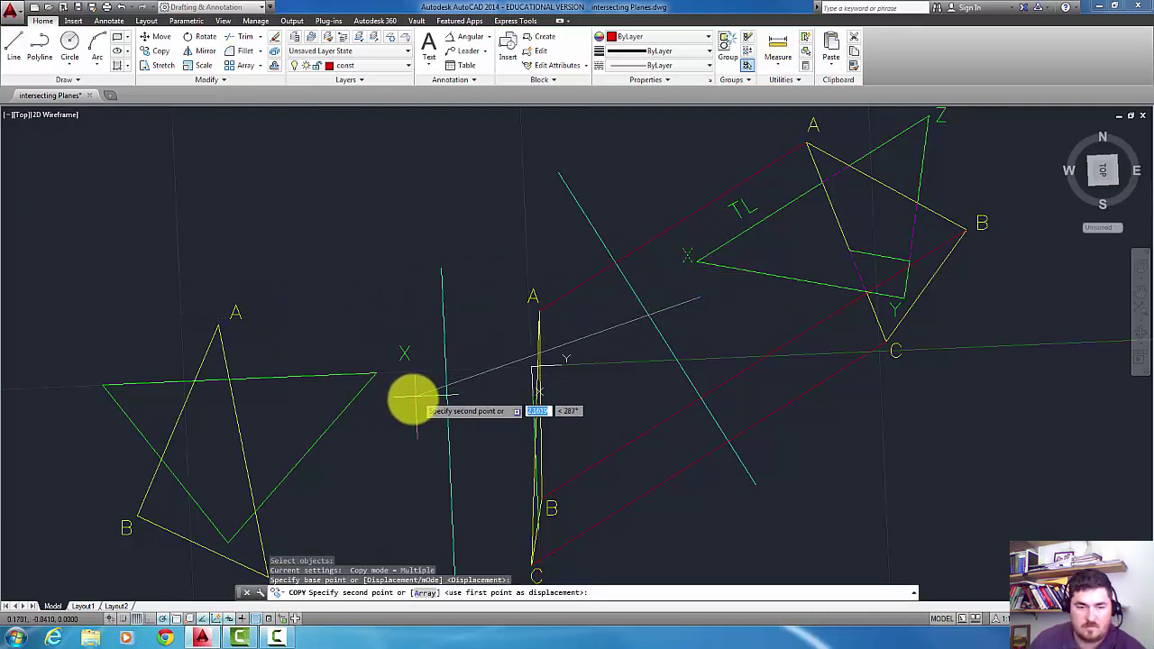
key("Escape")
Copy label Z next to vertex Z of plane XYZ in the second auxiliary view
key("Return")
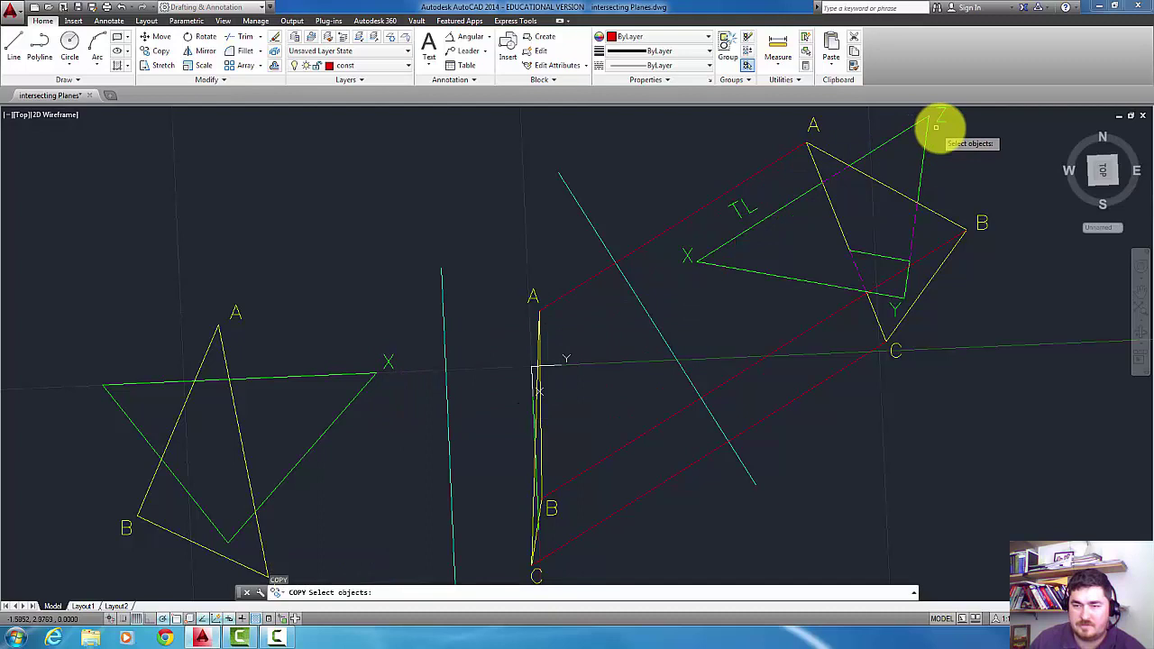
key("Return")
left_click(967, 160)
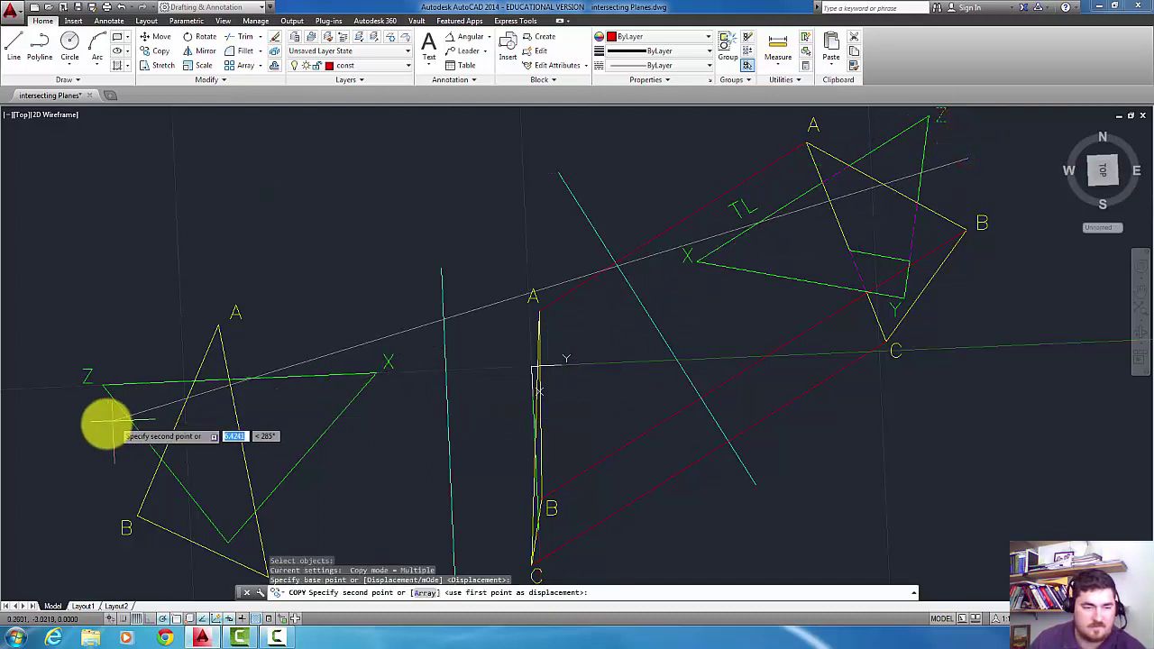
left_click(107, 423)
key("Escape")
Copy label Y just inside vertex Y of plane XYZ in the second auxiliary view, placing it with object snap off
key("Return")
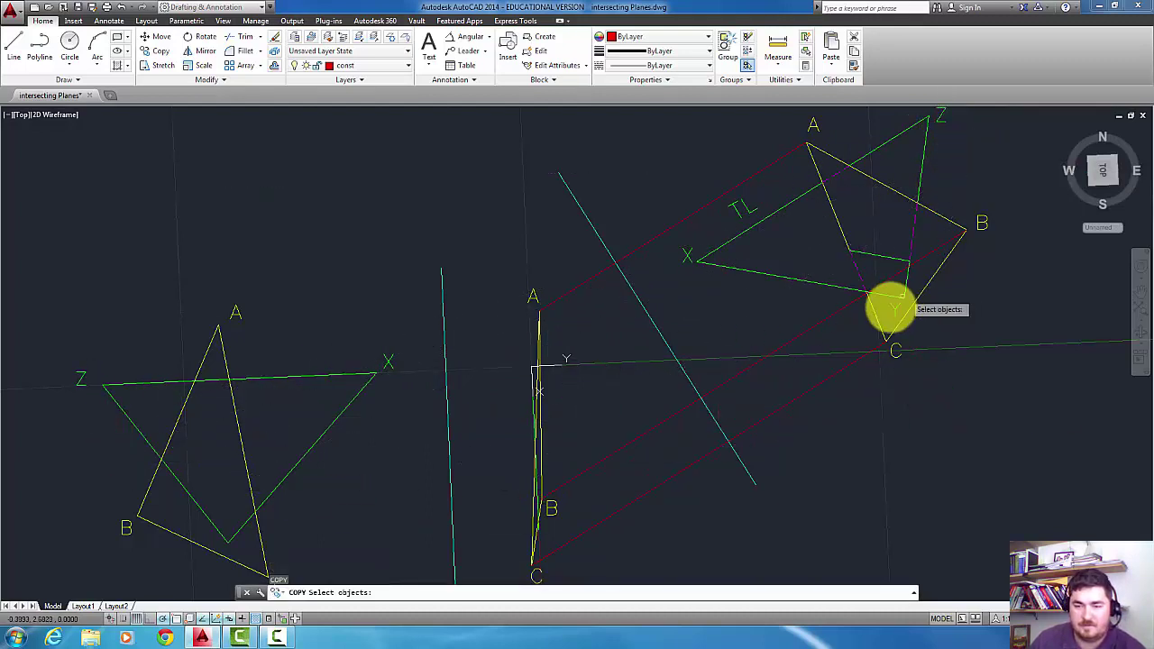
left_click(890, 303)
key("Return")
left_click(886, 315)
middle_click_drag(601, 451, 678, 270)
scroll(308, 371, "up", 5)
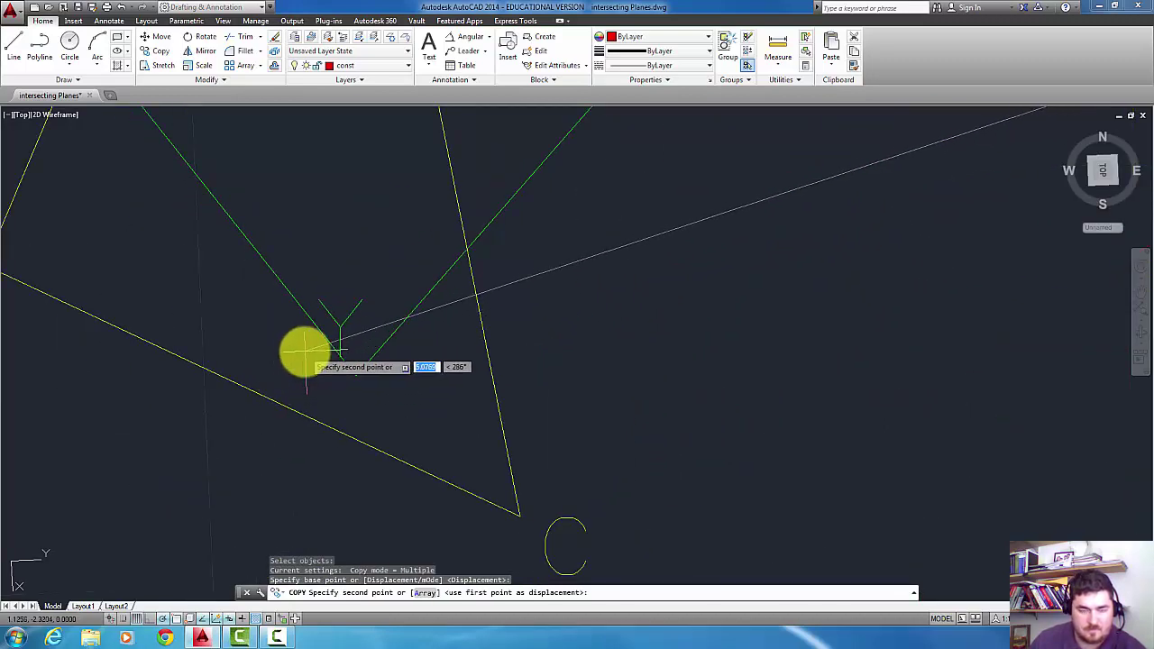
key("F3")
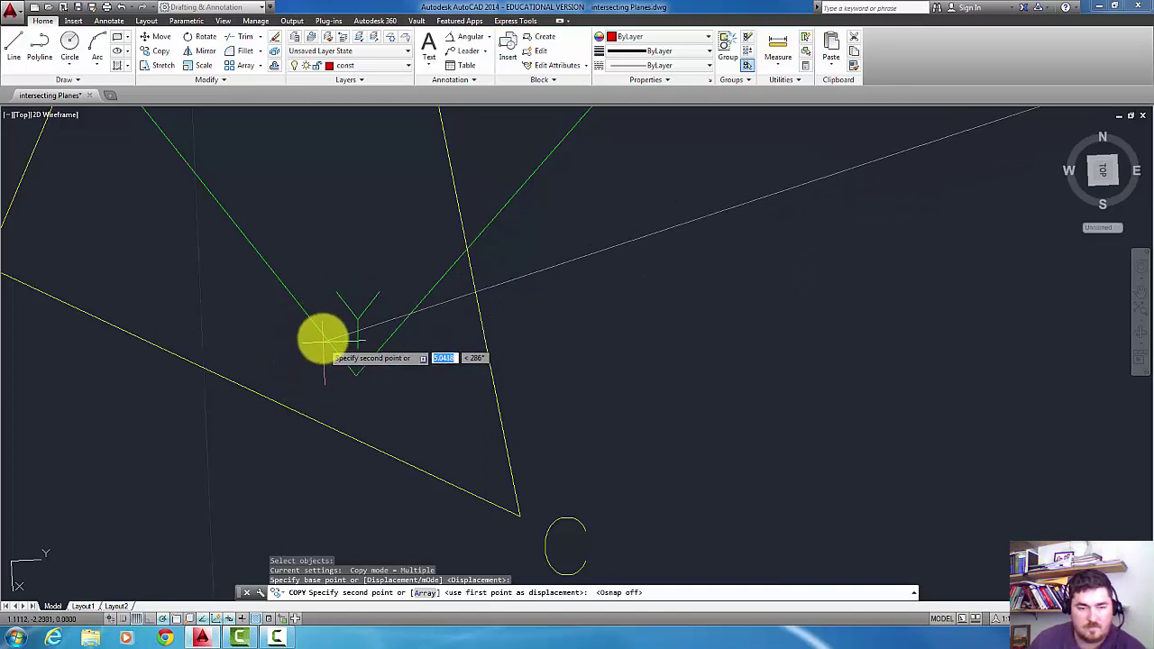
left_click(322, 338)
key("Escape")
scroll(451, 400, "down", 5)
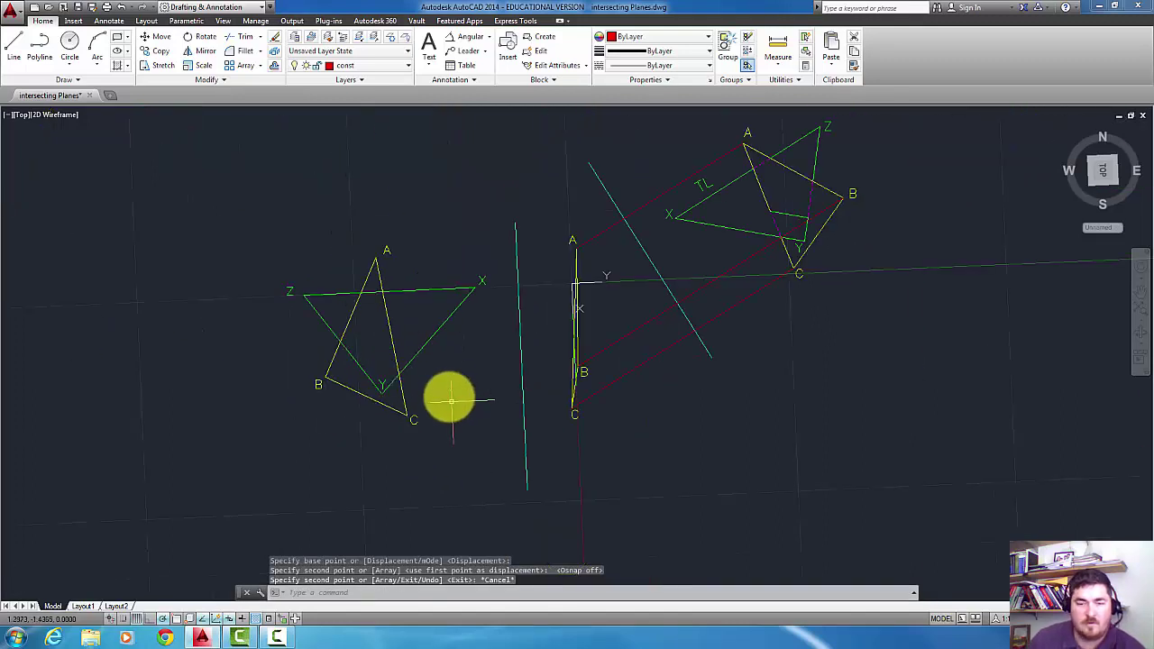
key("Escape")
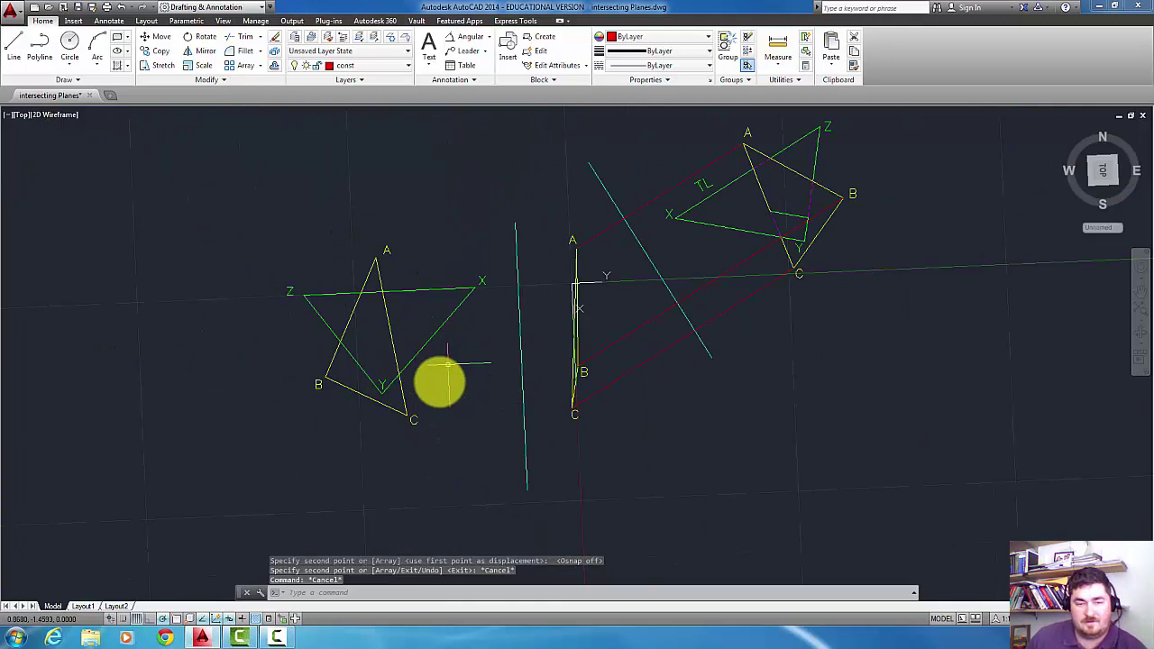
With object snap on, draw a projection line from the lower crossing point in the first auxiliary view to edge BC in the second
scroll(377, 344, "up", 2)
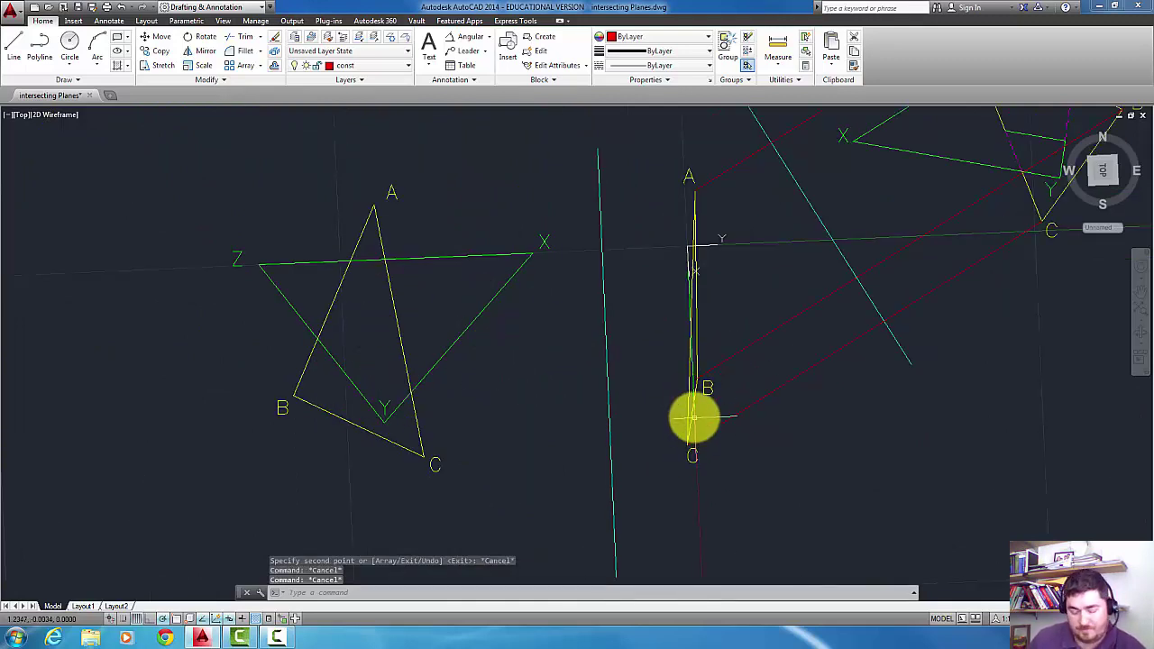
type("l")
key("Return")
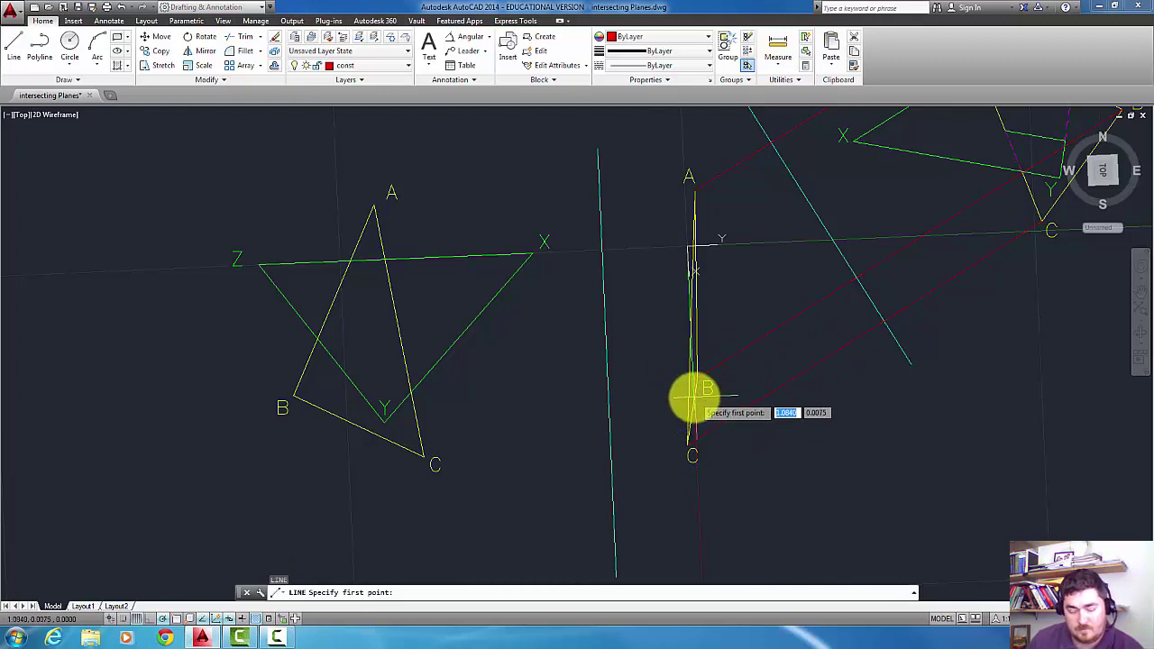
key("F3")
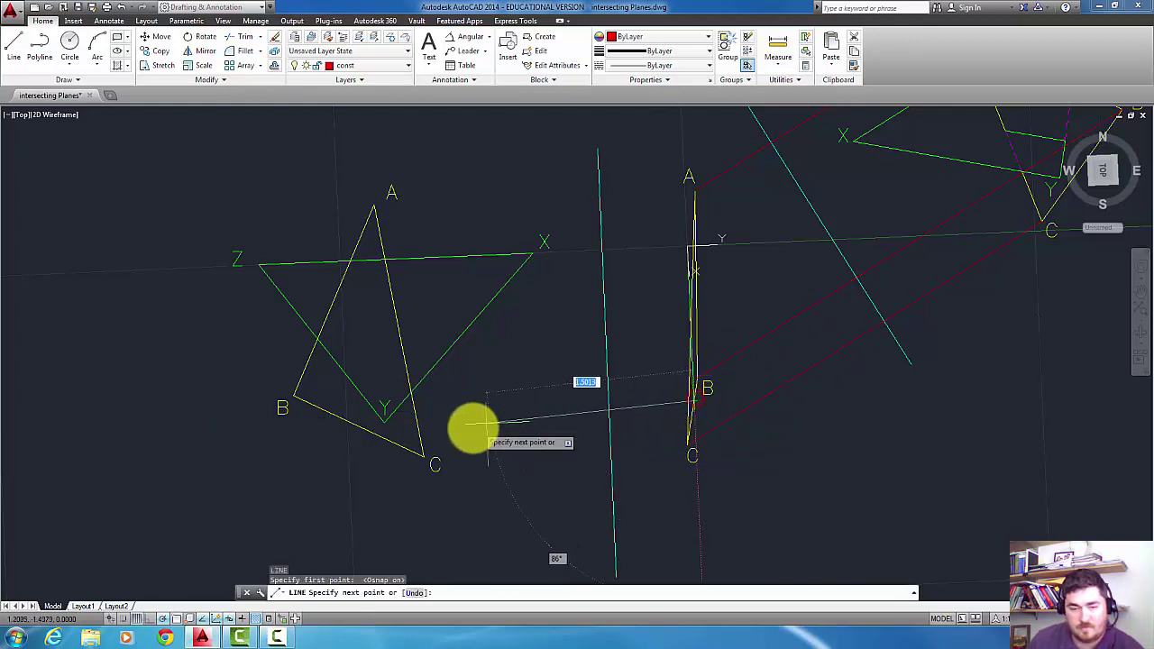
left_click(341, 417)
key("Return")
Project the upper crossing point onto edge AC in the second auxiliary view and continue the line to the projected point on BC
key("Return")
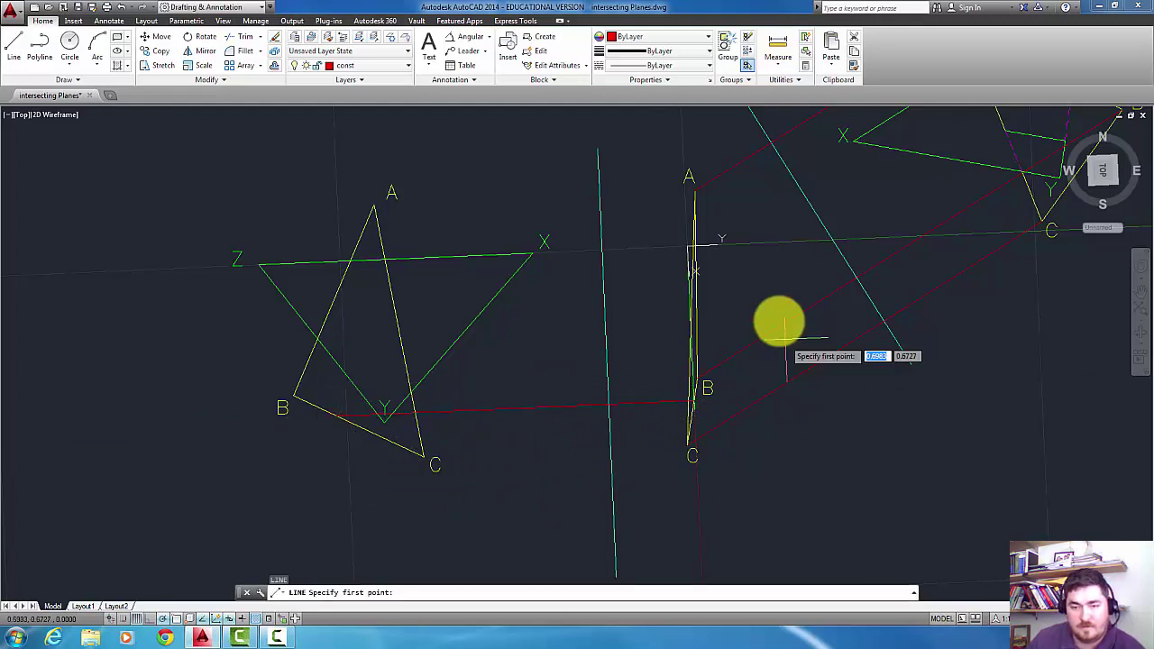
left_click(690, 330)
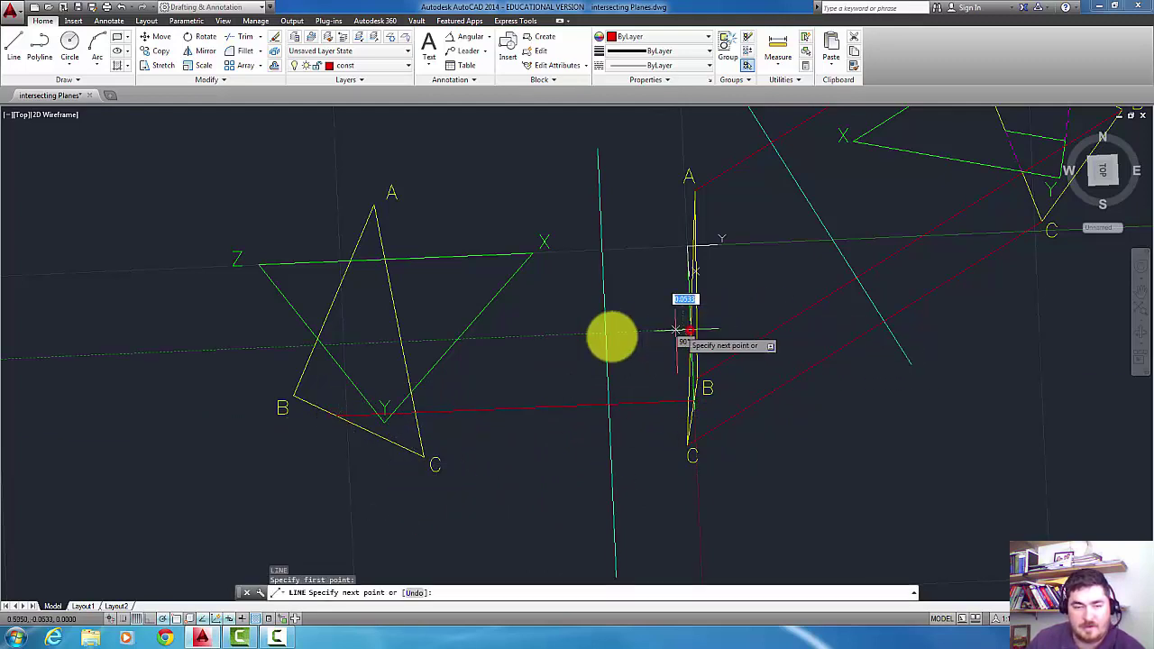
left_click(401, 343)
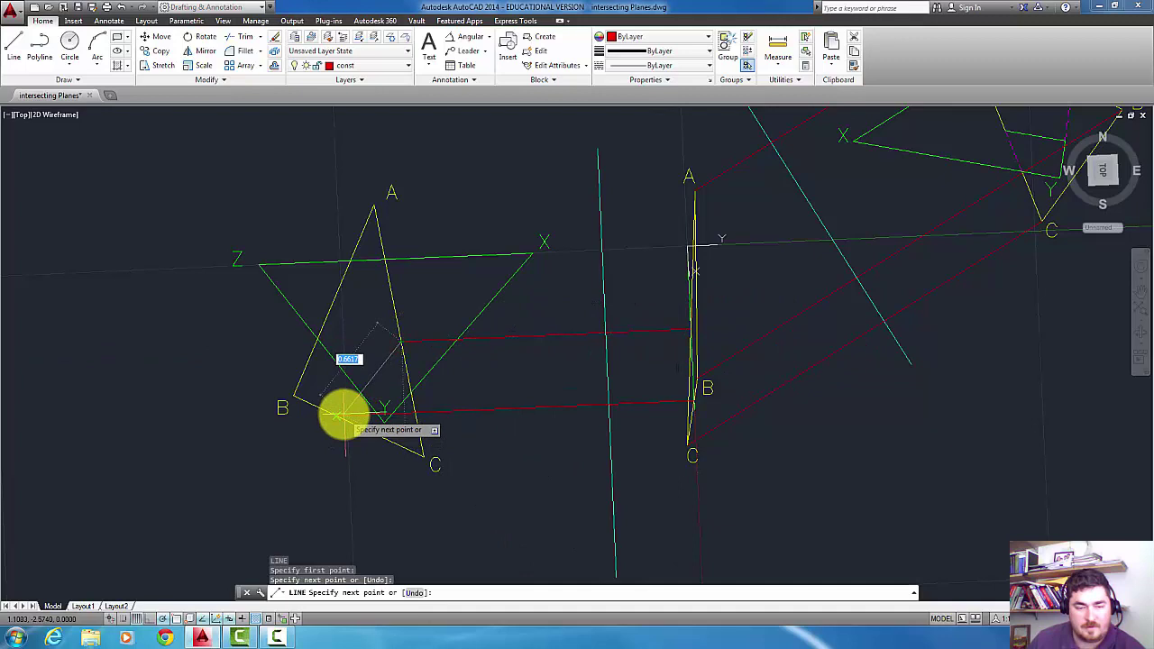
left_click(343, 414)
key("Return")
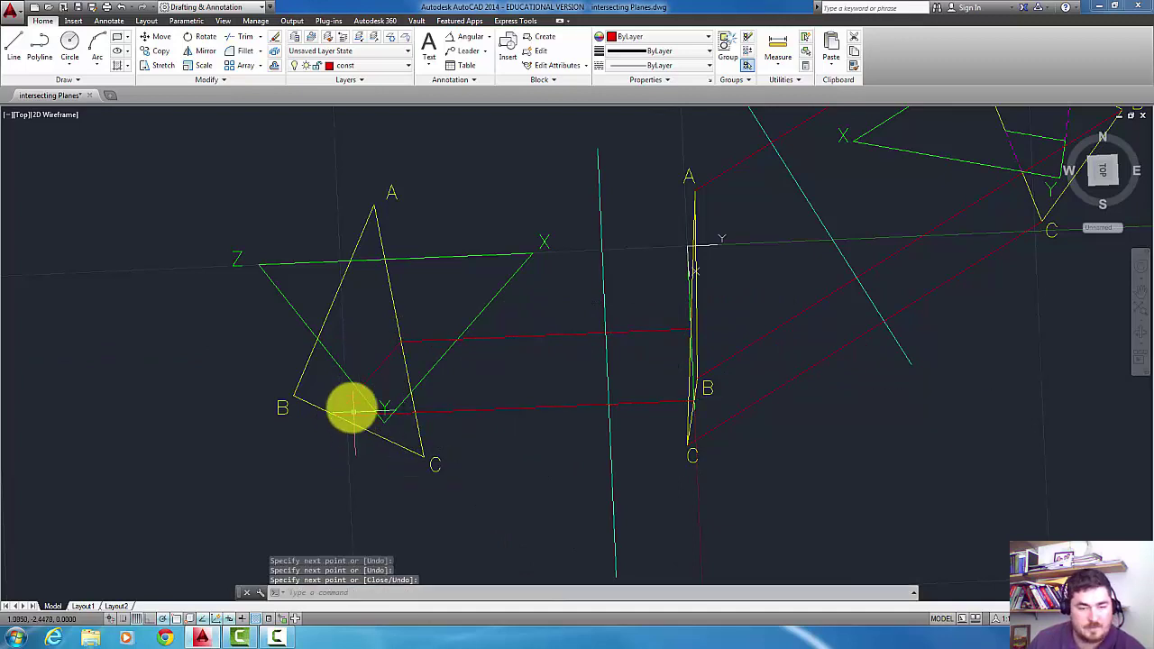
Shorten the intersection line so its lower end lies on edge YZ, and erase the two projection lines
left_click(337, 416)
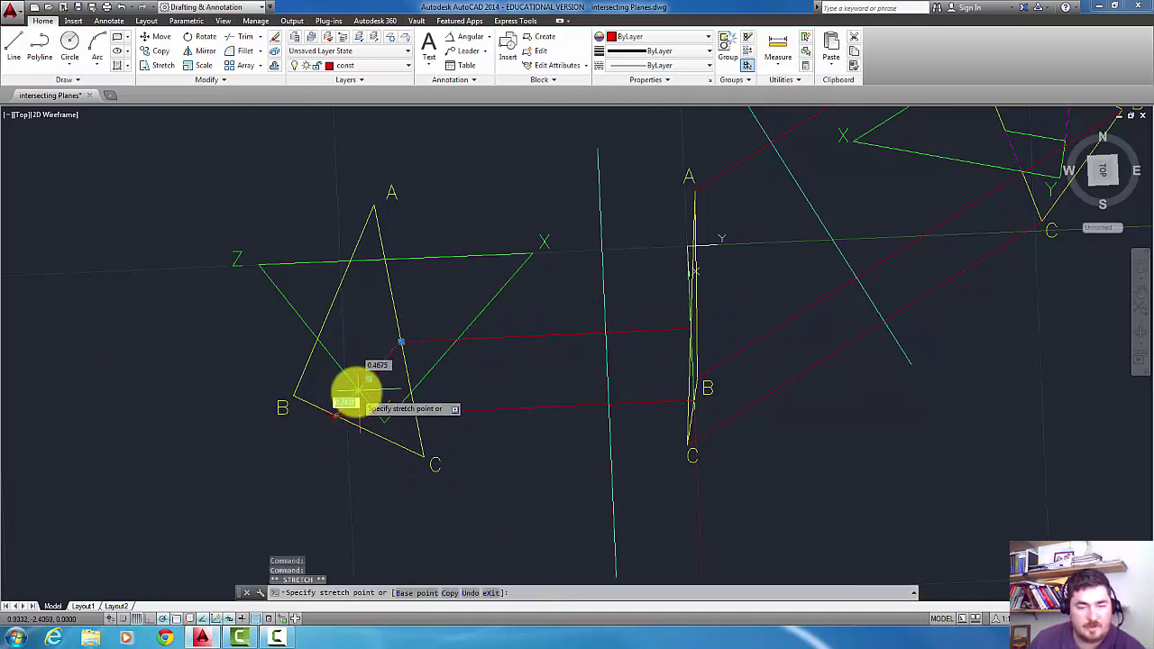
key("Escape")
key("Escape")
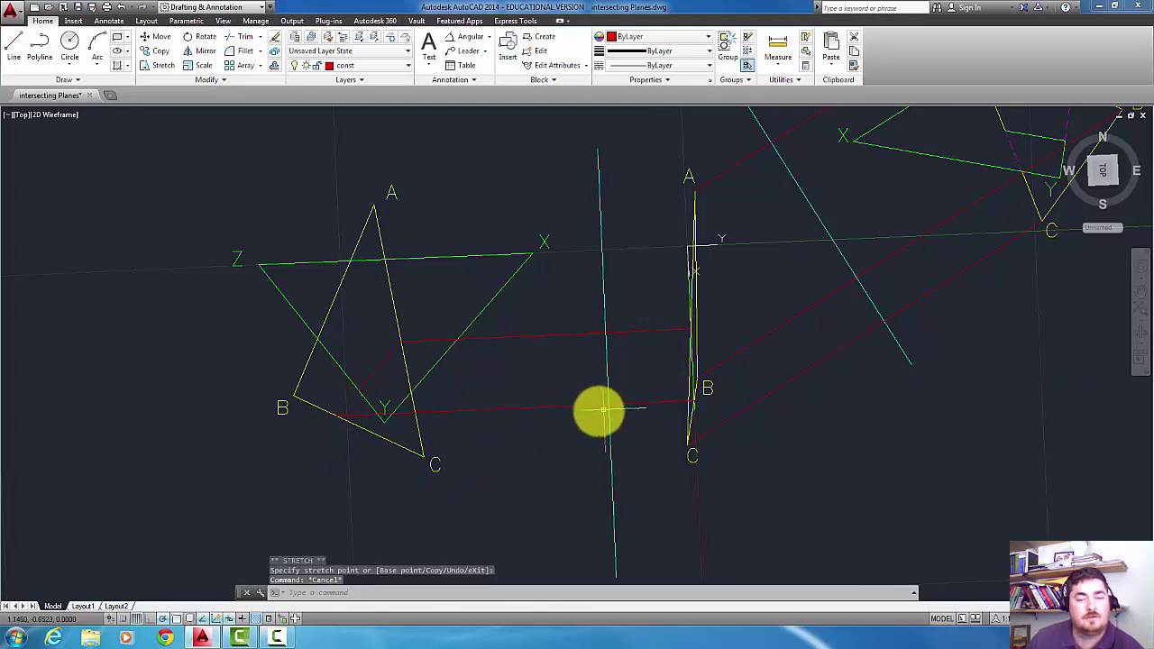
left_click(561, 322)
left_click(492, 413)
key("Delete")
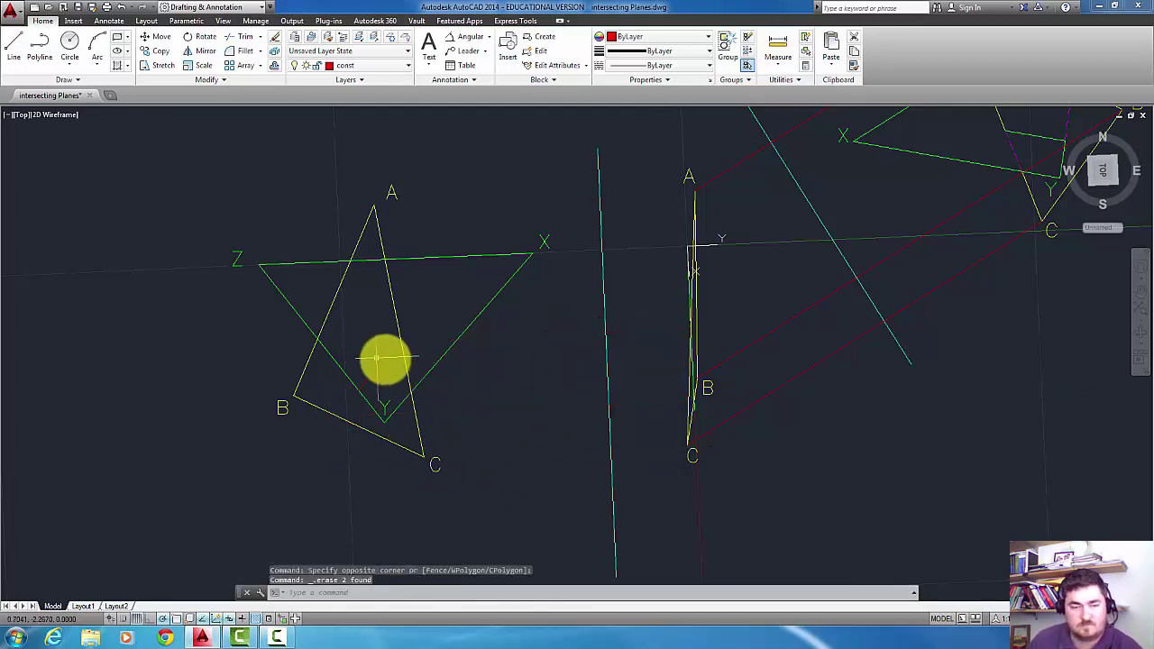
Change the intersection line in the second auxiliary view to layer plane
left_click(385, 359)
left_click(379, 59)
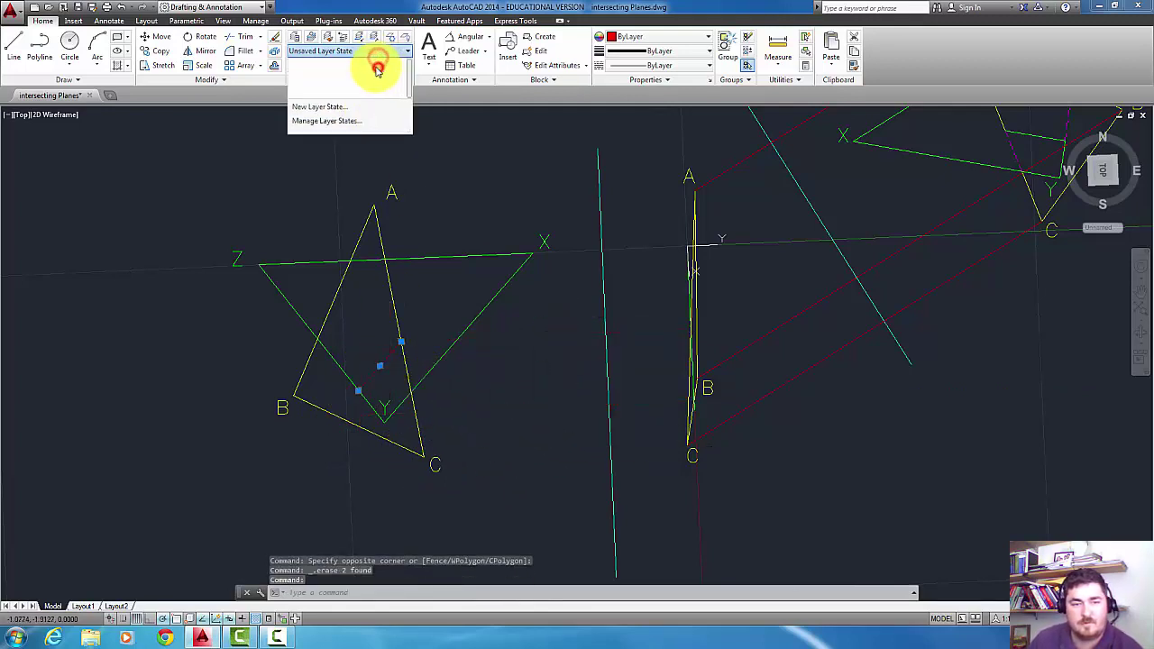
left_click(376, 64)
left_click(377, 65)
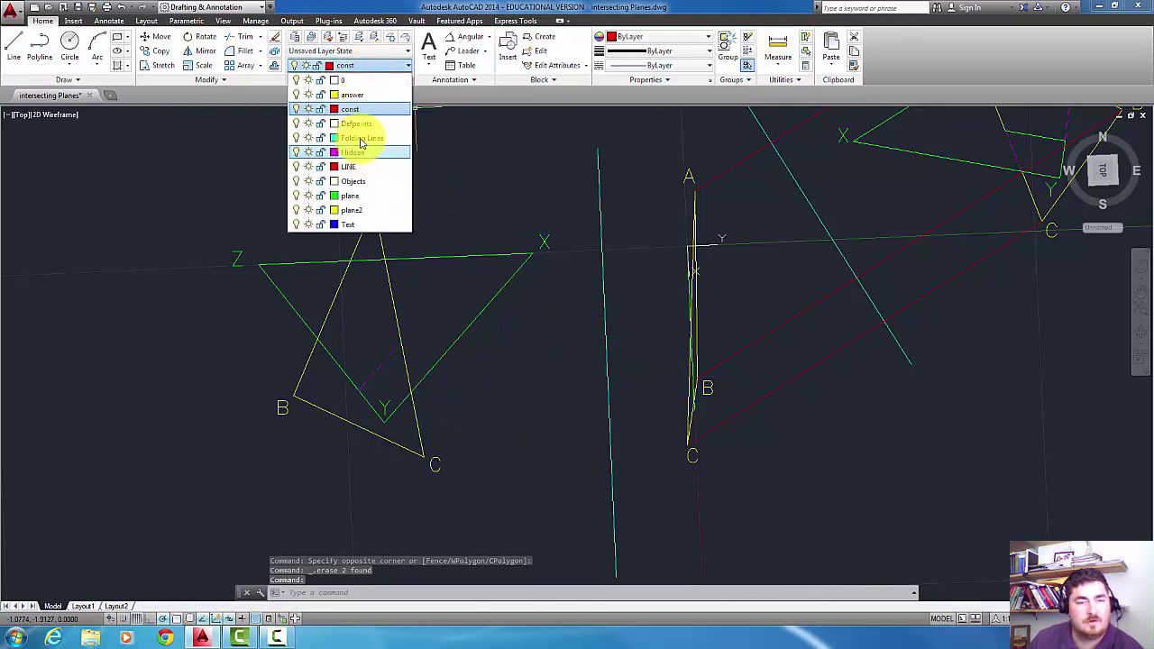
left_click(359, 199)
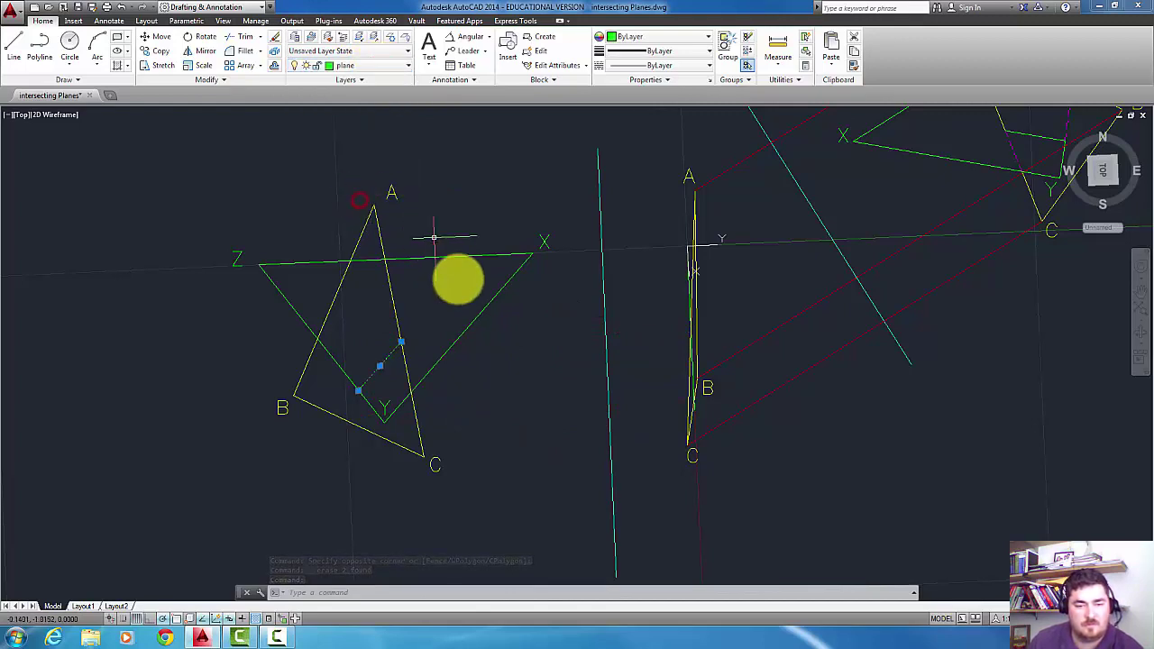
key("Escape")
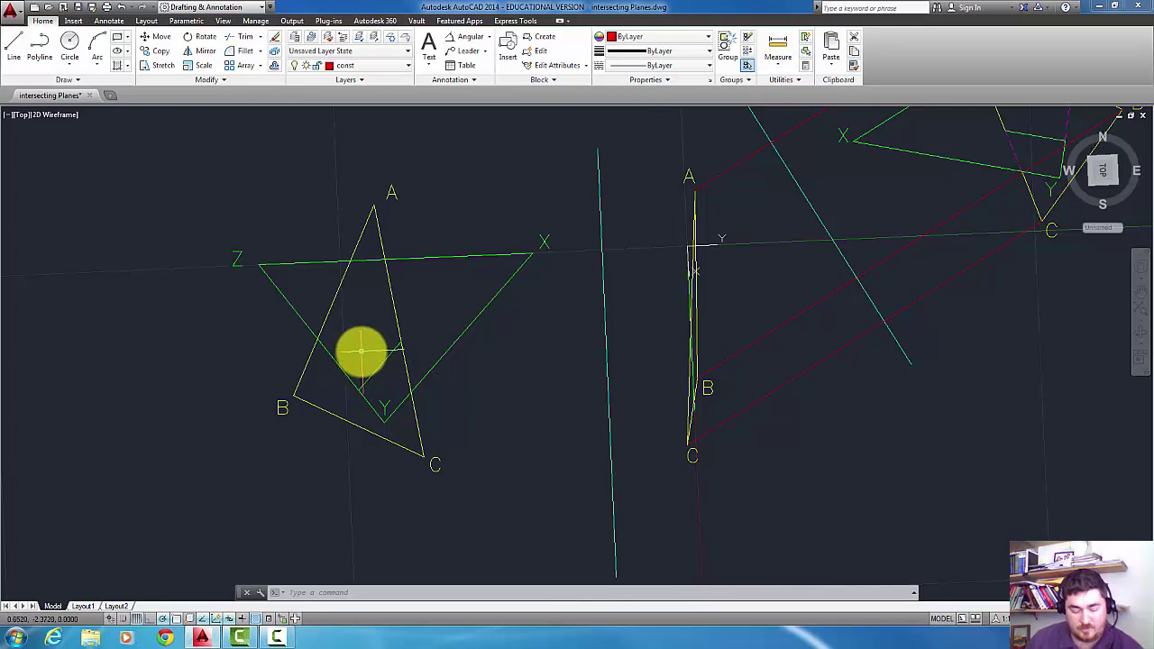
Add the text TL beside the intersection line in the second auxiliary view, keeping the default height and aligning it with the line
key("Return")
scroll(363, 370, "up", 5)
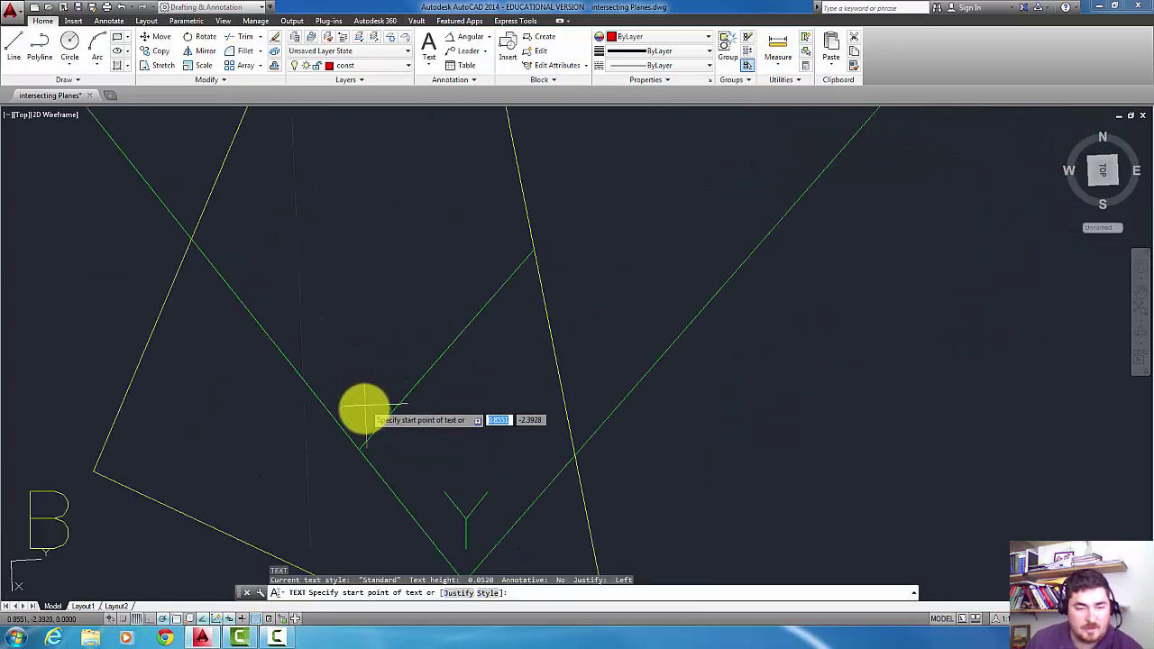
left_click(361, 415)
key("Return")
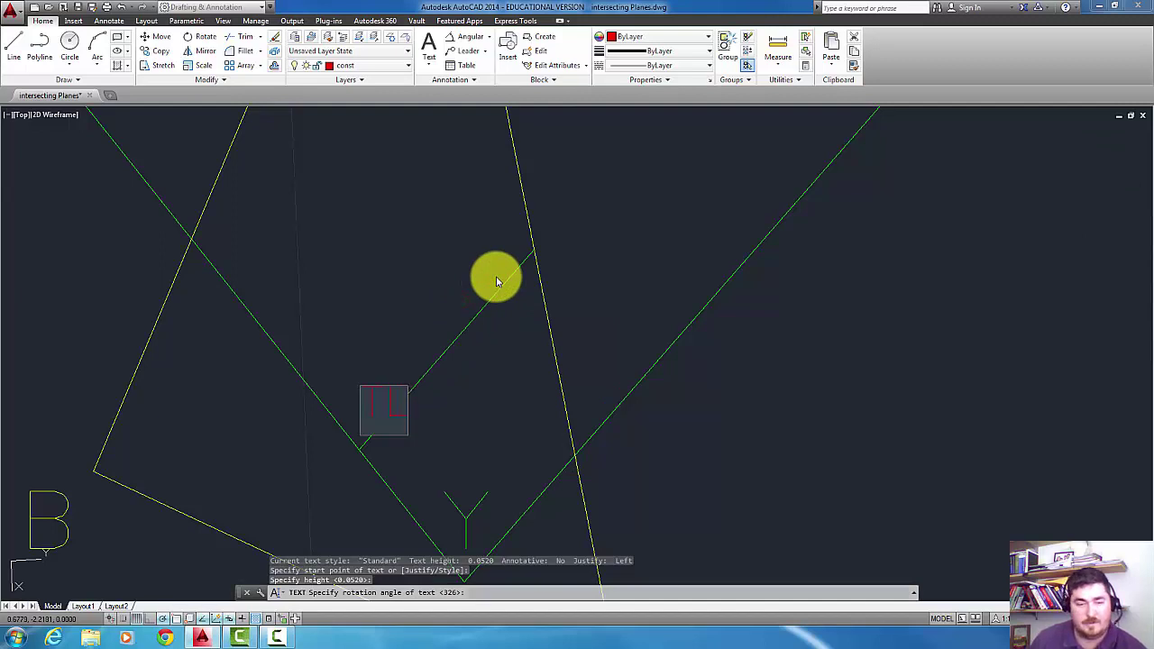
key("Return")
Change the new TL label to layer plane and move it beside the middle of the intersection line
left_click(357, 399)
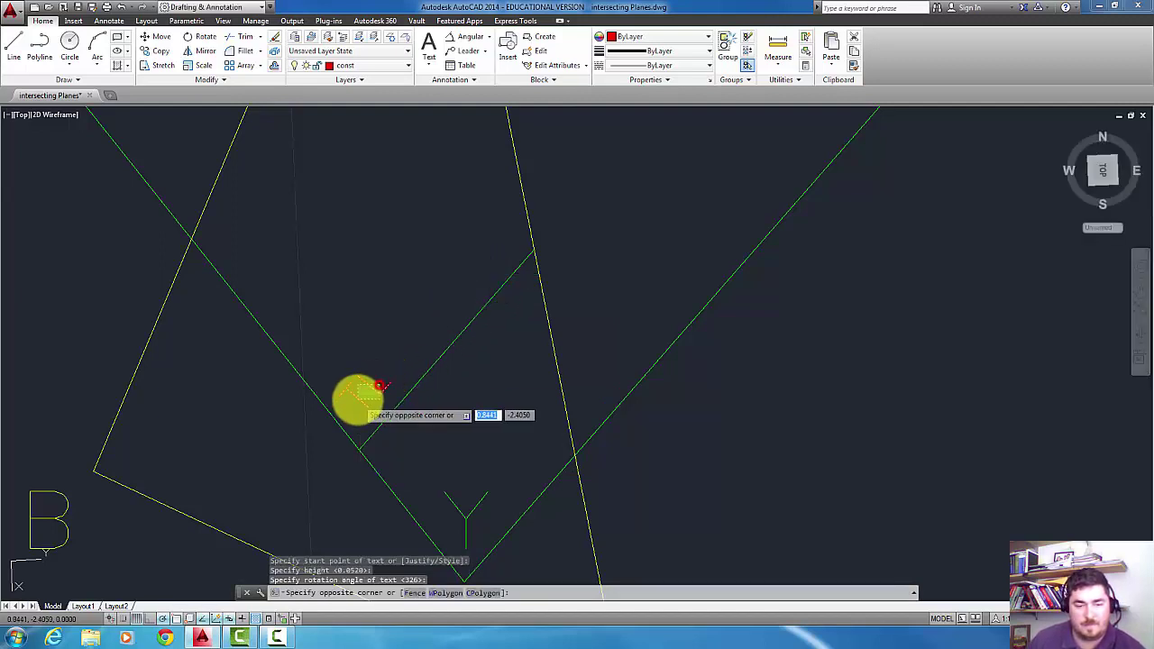
left_click(377, 70)
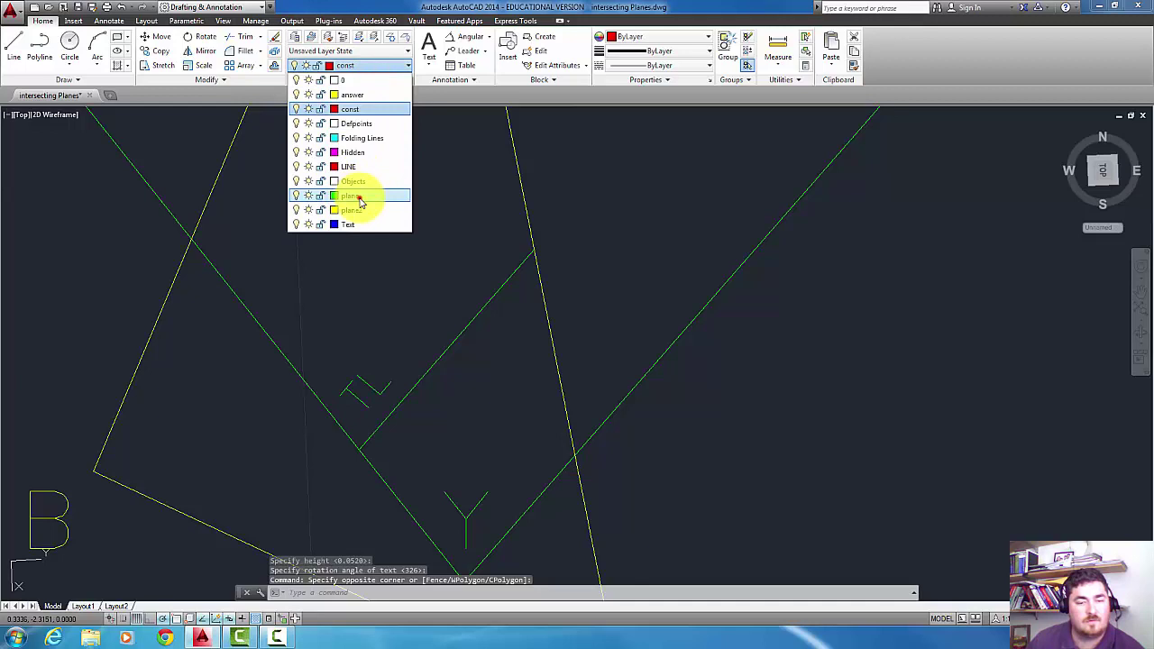
left_click(352, 195)
left_click(369, 395)
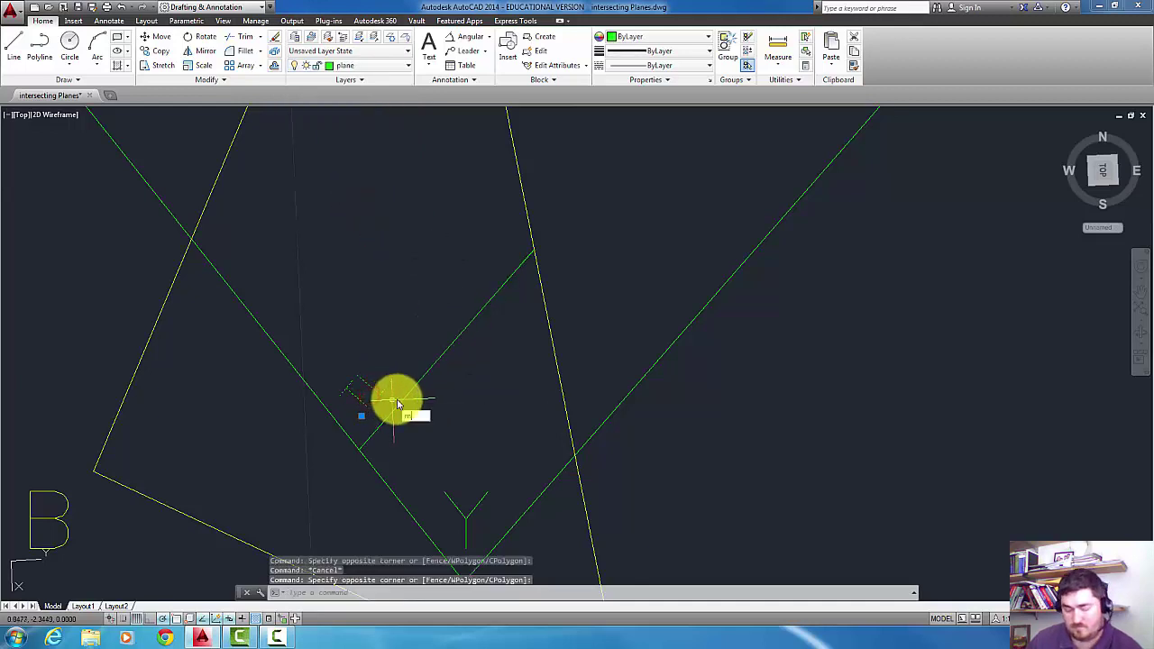
key("Return")
left_click(495, 405)
scroll(481, 401, "down", 2)
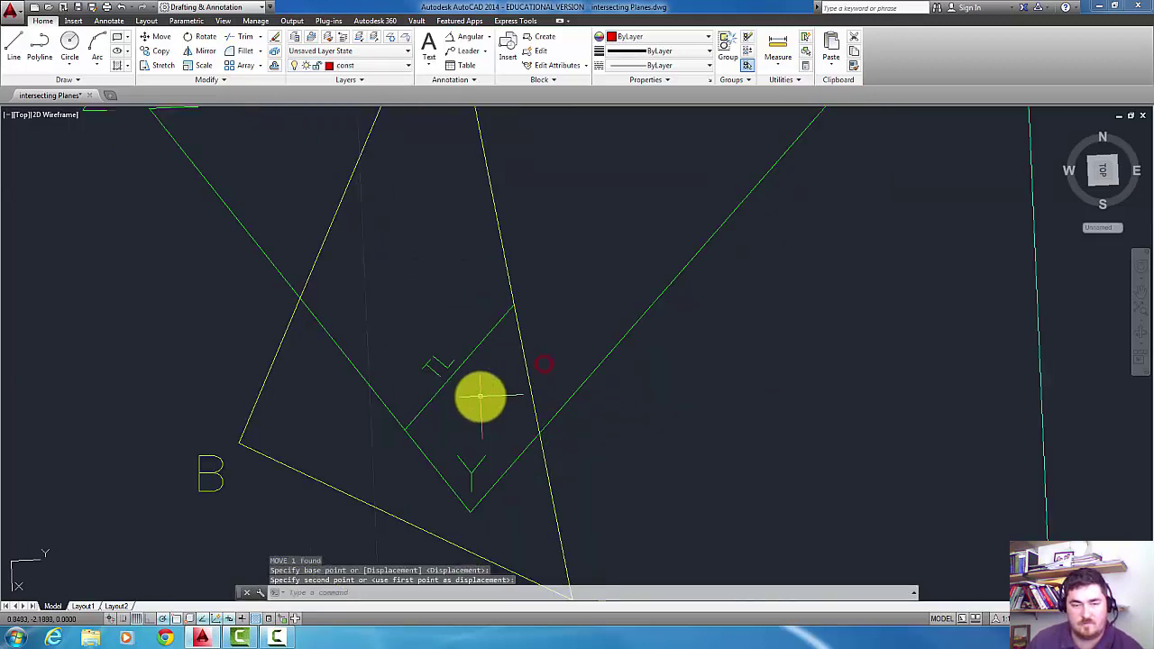
scroll(484, 397, "down", 3)
scroll(546, 344, "down", 2)
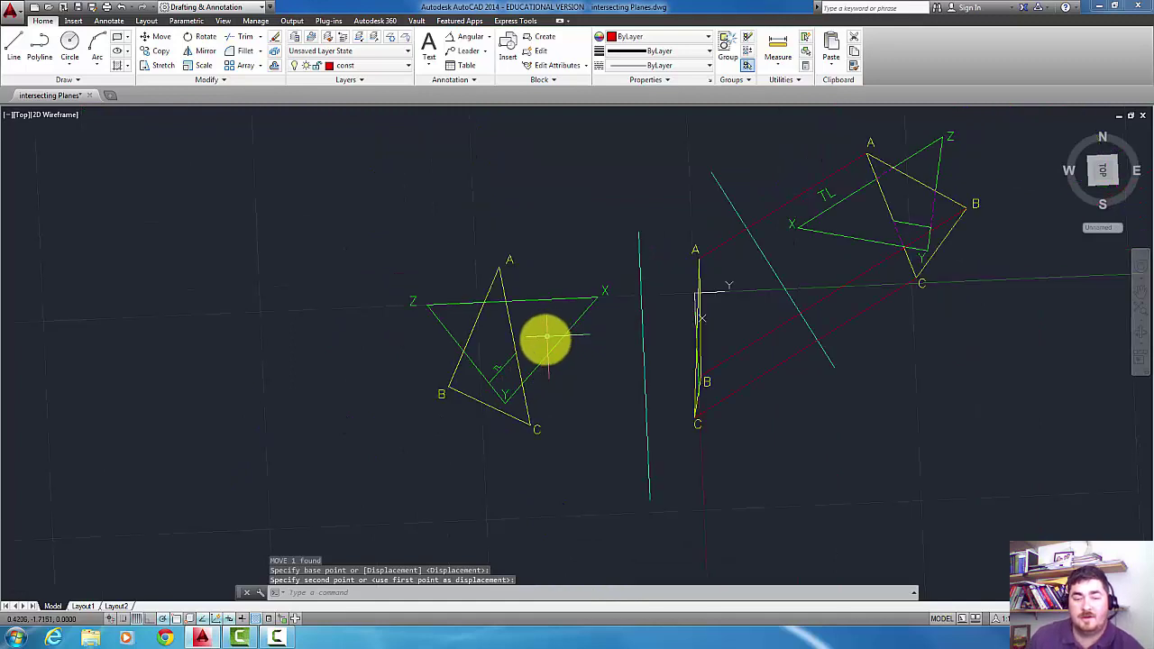
Erase the three projection lines between the first auxiliary view and the original labelled view of the planes
middle_click_drag(338, 394, 364, 346)
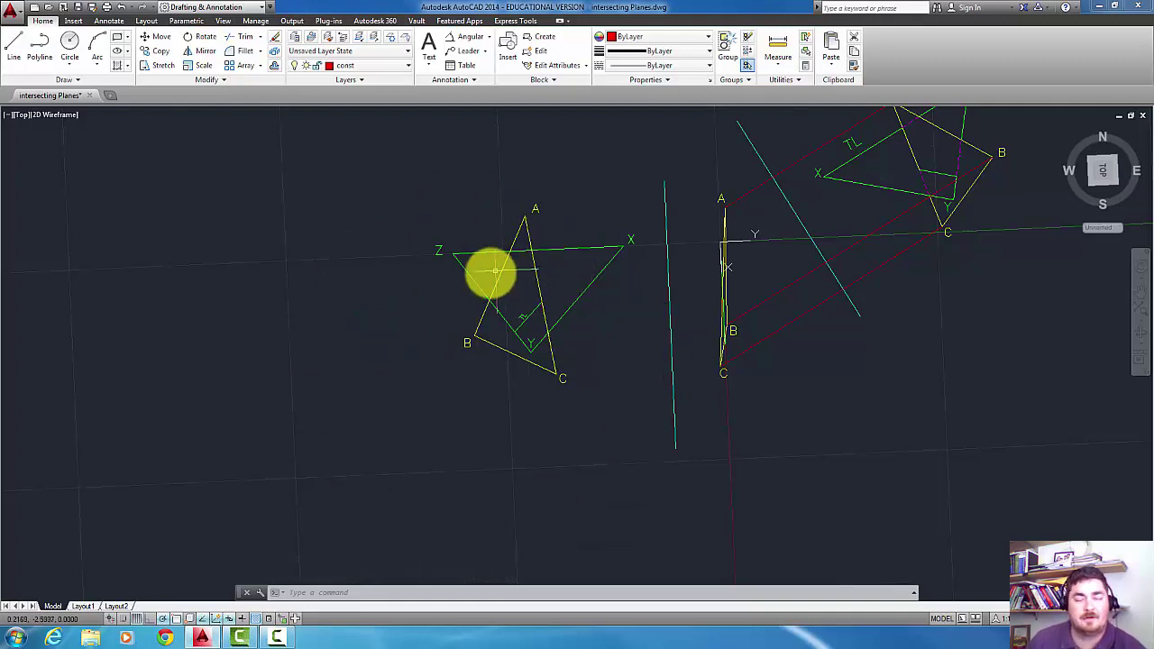
scroll(565, 328, "up", 4)
scroll(566, 327, "down", 4)
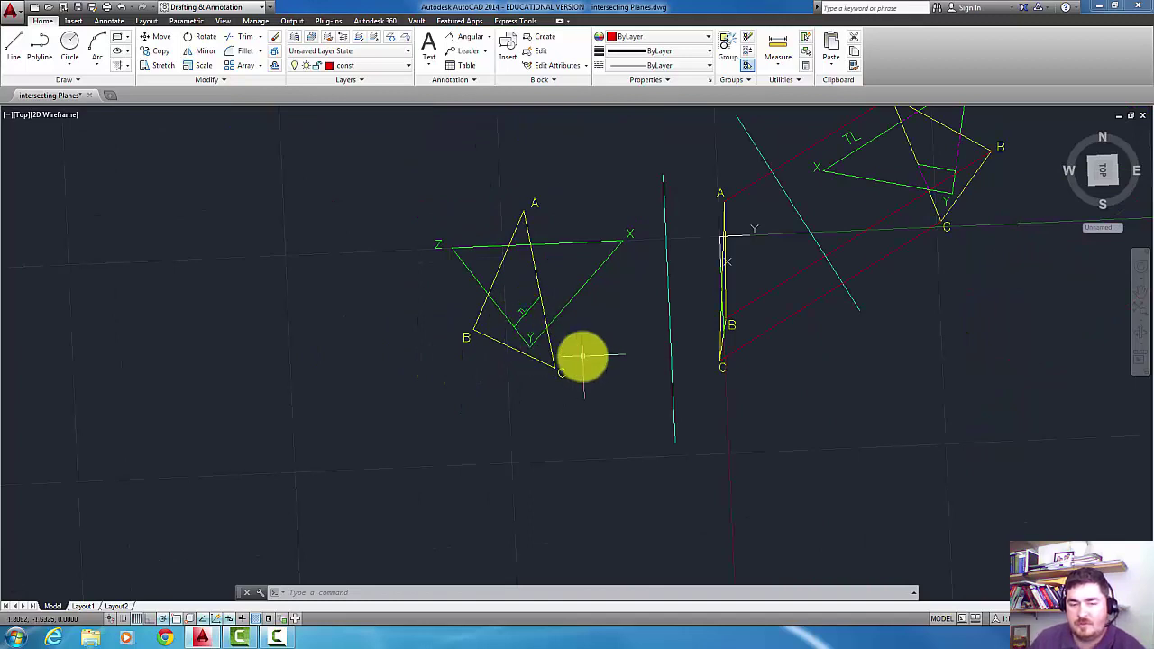
left_click(737, 177)
left_click(726, 217)
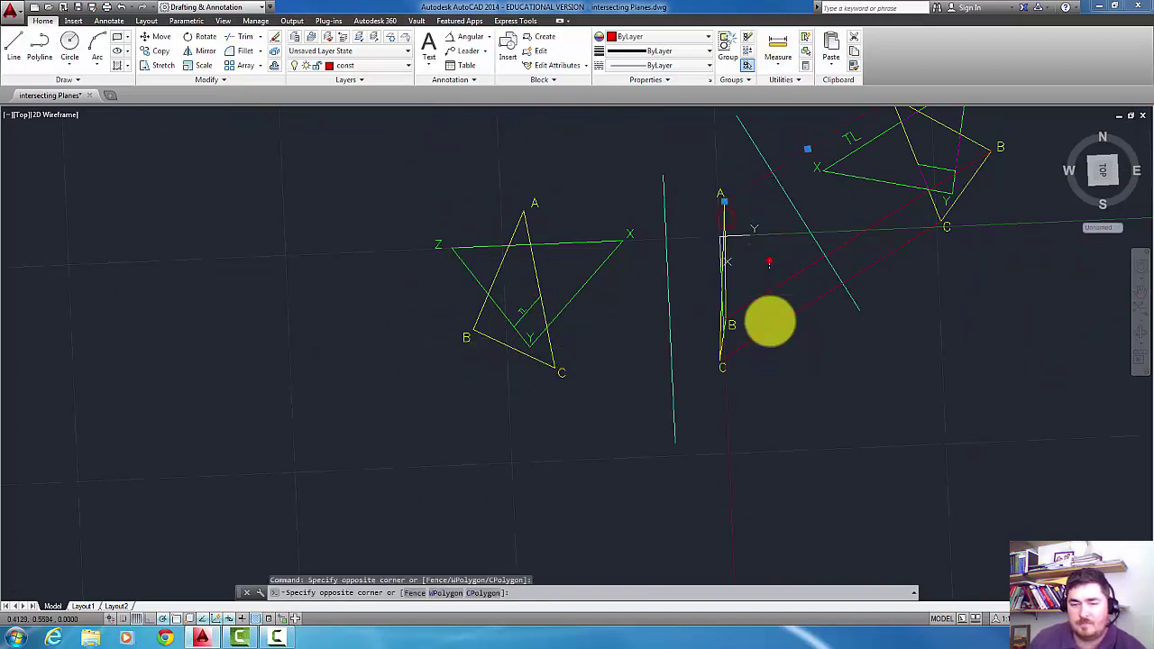
left_click(763, 379)
key("Delete")
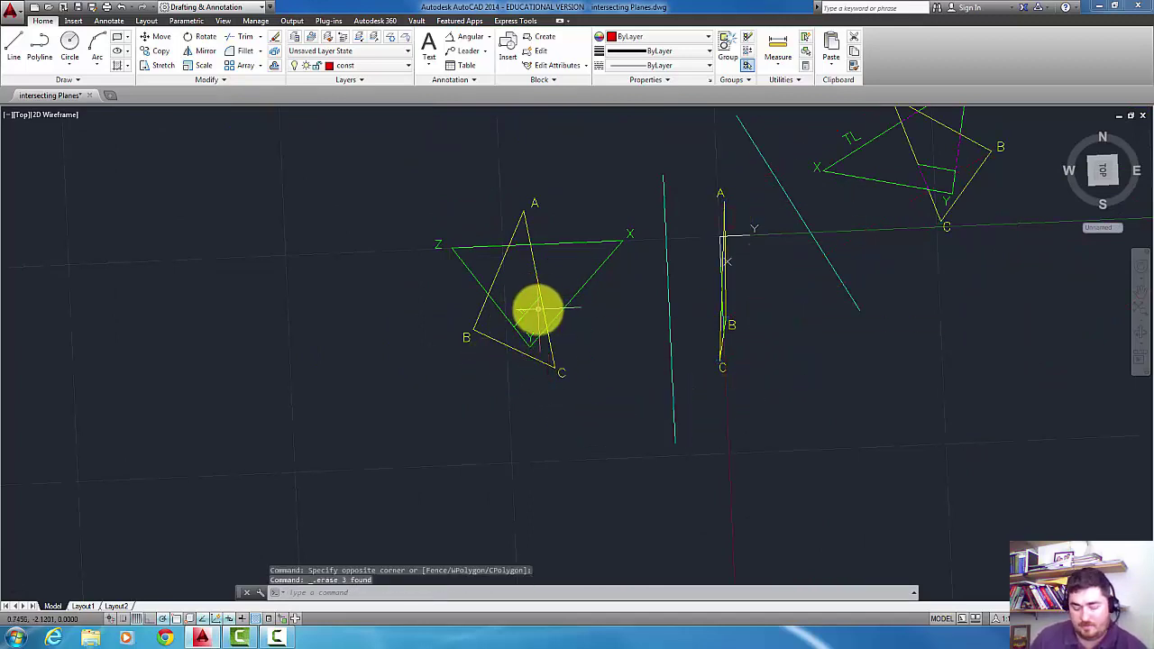
Align the UCS to the true-length intersection line of the planes in the second auxiliary view
key("Return")
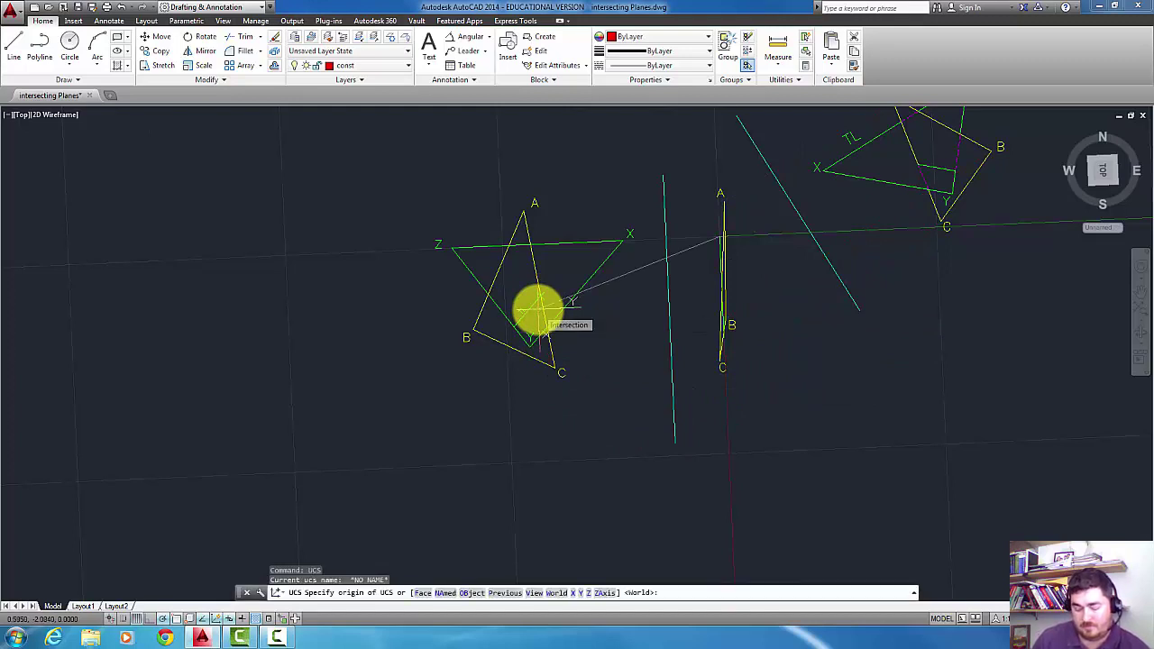
key("Return")
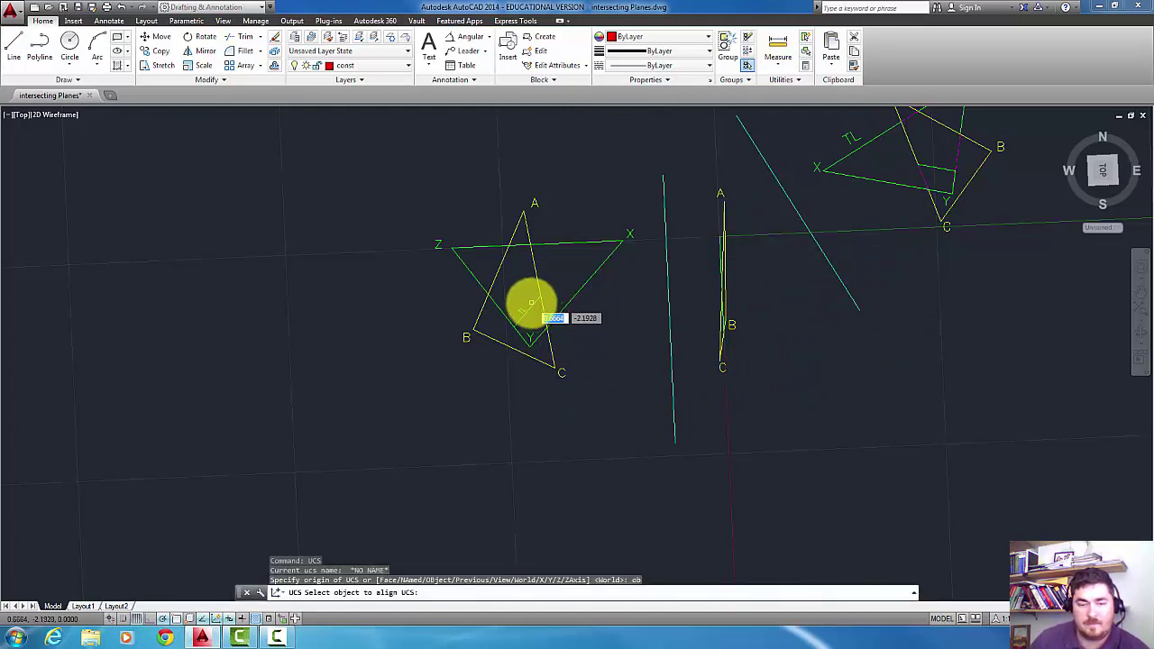
left_click(532, 303)
Draw a line about 3.7 units long below plane ABC, perpendicular to the true-length intersection line, for the next view
type("l")
key("Return")
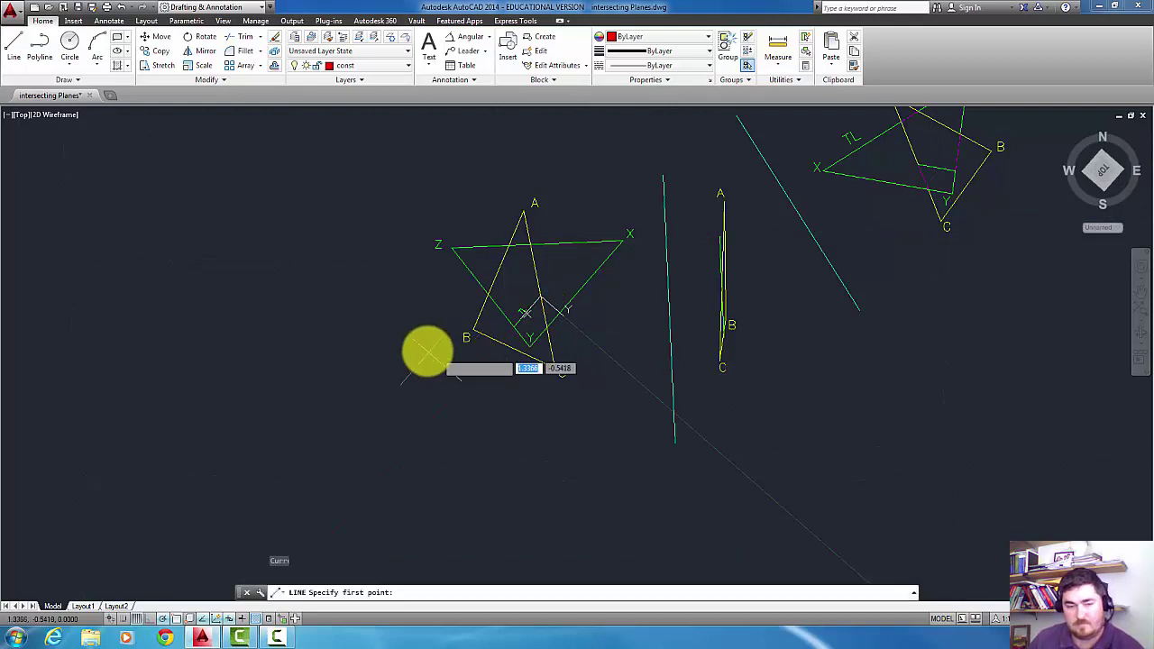
left_click(329, 283)
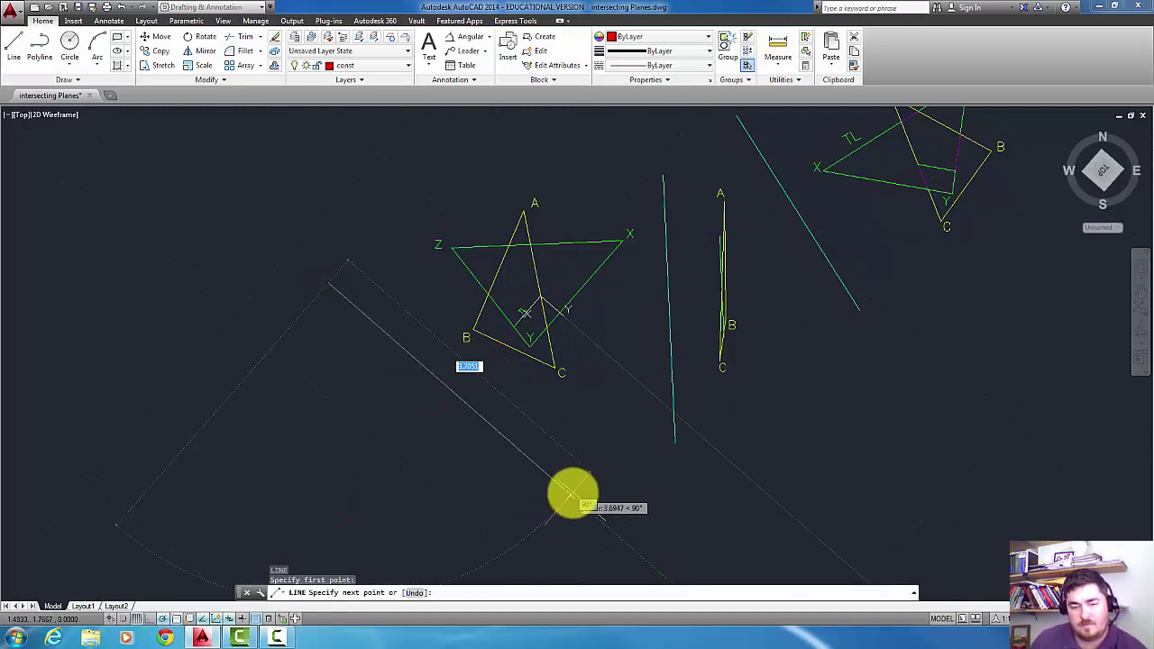
left_click(572, 492)
key("Return")
Change the new line beside plane ABC to layer Folding Lines
left_click(505, 420)
left_click(422, 454)
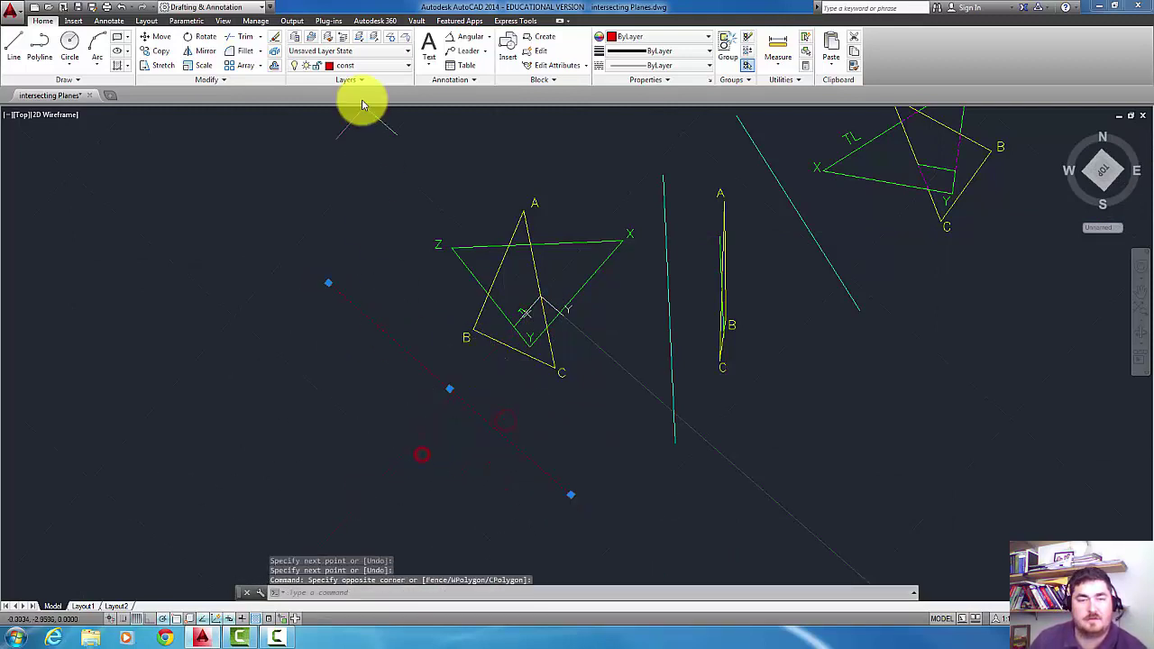
left_click(374, 68)
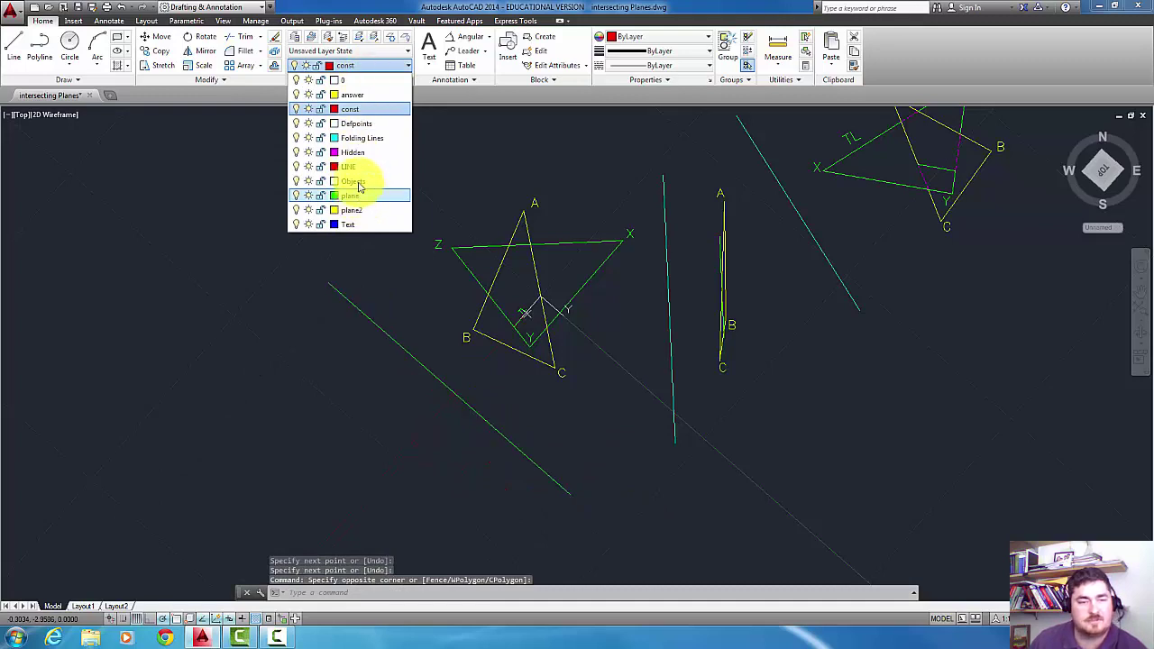
left_click(362, 138)
key("Escape")
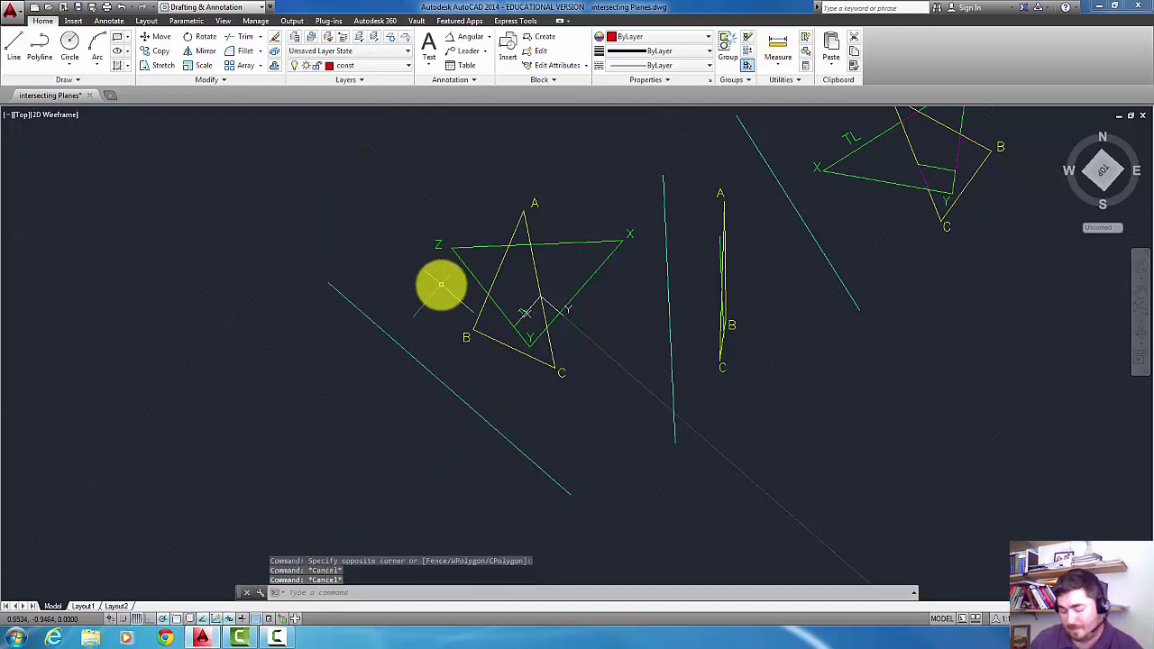
Draw projection lines connecting vertices A and C of the second auxiliary view with the same vertices in the first auxiliary view
type("l")
key("Return")
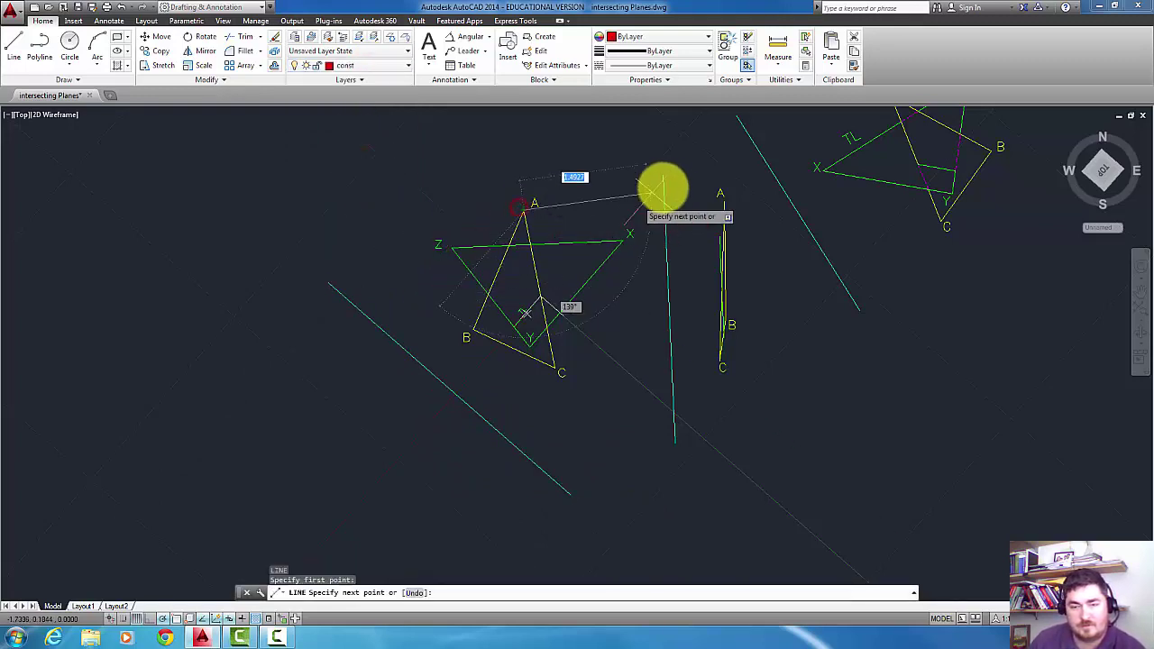
left_click(724, 200)
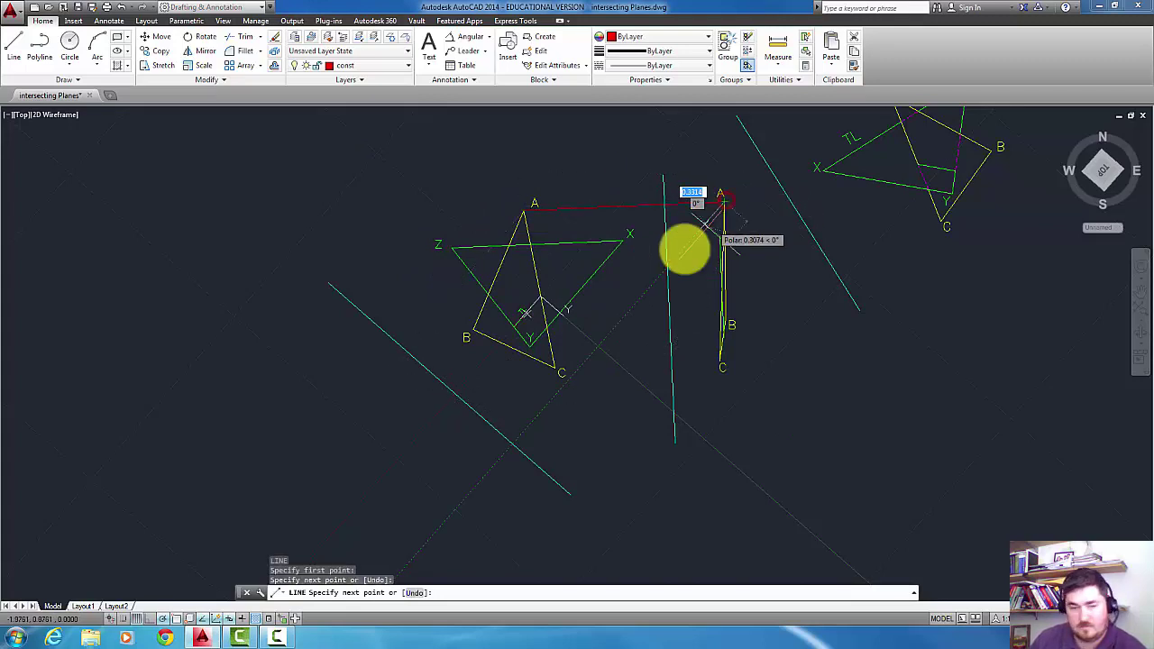
key("Return")
key("Return")
left_click(559, 371)
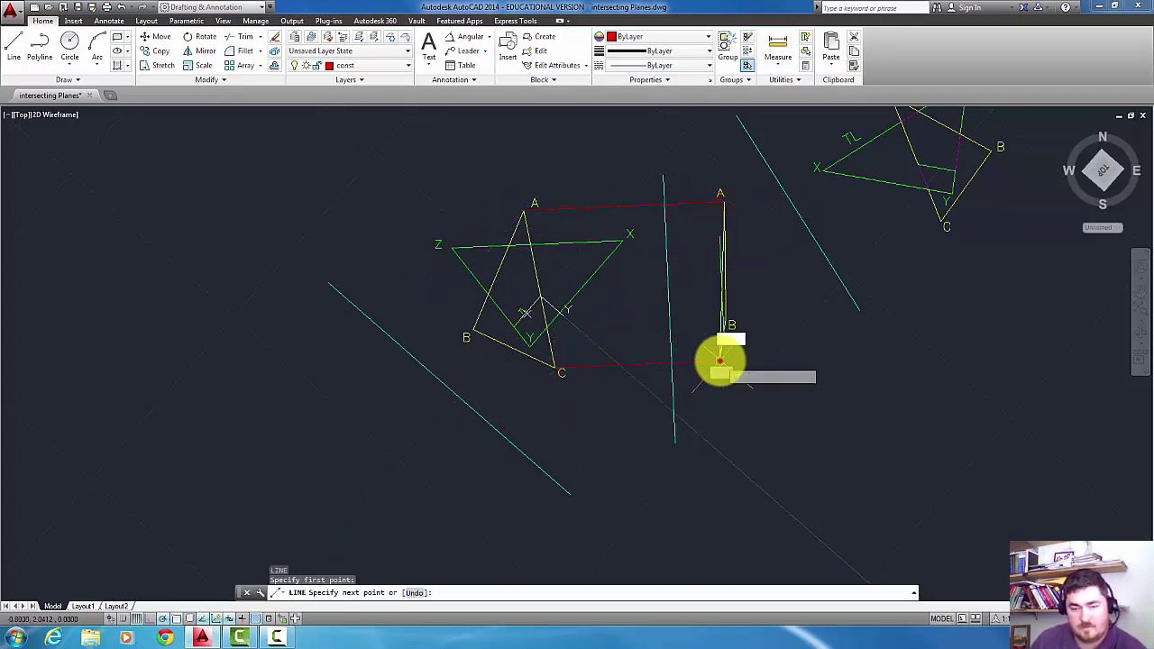
left_click(721, 362)
key("Return")
Draw projection lines from vertices C and A perpendicular to the new folding line
key("Return")
left_click(558, 368)
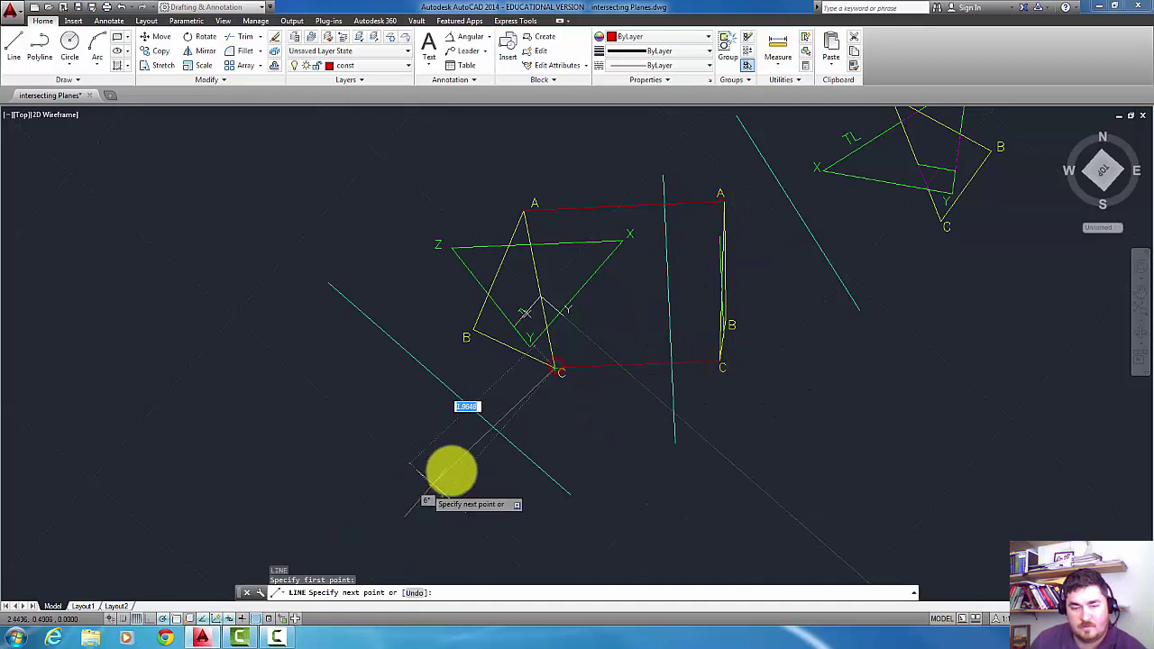
left_click(501, 432)
key("Return")
key("Return")
left_click(523, 212)
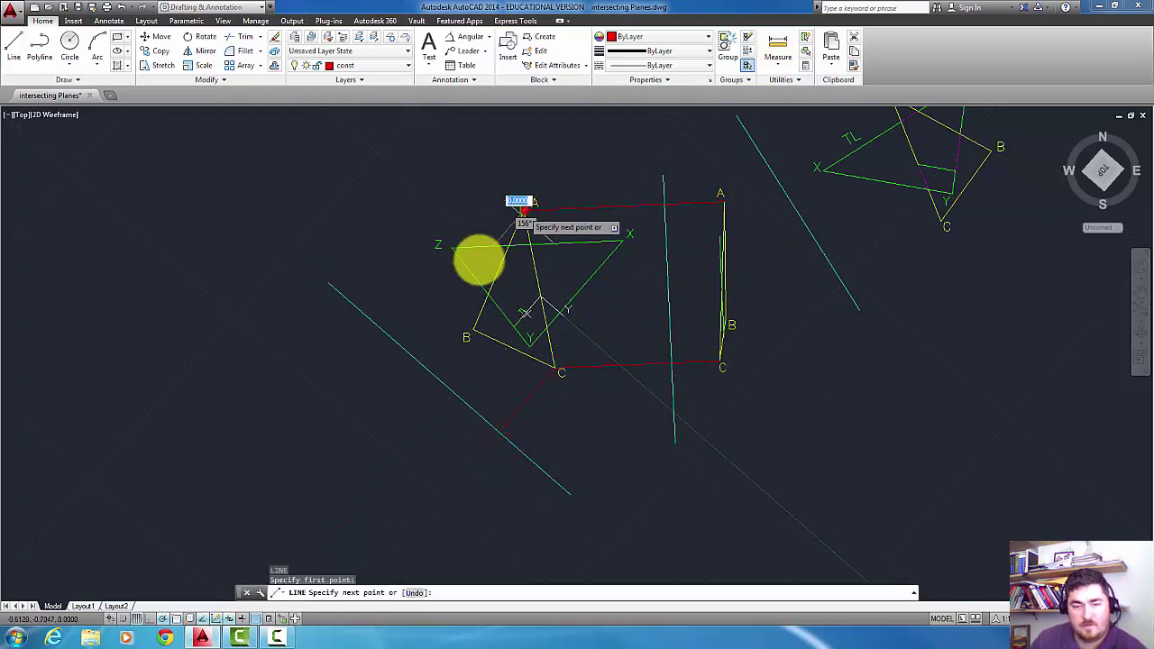
left_click(403, 346)
key("Return")
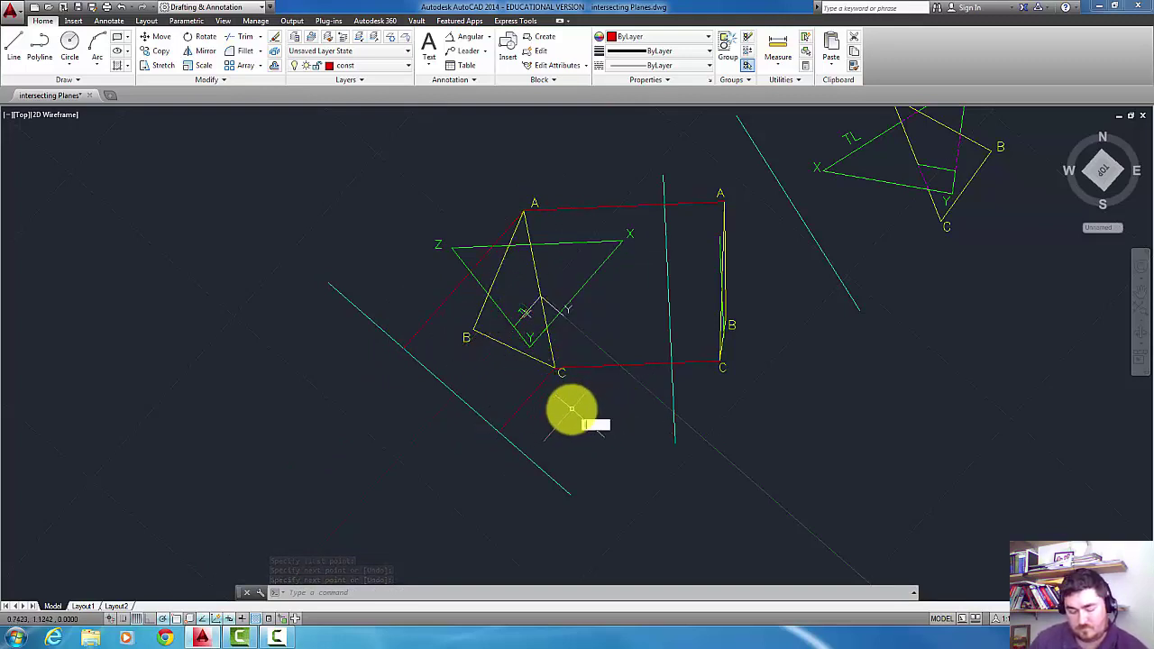
Lengthen vertex A's new projection line by a delta picked from the previous folding line to A in the first auxiliary view
type("len")
key("Return")
type("de")
key("Return")
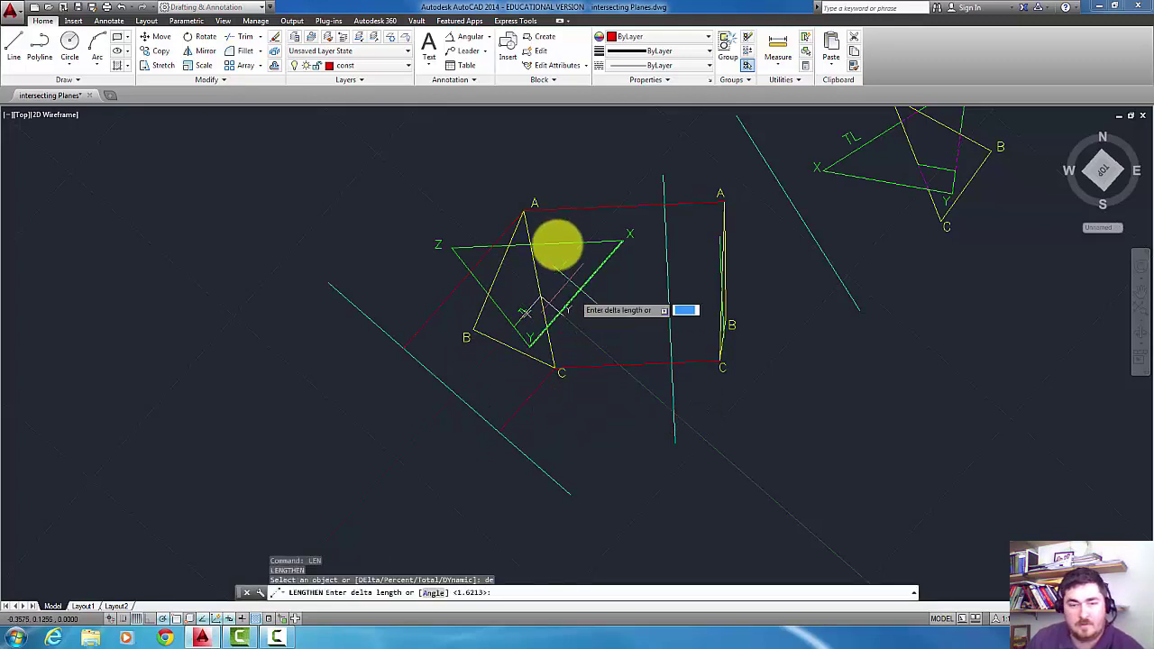
left_click(666, 205)
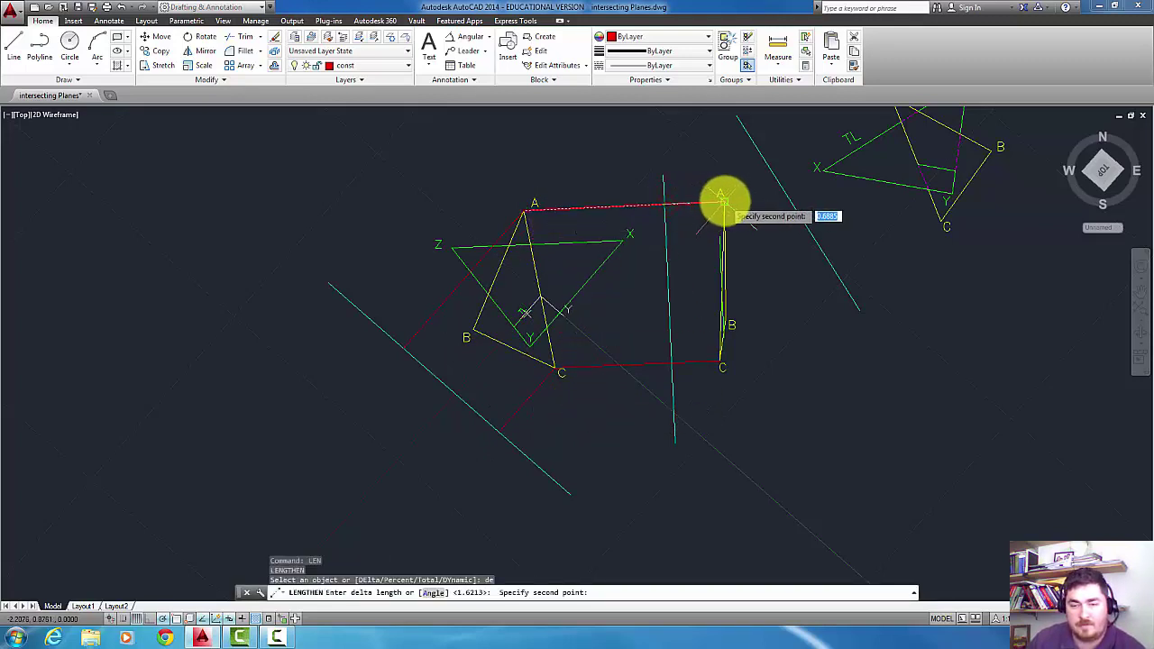
left_click(722, 200)
left_click(414, 332)
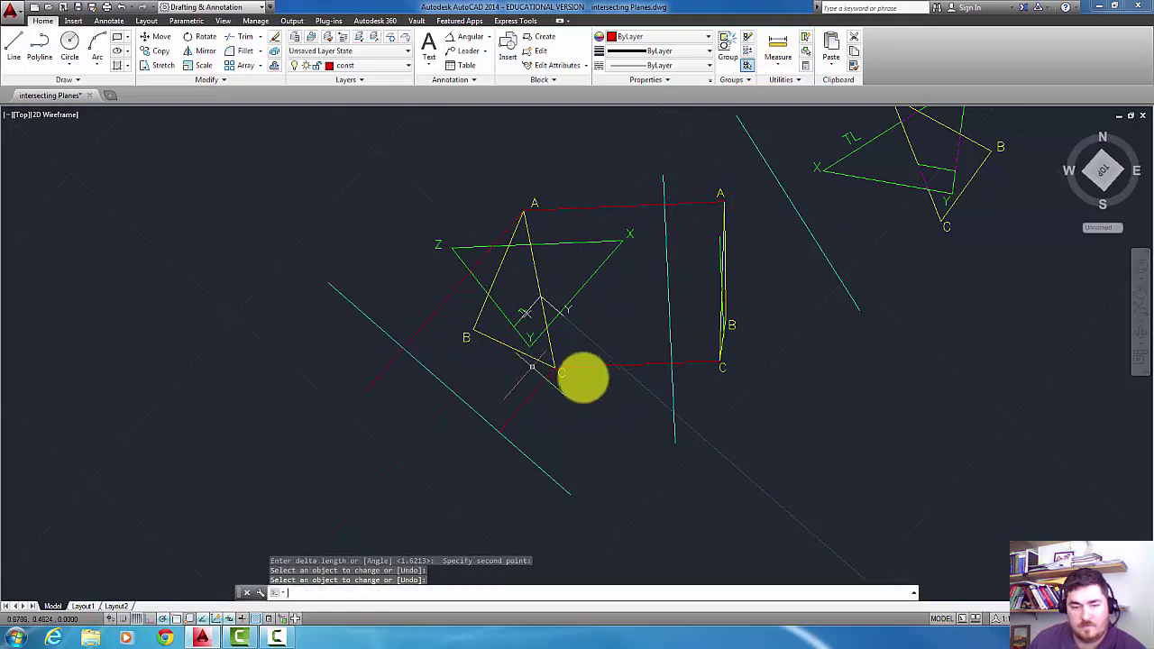
key("Return")
Lengthen vertex C's new projection line by a delta picked from the previous folding line to C in the first auxiliary view
key("Return")
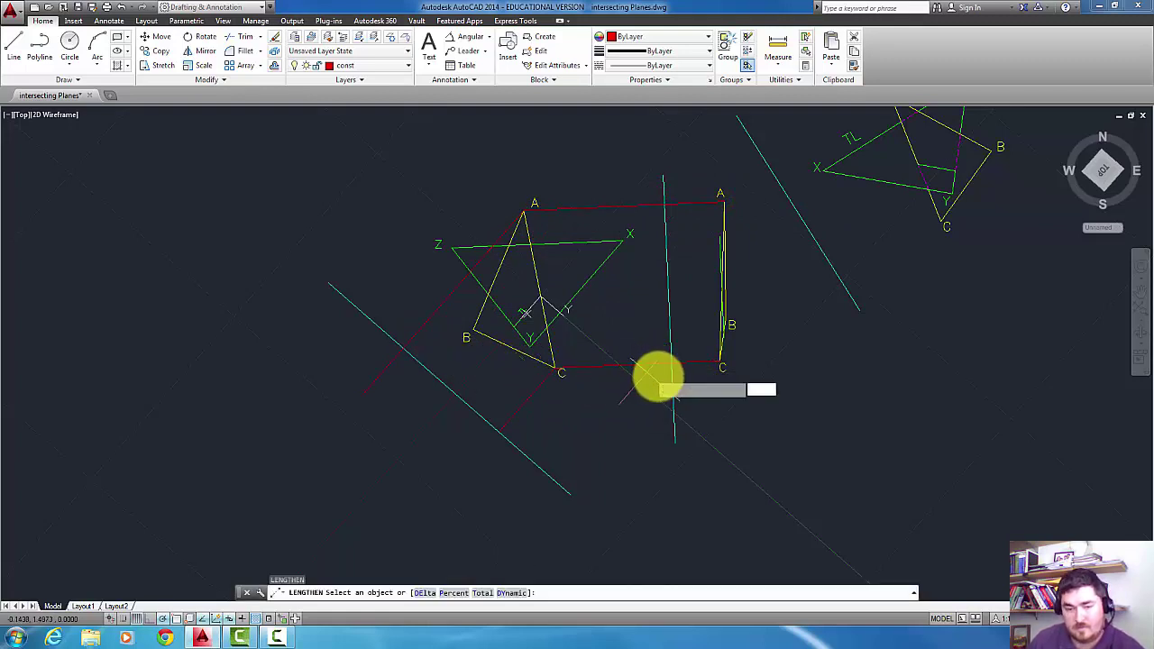
type("de")
key("Return")
left_click(666, 366)
left_click(717, 363)
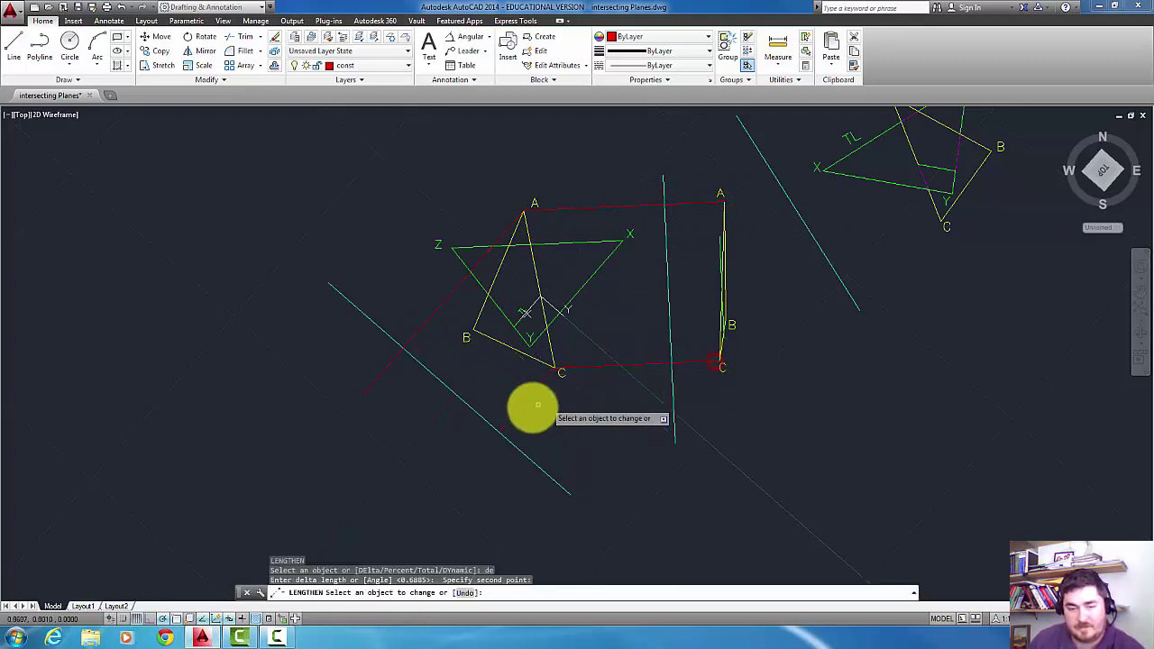
key("Escape")
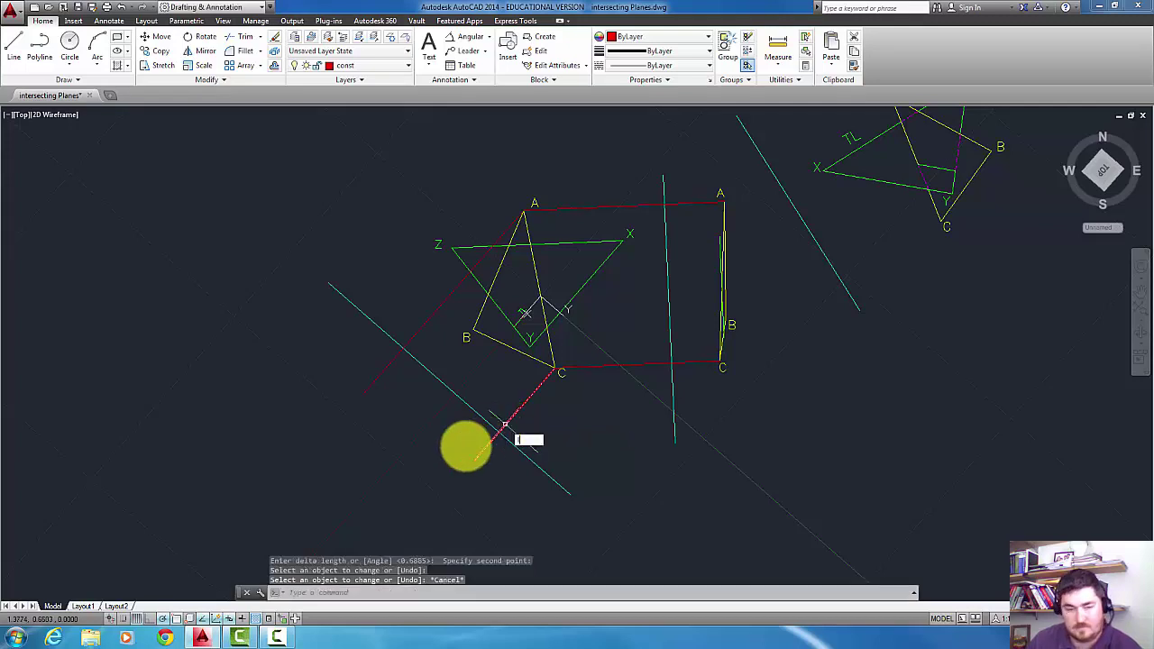
Draw the edge view of plane ABC as a line joining the ends of the lengthened A and C projection lines
type("l")
key("Return")
left_click(475, 457)
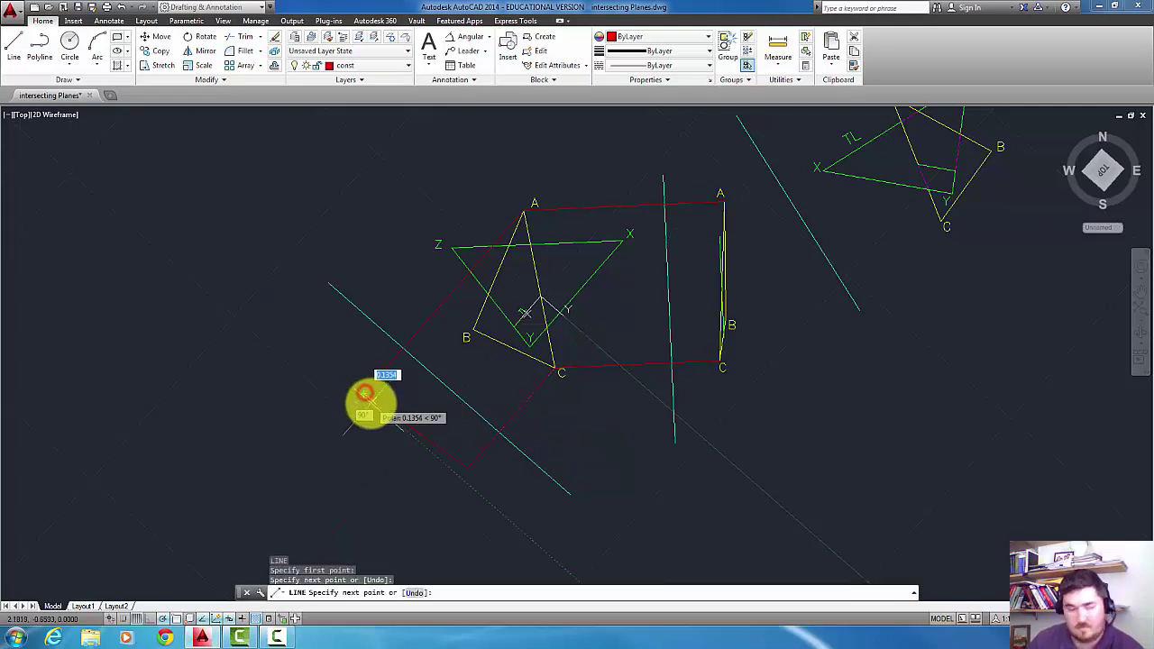
key("Return")
Change the edge-view line to layer plane2 and erase the A and C projection lines crossing the new folding line
left_click(405, 418)
left_click(386, 429)
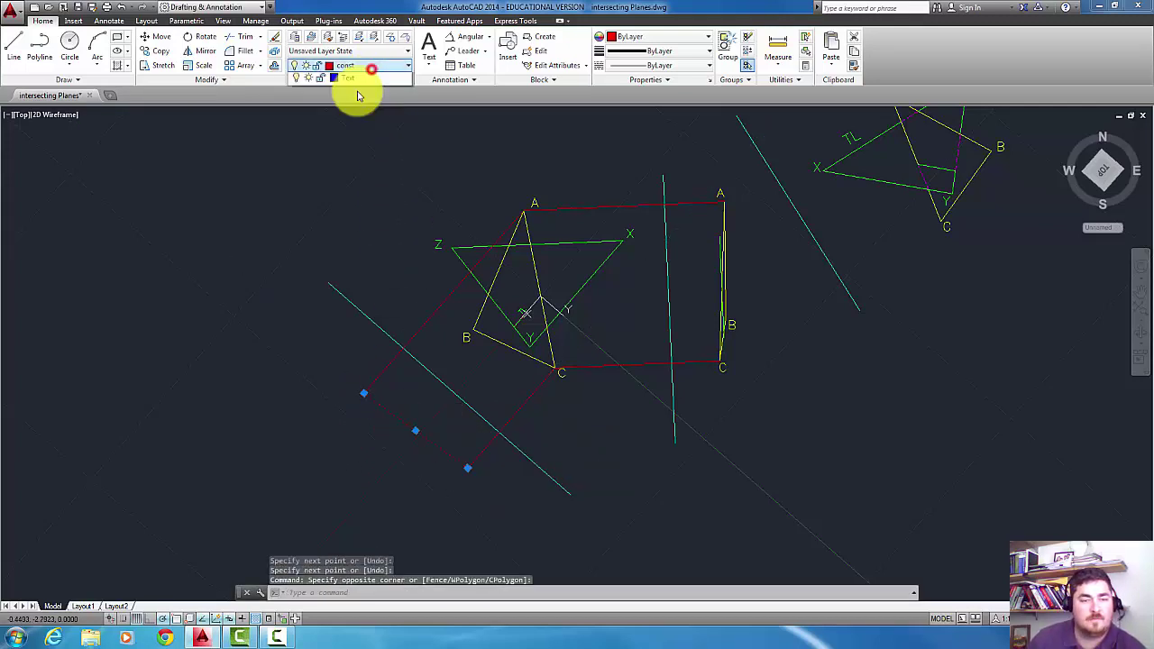
key("Escape")
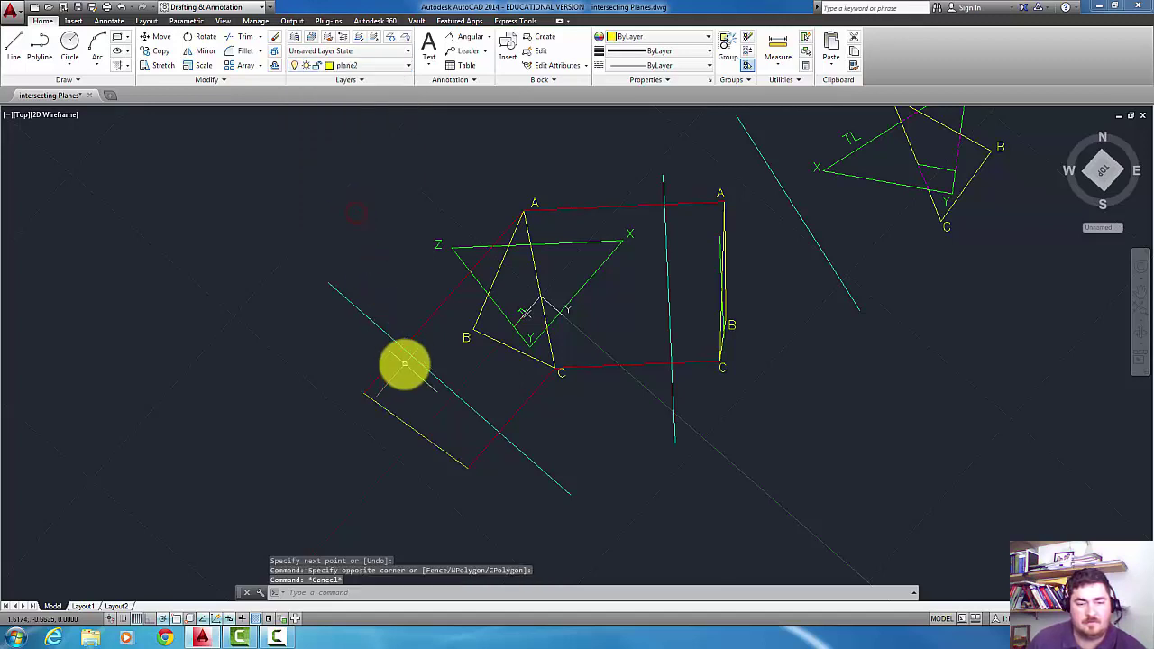
left_click(421, 330)
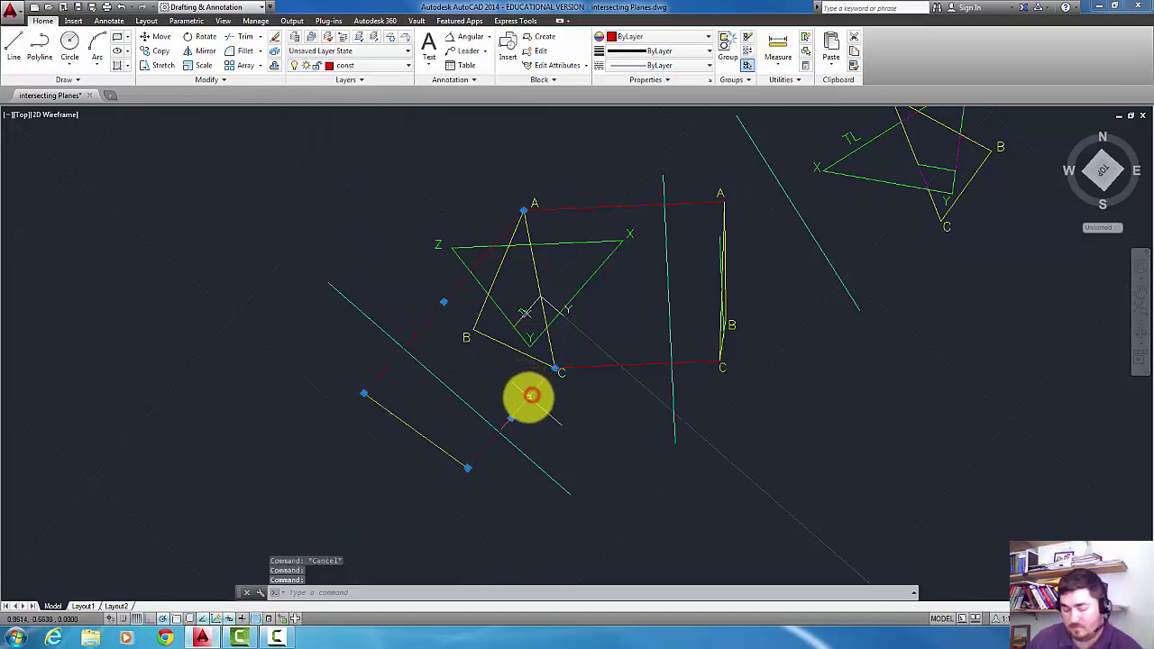
Try to project vertex X onto the new folding line with a line passing by vertex Y
type("l")
key("Return")
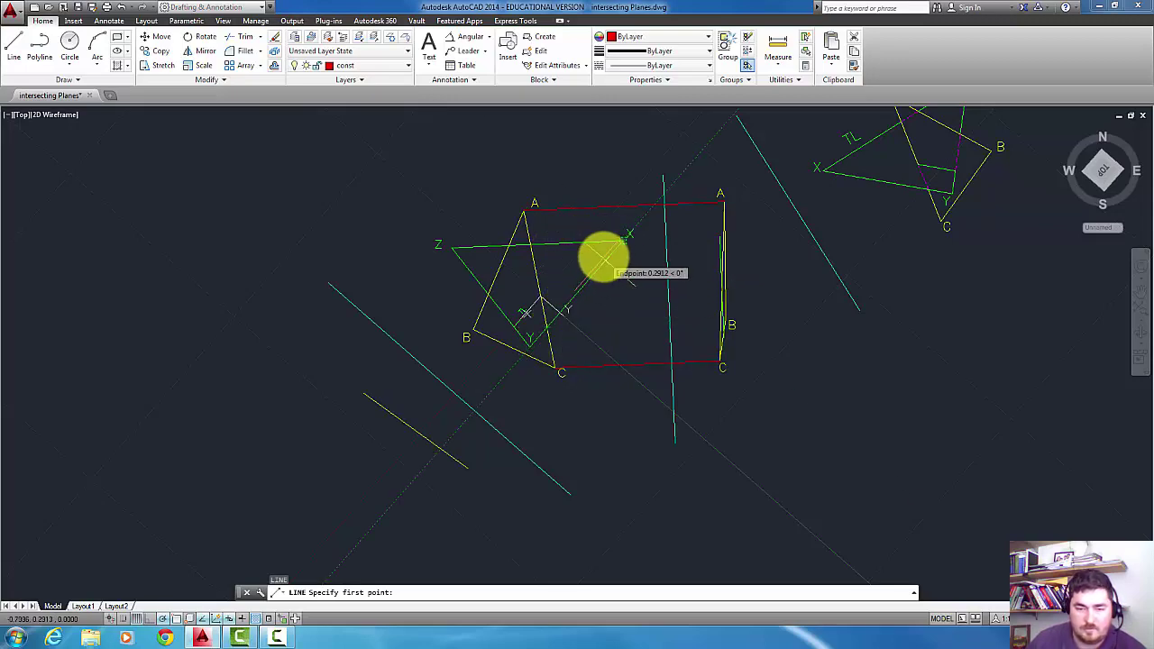
scroll(574, 309, "up", 2)
scroll(573, 312, "up", 4)
scroll(459, 394, "down", 2)
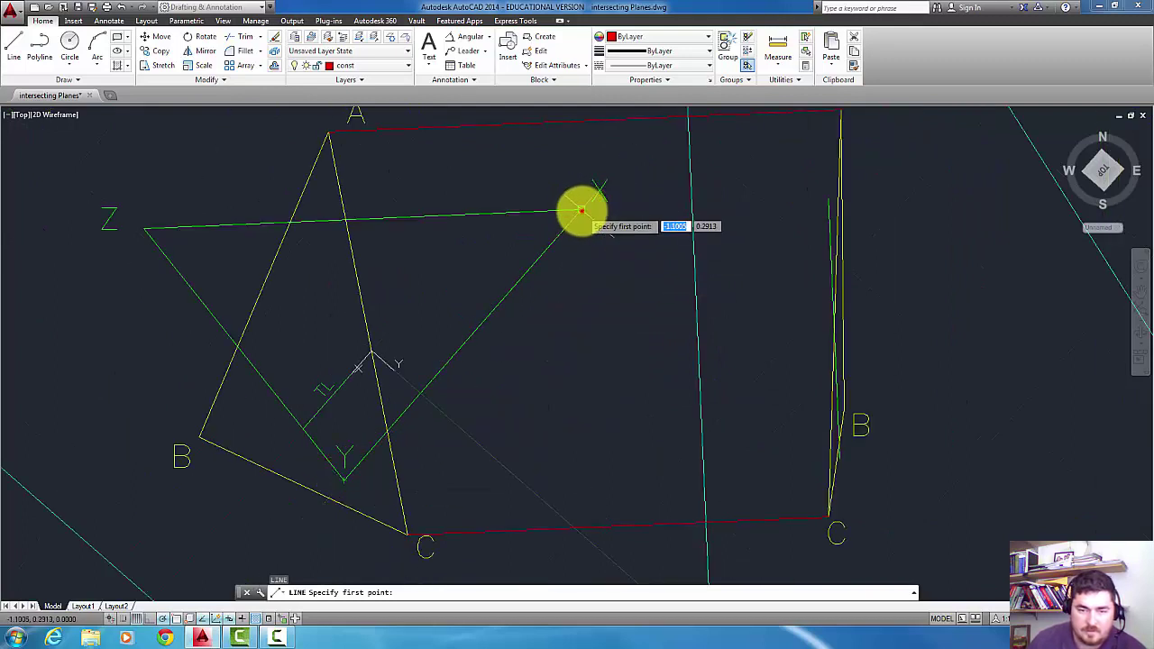
left_click(582, 211)
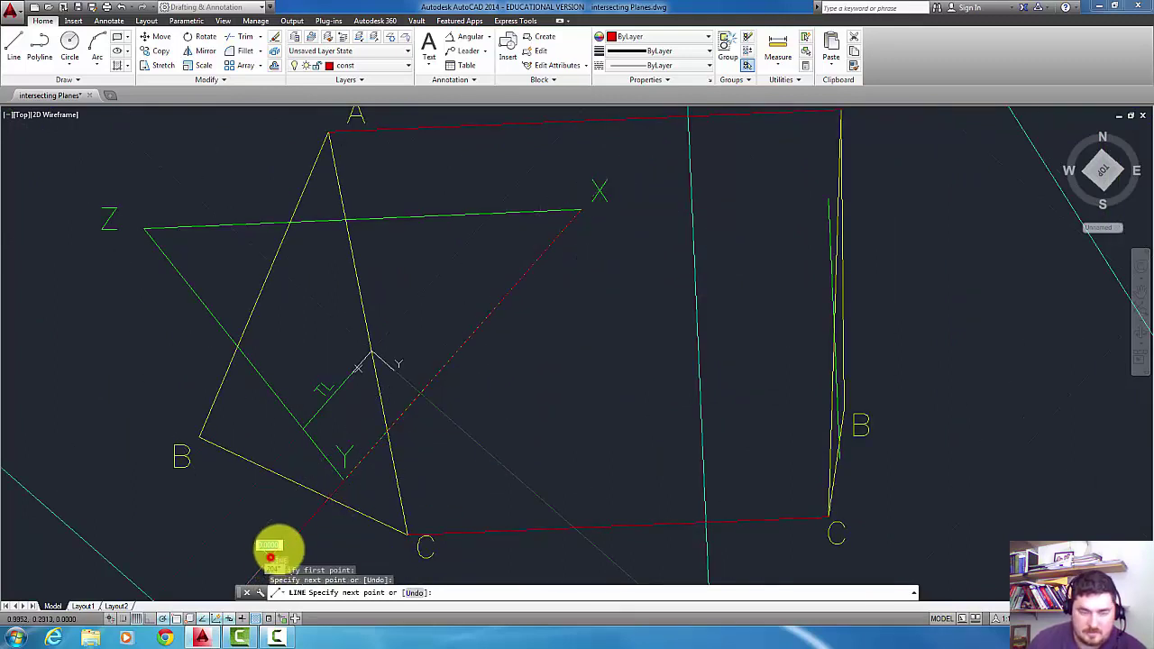
left_click(270, 557)
key("Return")
scroll(342, 473, "up", 5)
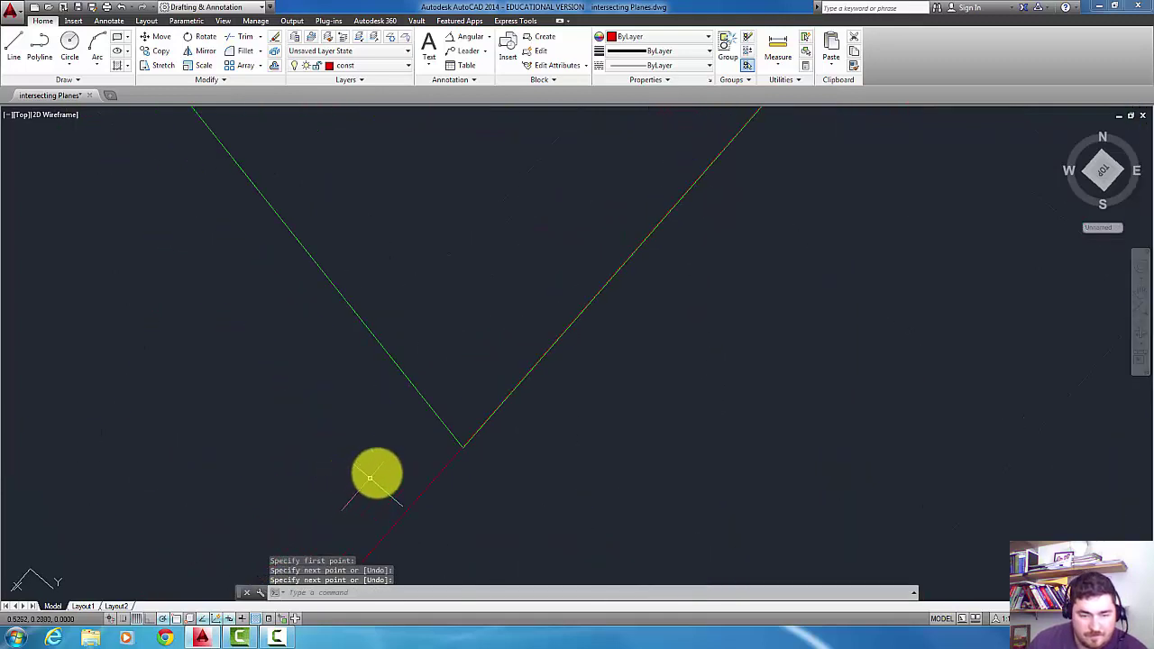
scroll(469, 471, "up", 6)
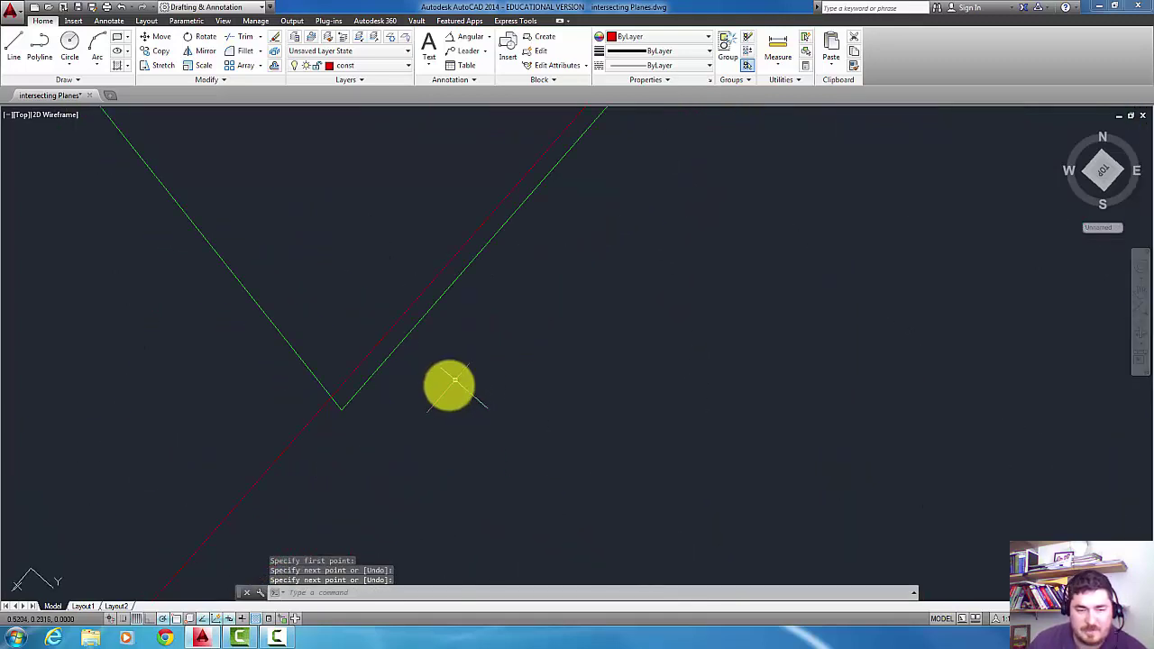
left_click(315, 414)
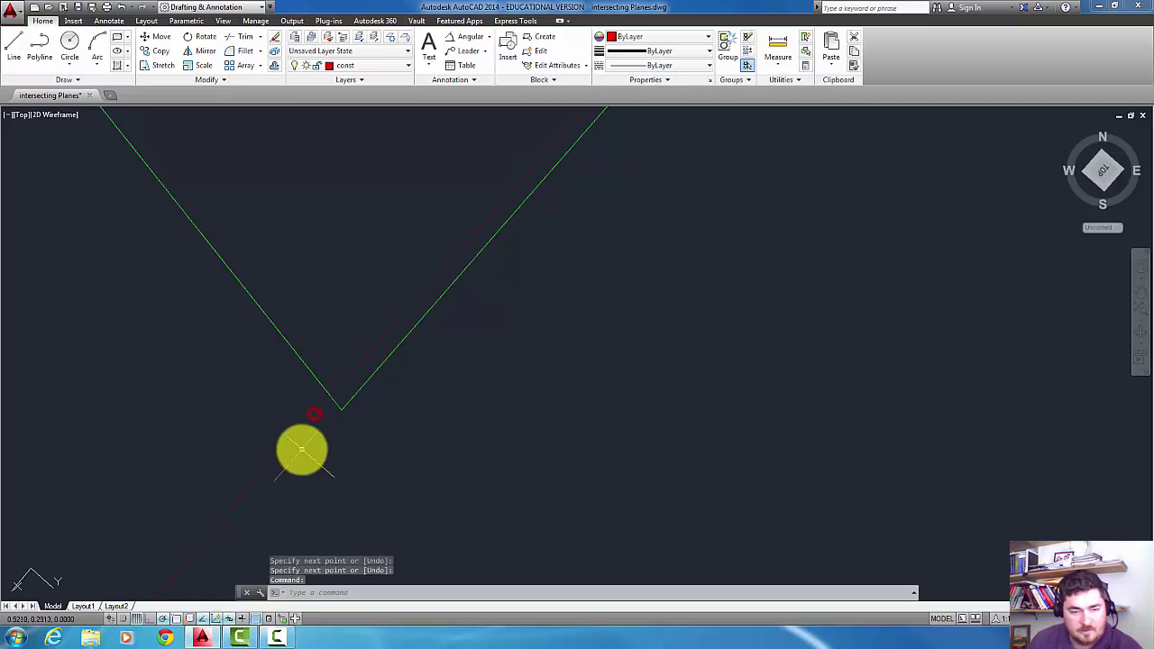
Draw a projection line from vertex Y perpendicular to the new folding line
type("l")
key("Return")
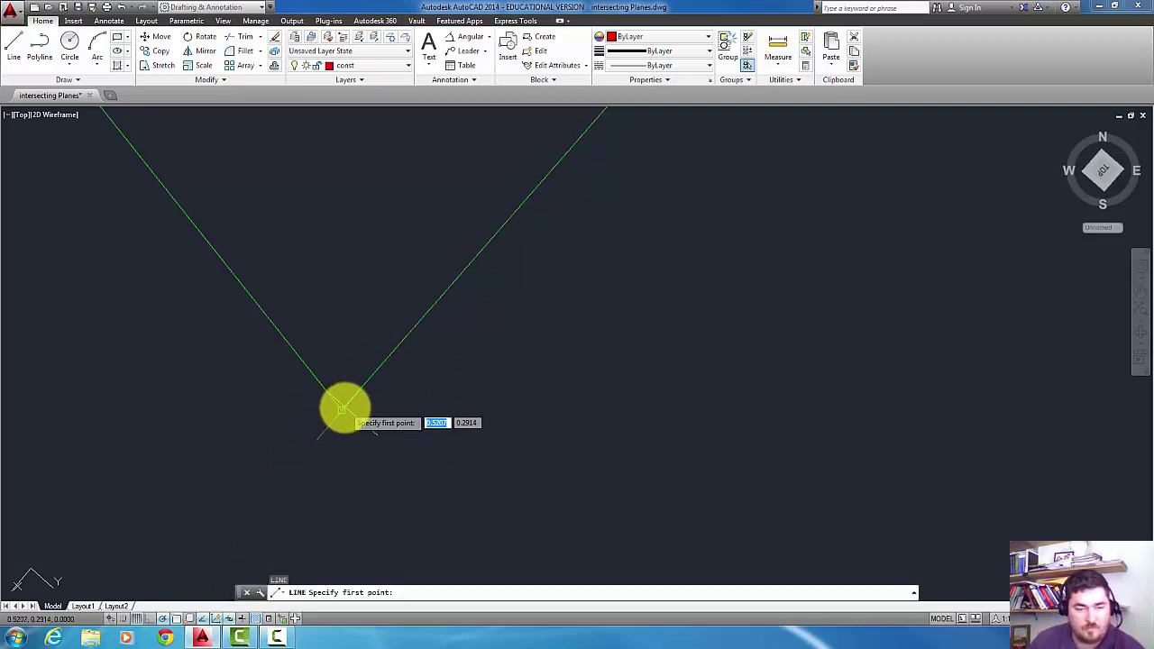
left_click(342, 408)
scroll(396, 465, "down", 2)
scroll(424, 464, "down", 5)
middle_click_drag(454, 464, 495, 369)
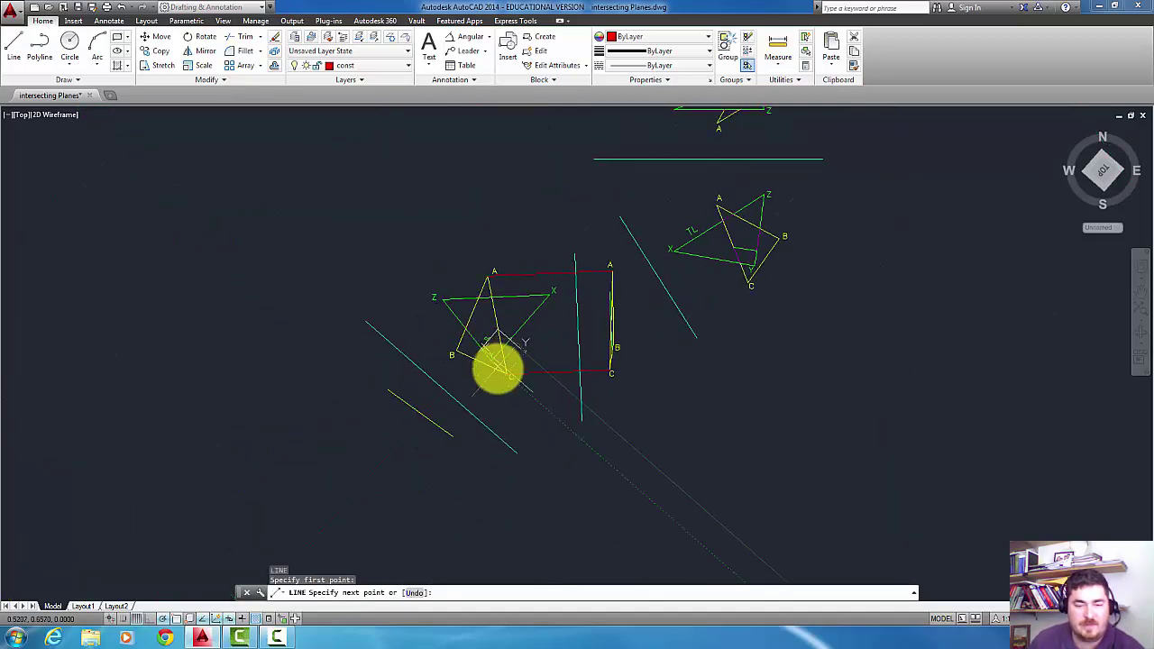
left_click(455, 402)
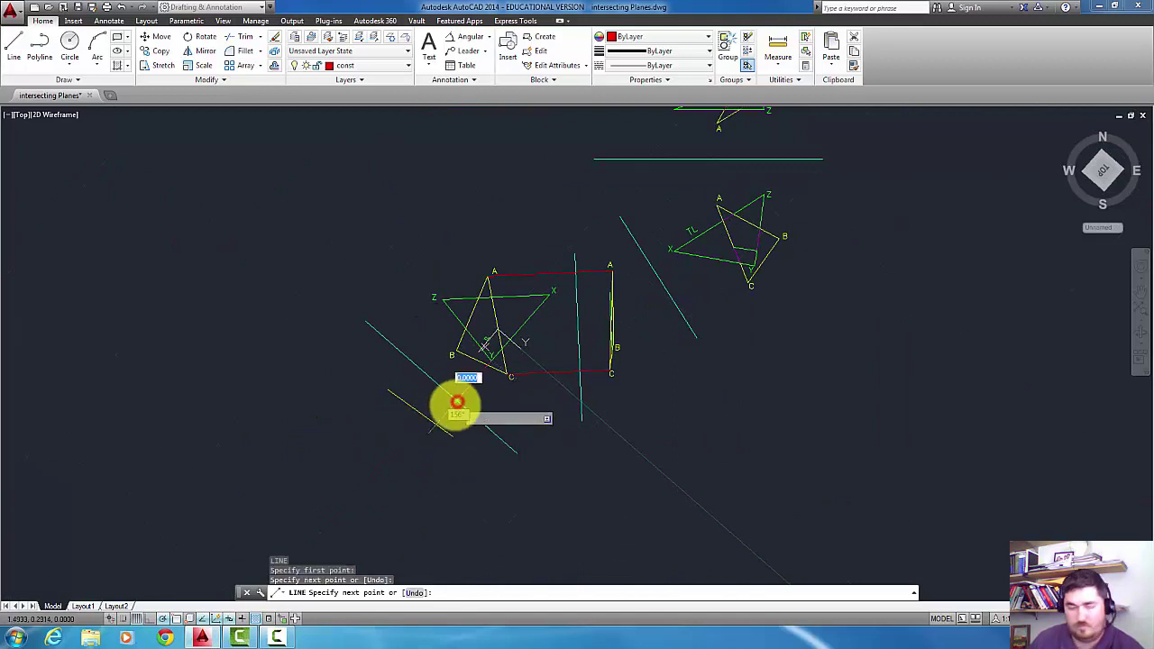
key("Return")
scroll(428, 318, "up", 3)
Draw a projection line from vertex Z perpendicular to the new folding line
key("Return")
left_click(463, 272)
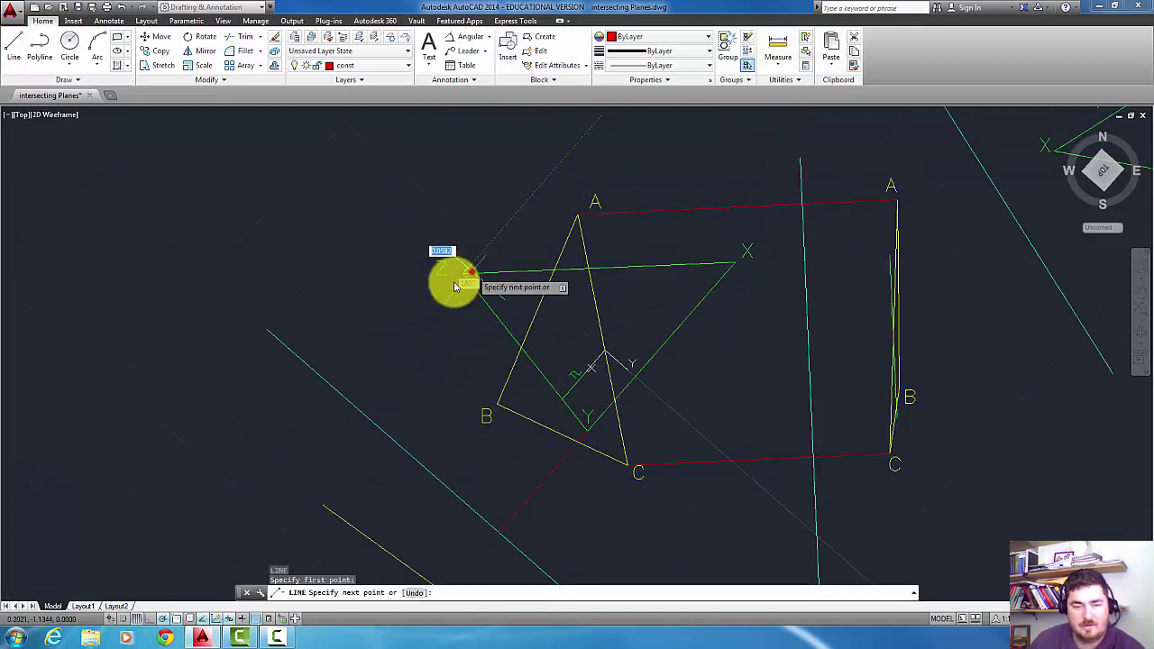
left_click(352, 394)
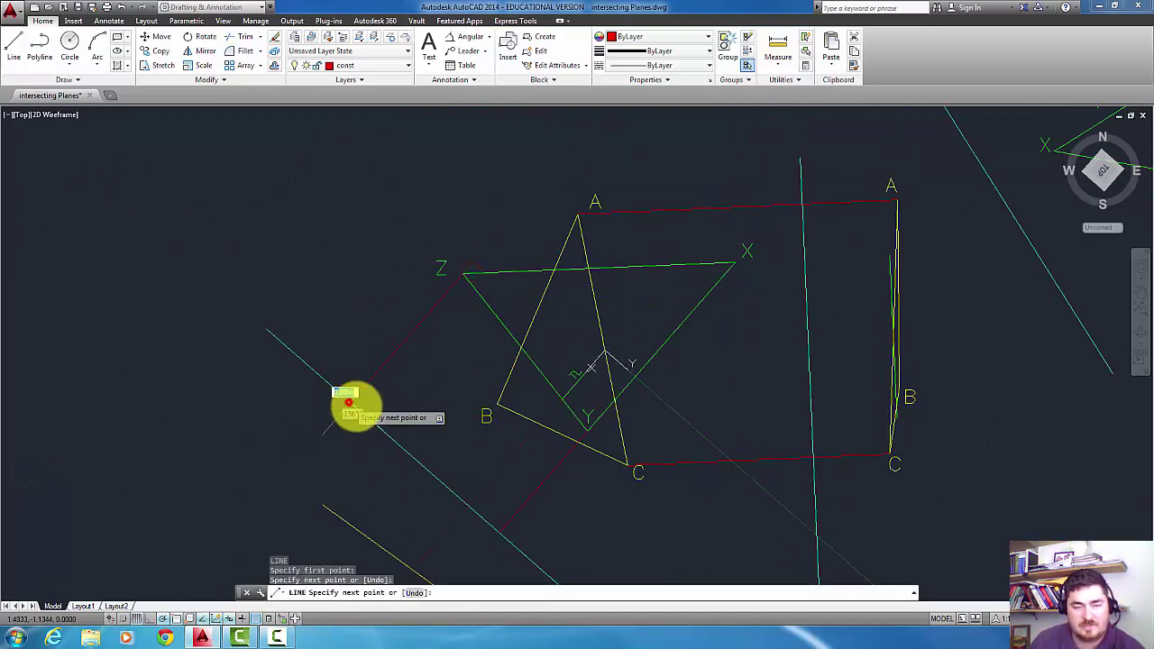
key("Return")
middle_click_drag(546, 456, 513, 303)
key("Escape")
middle_click_drag(533, 356, 457, 472)
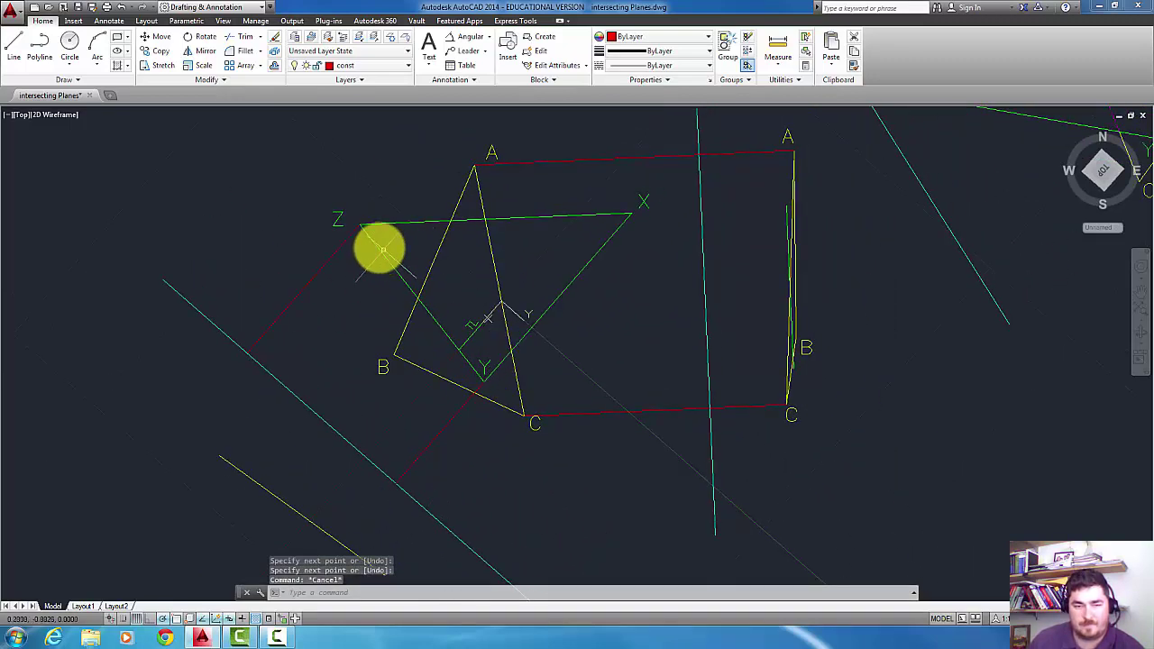
type("l")
key("Return")
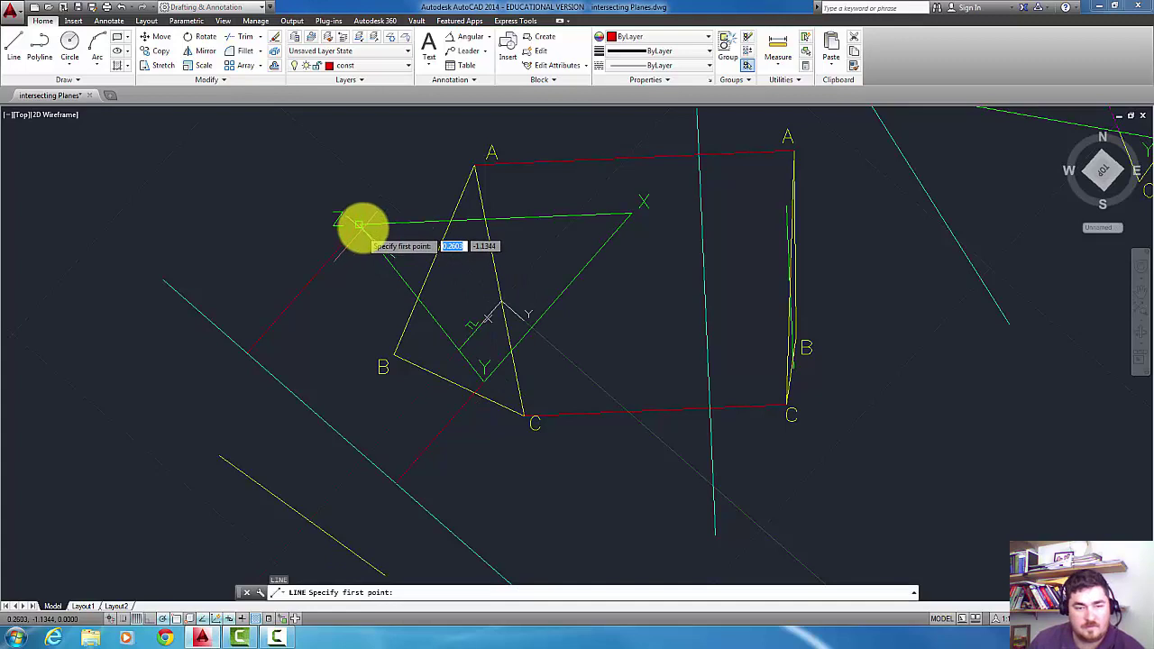
left_click(361, 225)
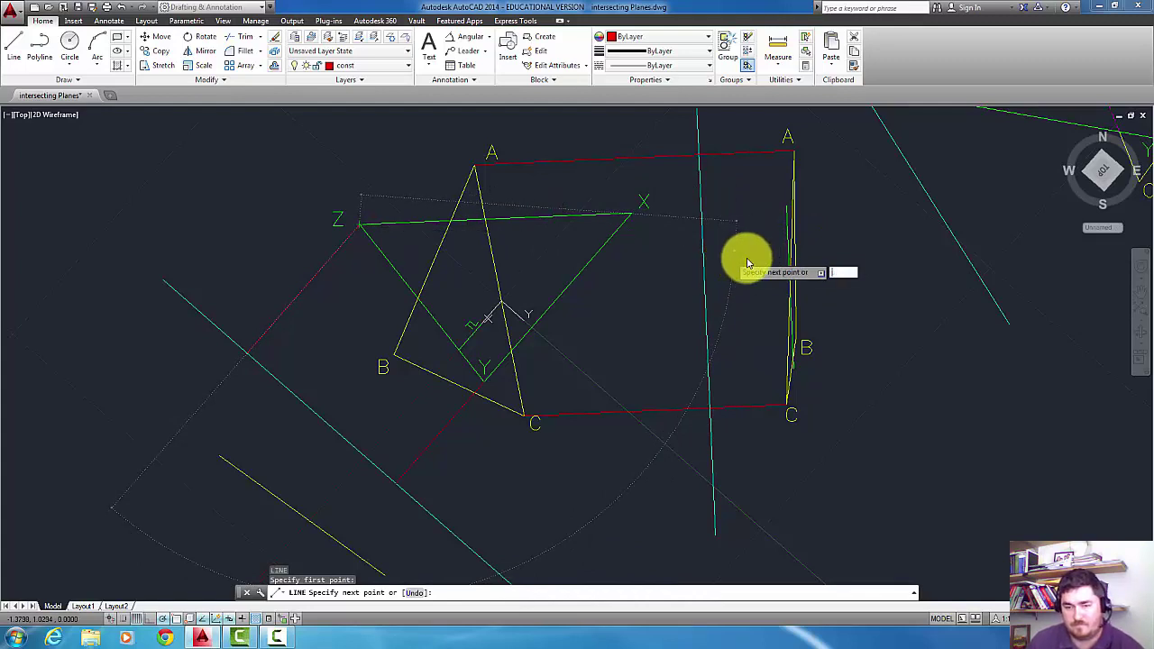
key("Escape")
Draw projection lines from vertices Z and Y to their matching points on plane XYZ in the adjacent view
key("Return")
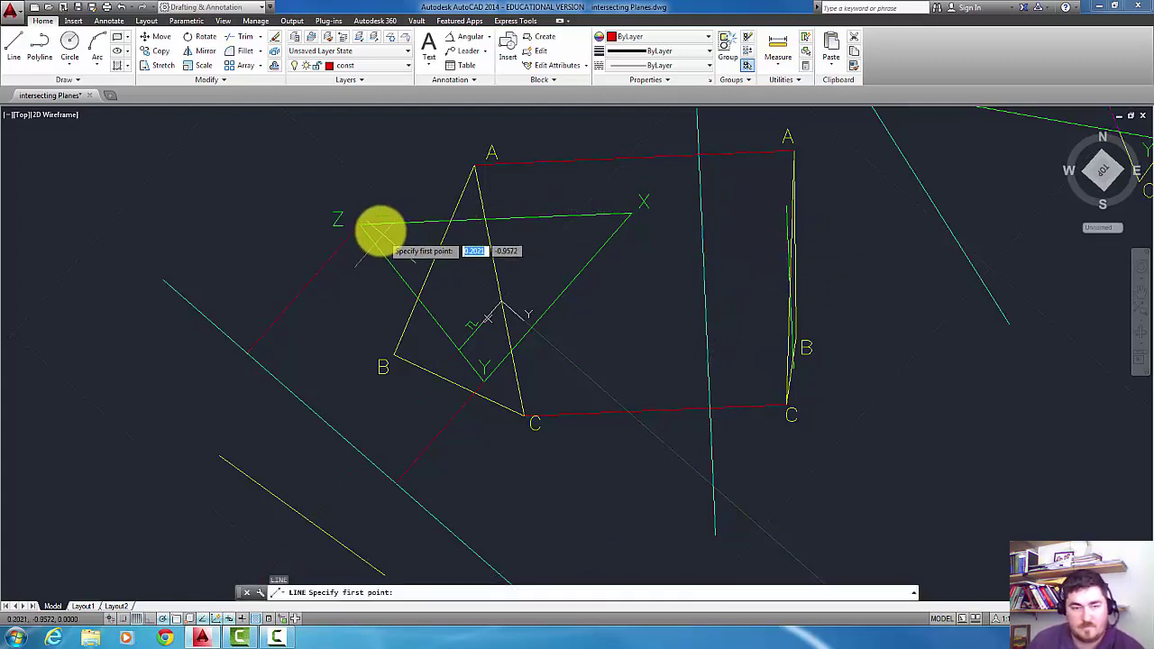
left_click(363, 225)
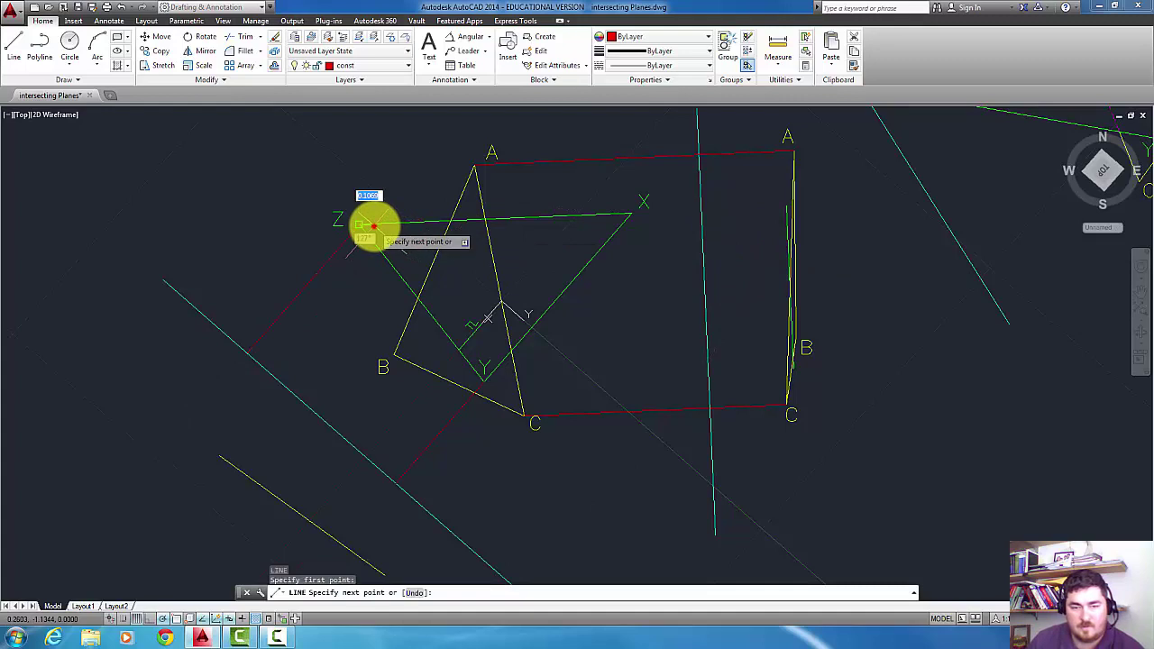
left_click(786, 207)
key("Return")
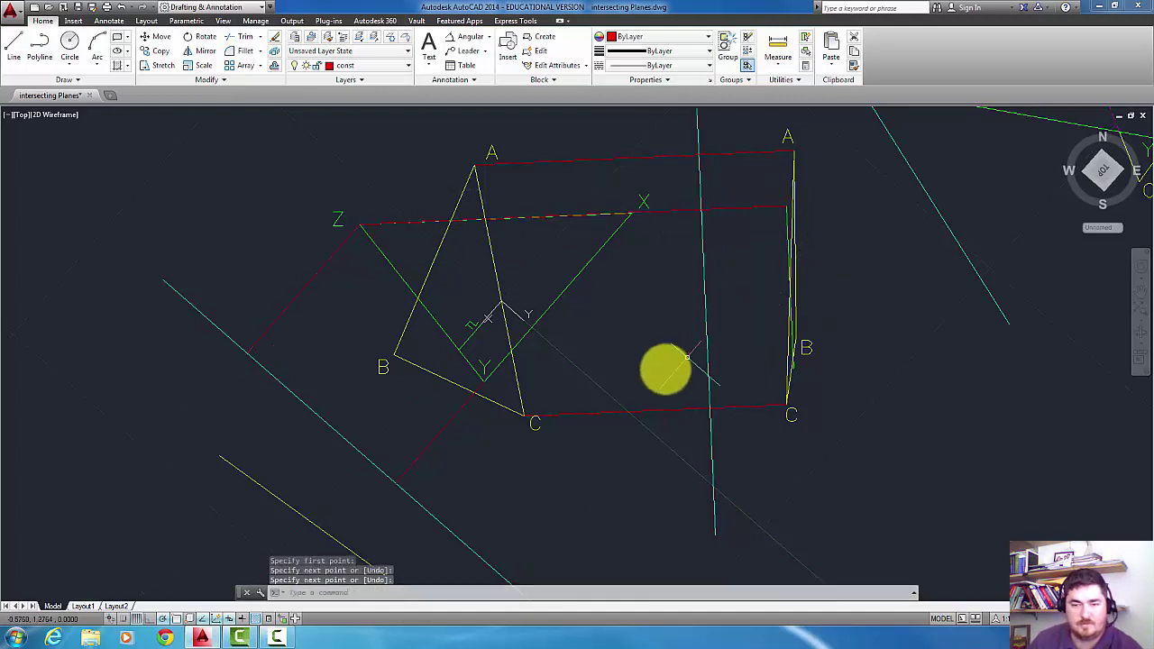
key("Return")
left_click(484, 379)
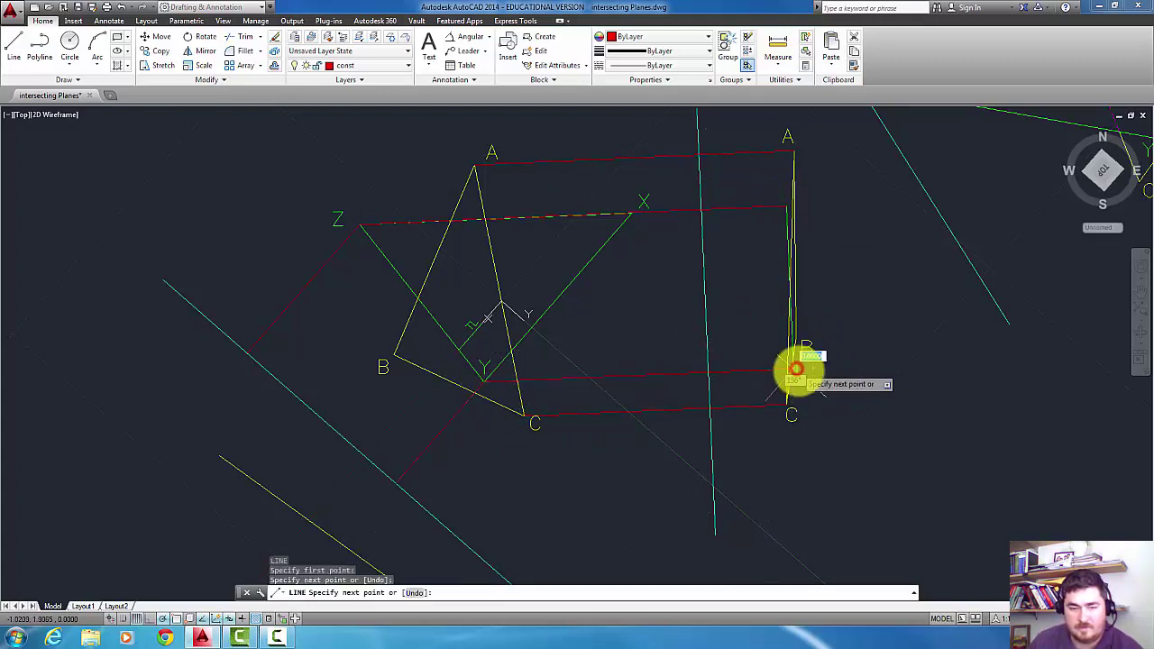
key("Return")
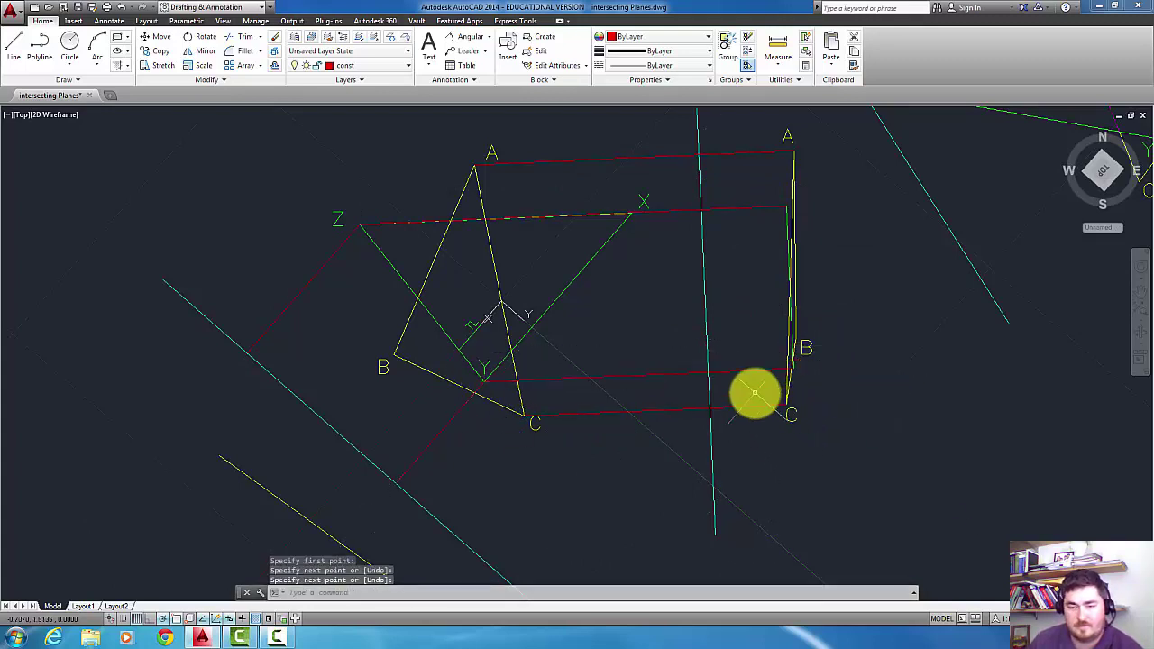
Erase the projection lines joining vertices A and C to the adjacent view
left_click(754, 395)
left_click(745, 430)
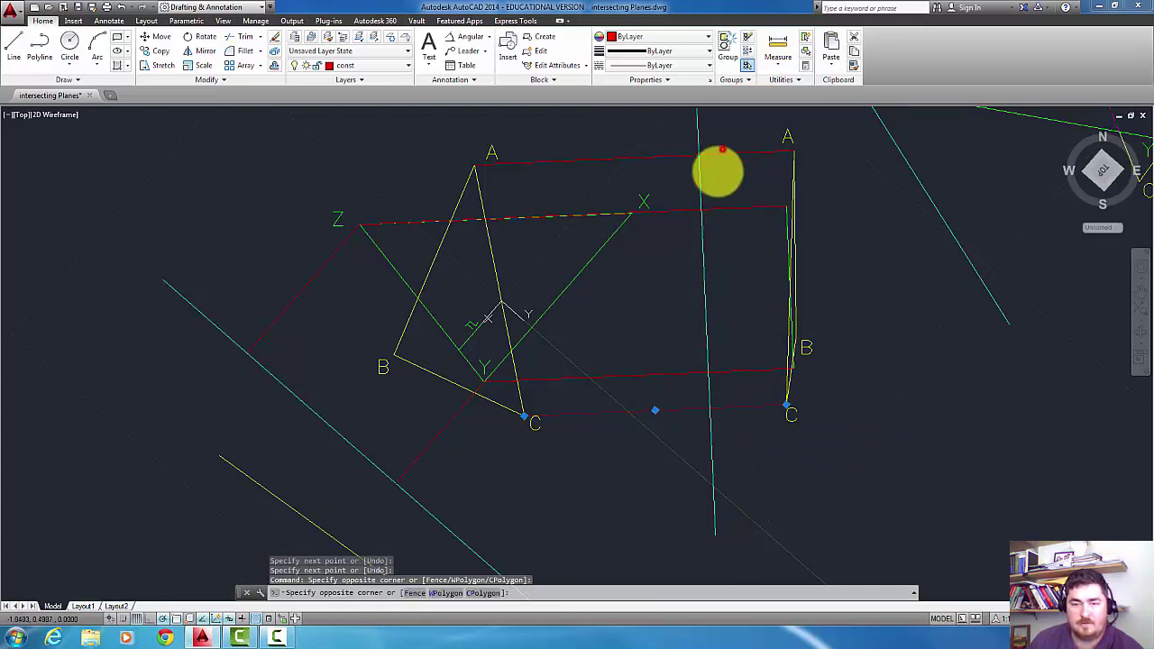
left_click(718, 172)
key("Delete")
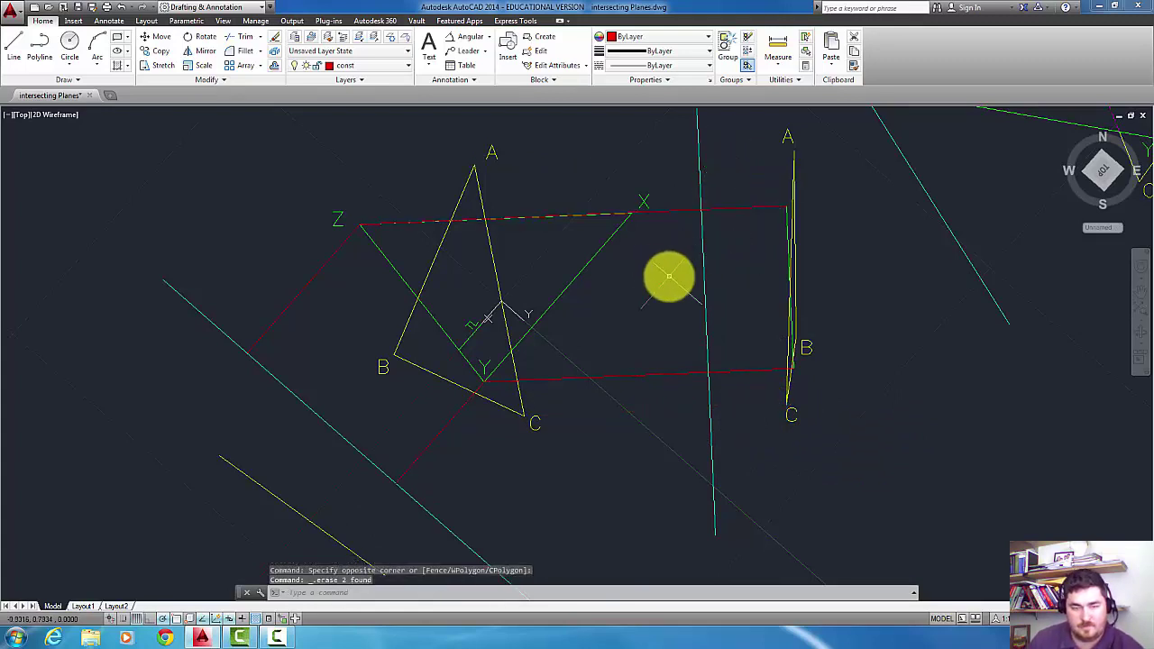
Lengthen Z's projection line past the new folding line by a delta equal to Z's distance from the adjacent folding line
type("n")
key("Return")
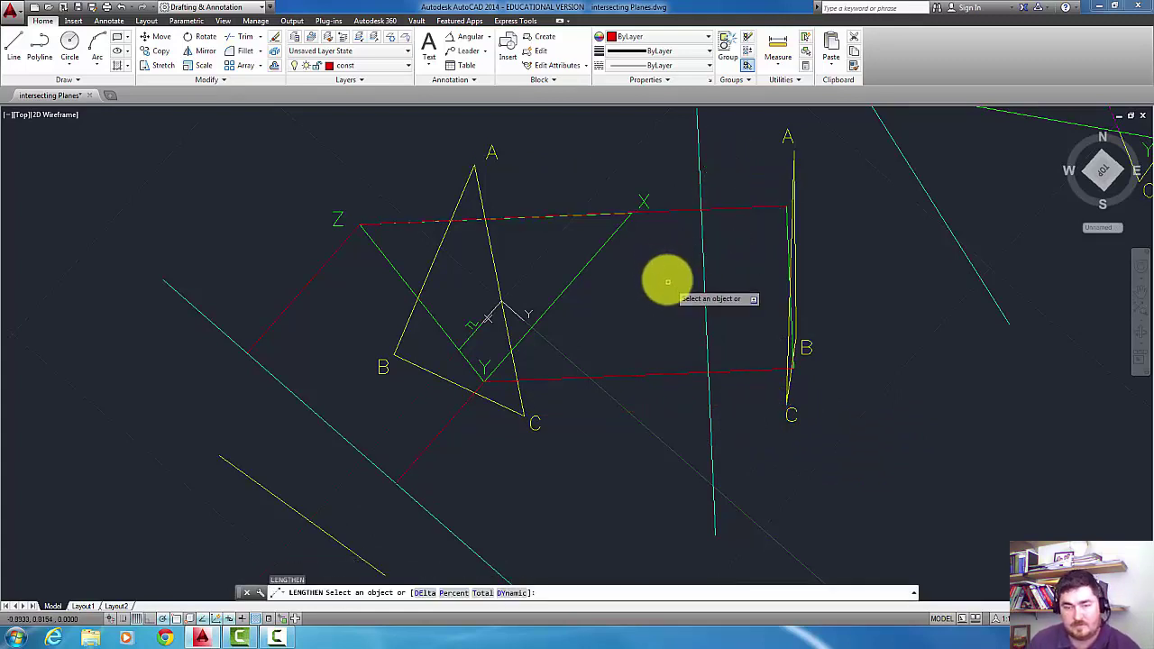
key("Return")
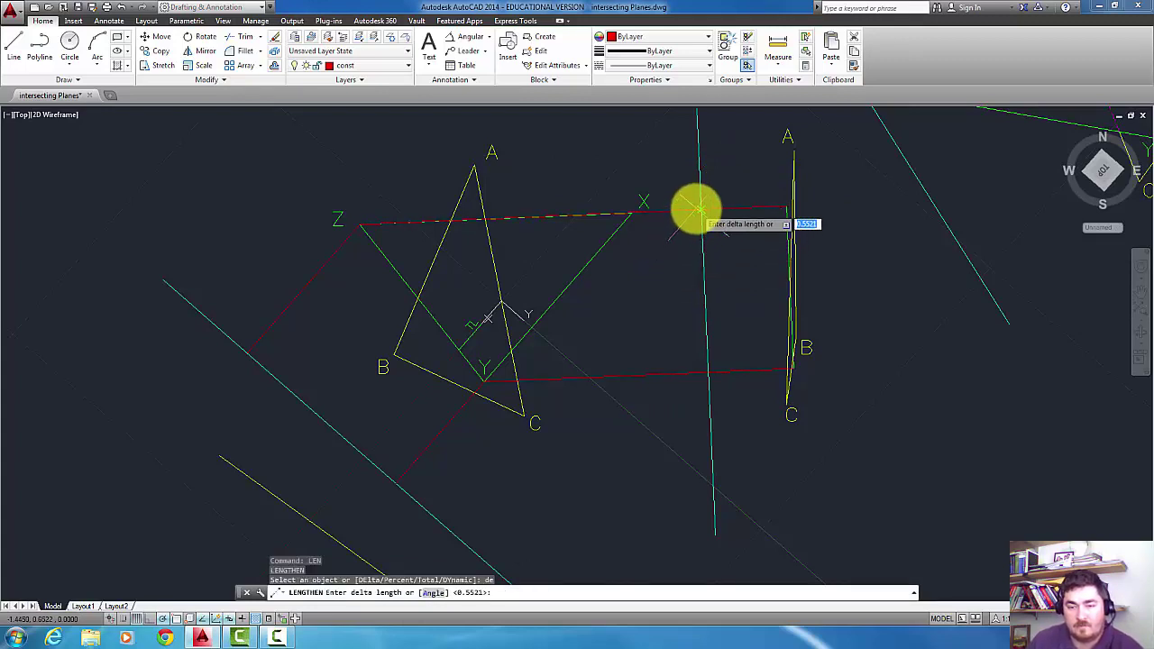
left_click(783, 207)
left_click(785, 206)
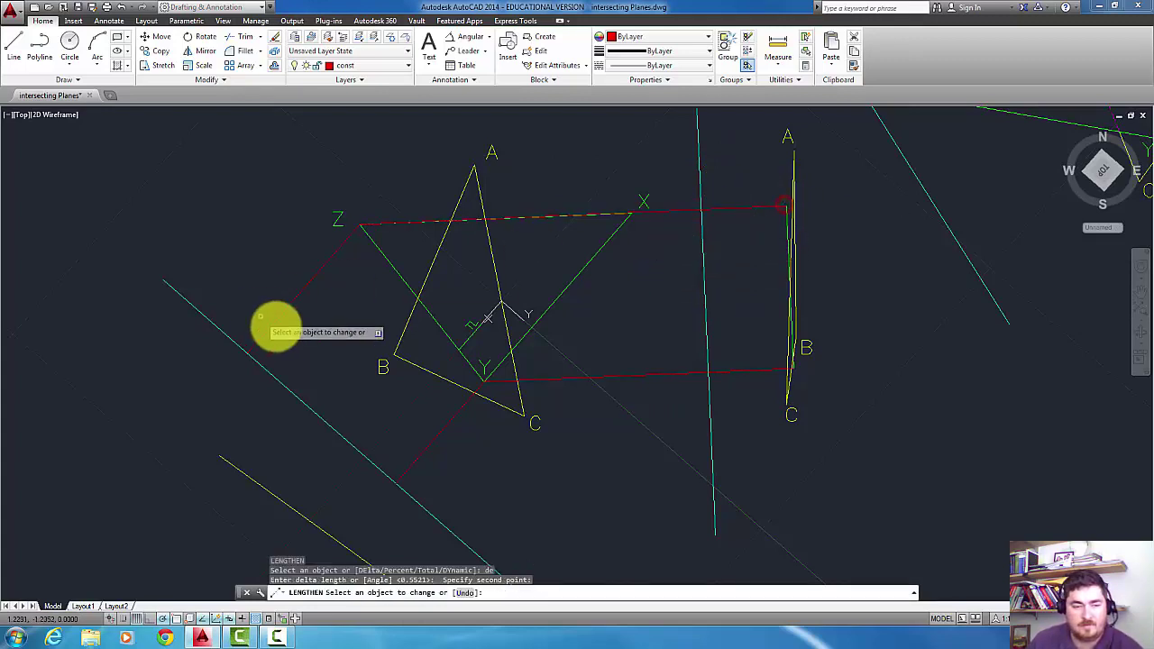
left_click(267, 333)
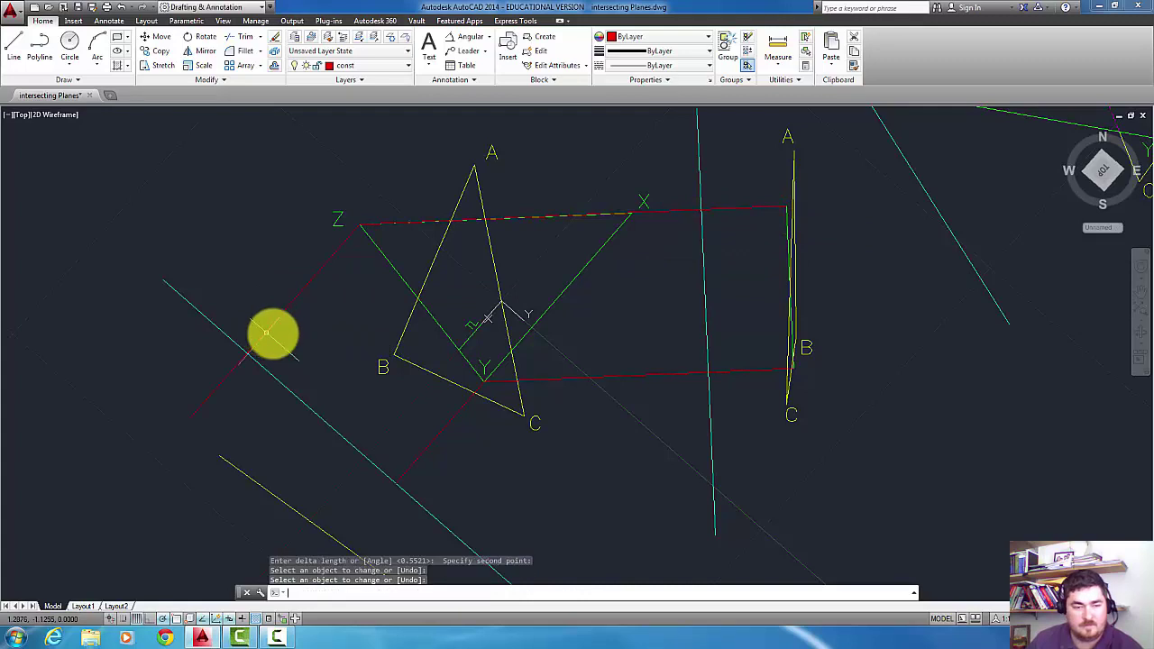
key("Return")
Lengthen Y's projection line past the new folding line by a delta equal to Y's distance from the adjacent folding line
key("Return")
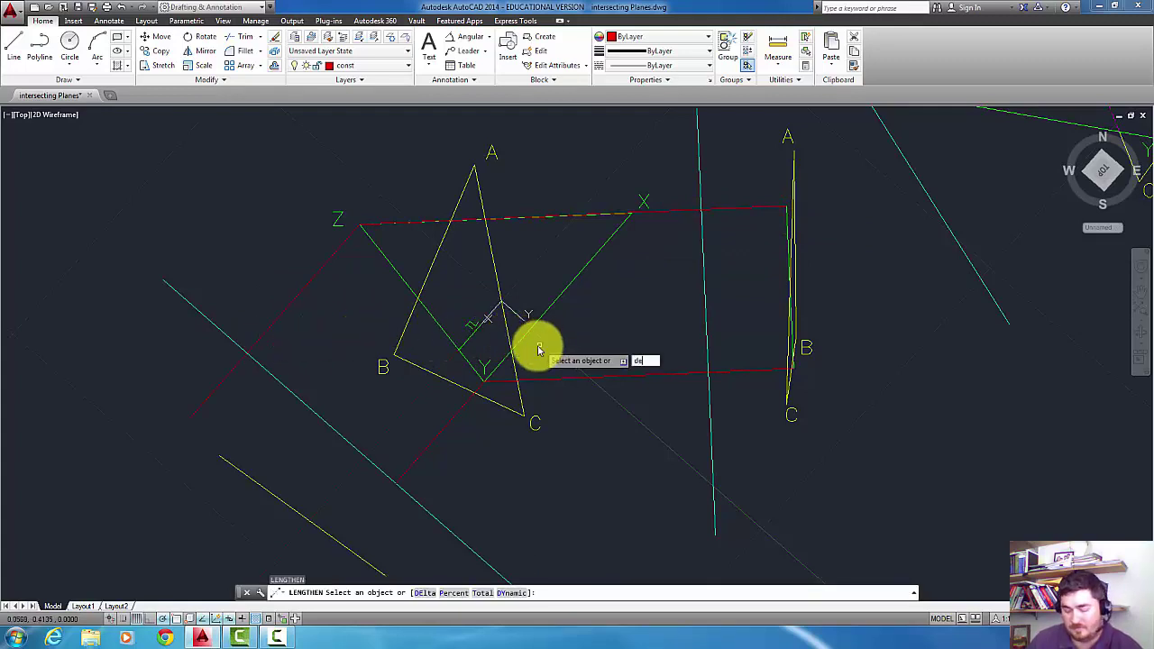
key("Return")
left_click(812, 371)
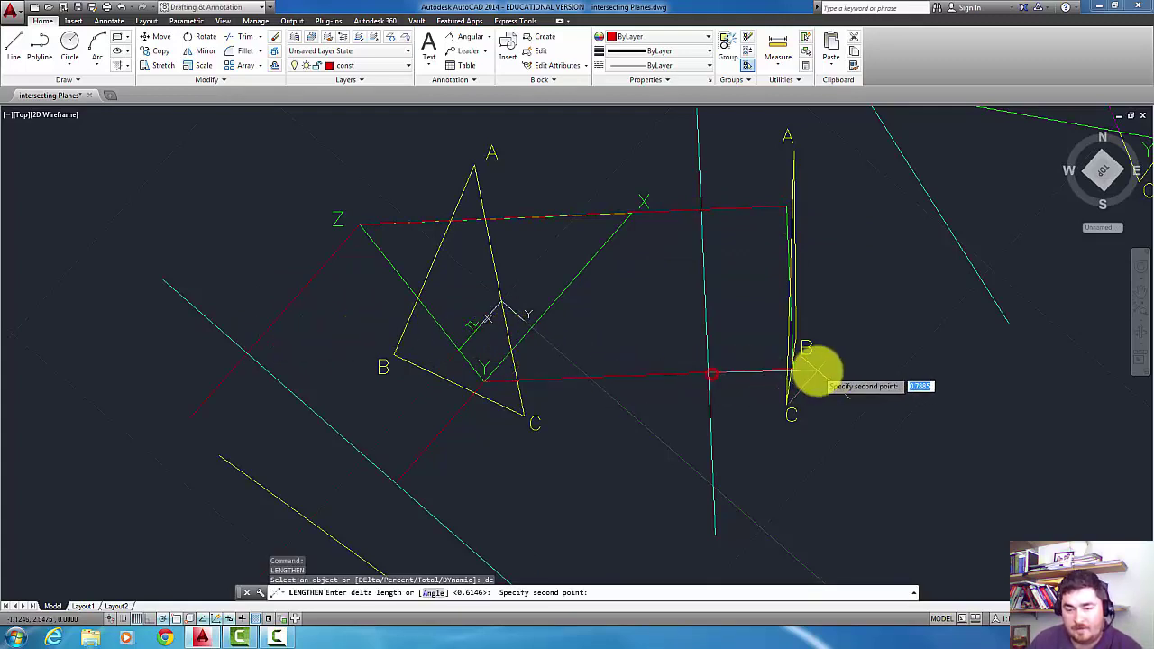
scroll(794, 369, "up", 8)
left_click(686, 353)
scroll(686, 352, "down", 8)
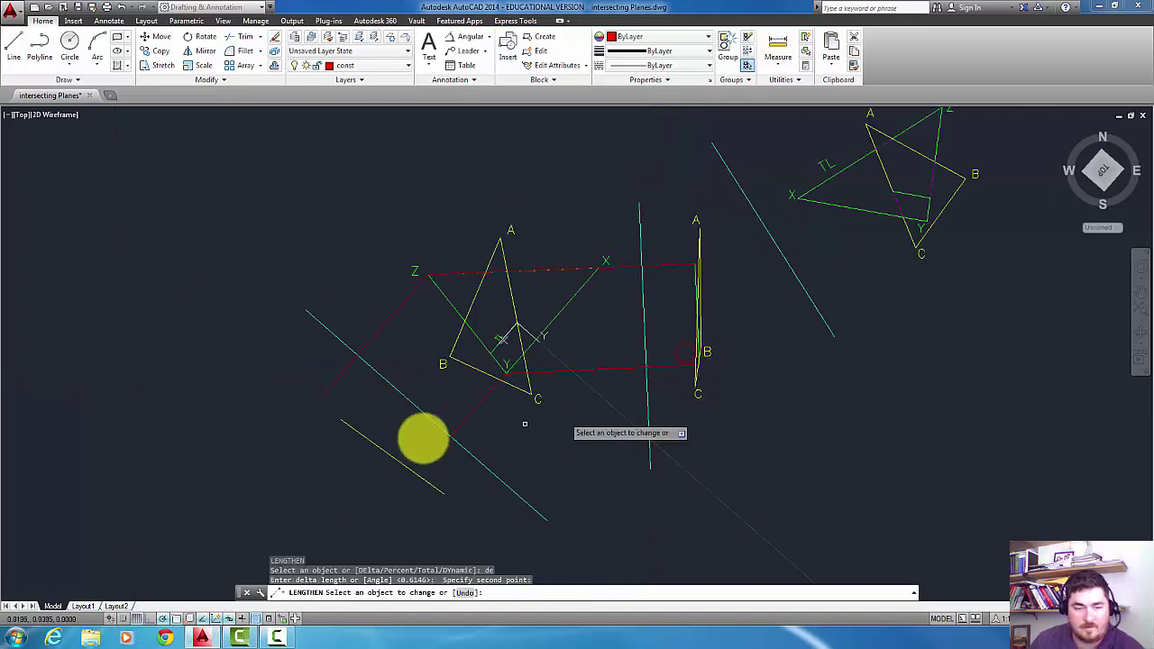
left_click(456, 428)
key("Escape")
Draw the edge view of plane XYZ by joining the ends of the lengthened Y and Z projection lines
scroll(416, 489, "up", 3)
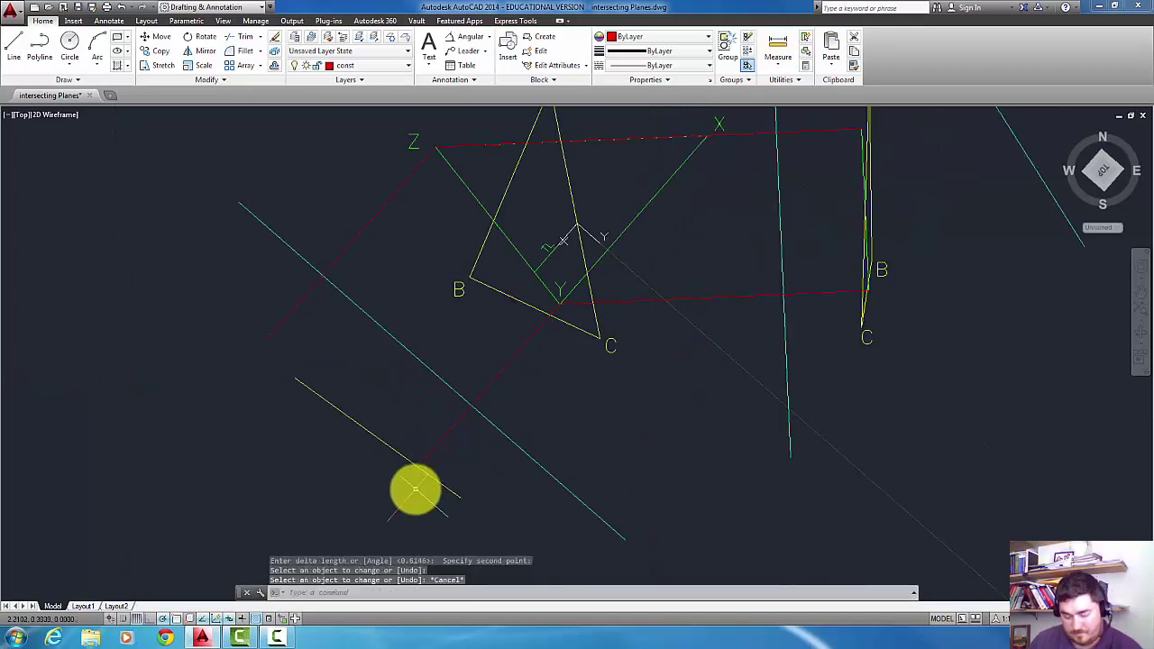
type("l")
key("Return")
left_click(430, 446)
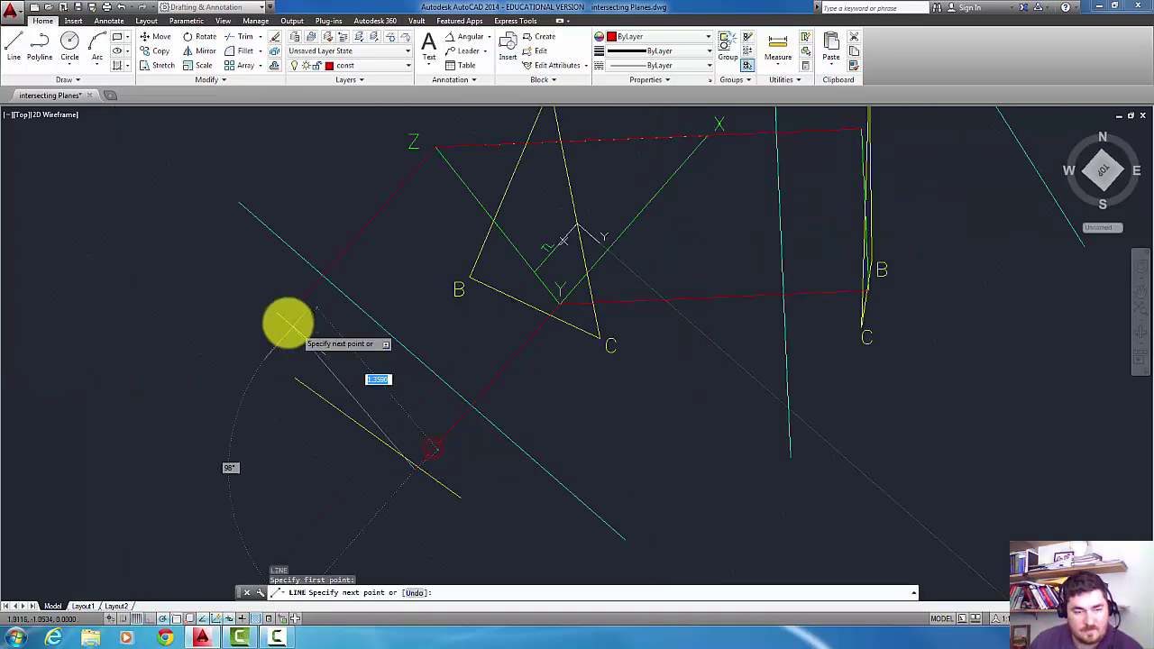
key("Return")
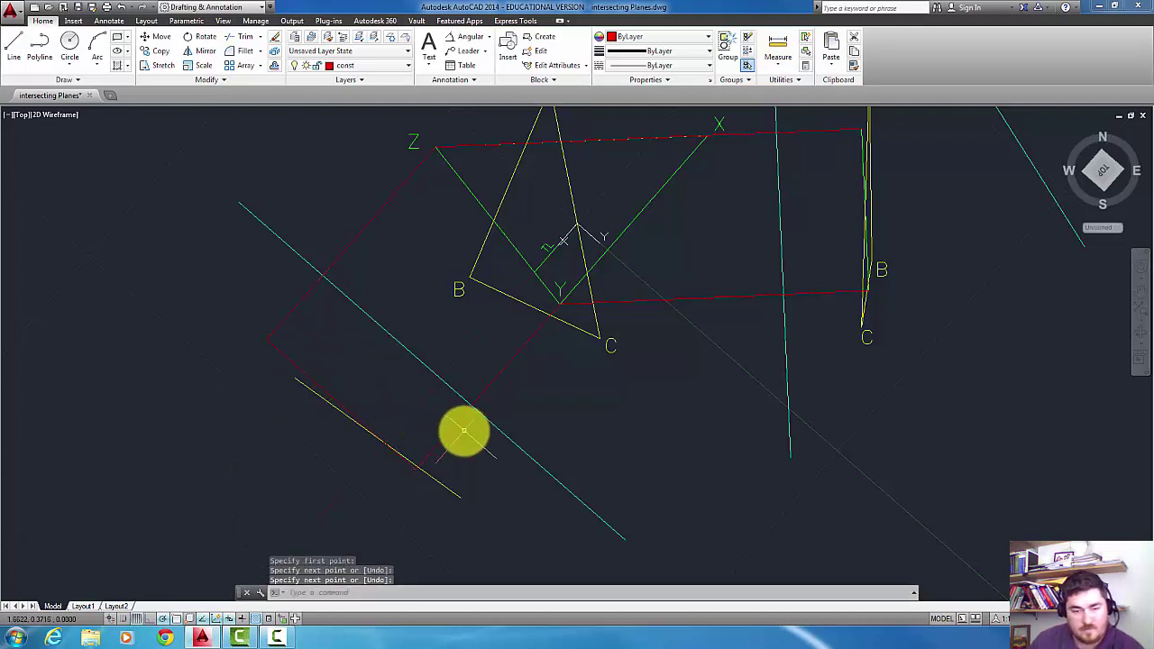
left_click(461, 429)
left_click(439, 424)
left_click(312, 319)
left_click(283, 304)
key("Return")
left_click(294, 363)
left_click(277, 366)
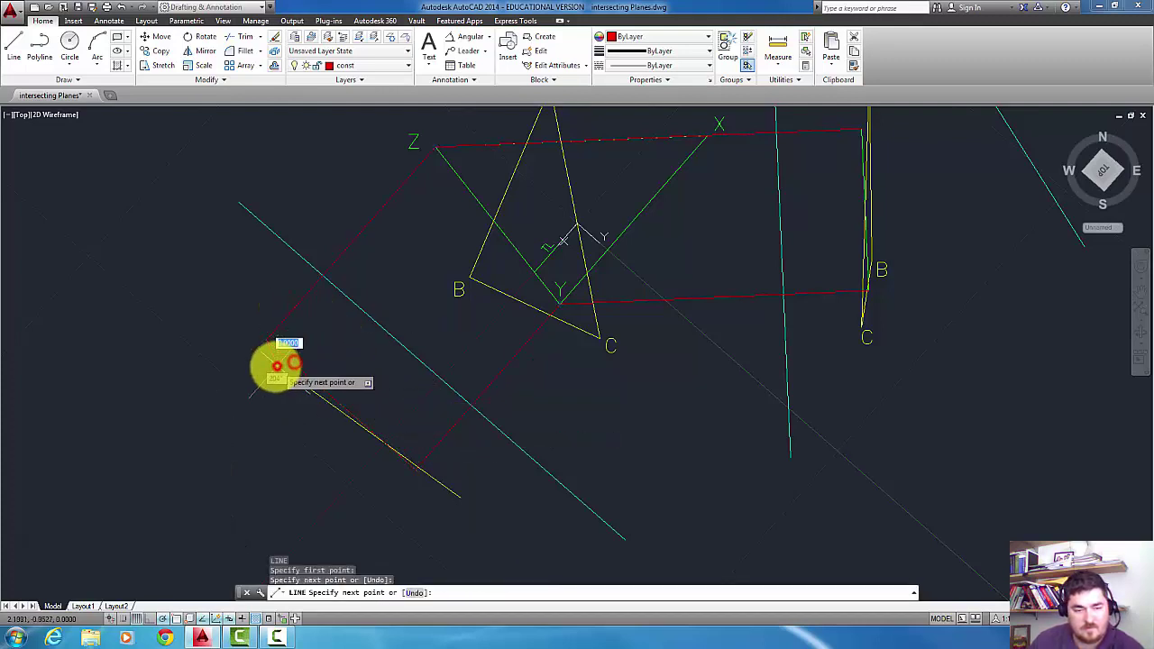
key("Escape")
key("Delete")
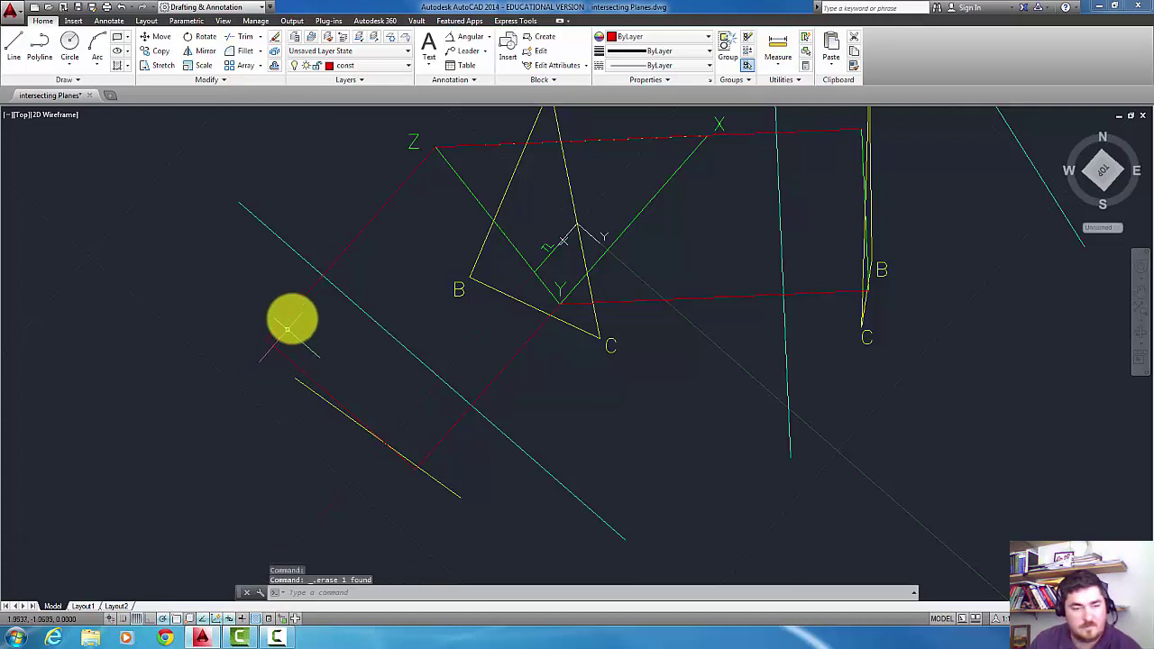
Erase the Z and Y projection lines crossing the new folding line
left_click(290, 319)
left_click(284, 304)
left_click(239, 287)
key("Delete")
left_click(454, 440)
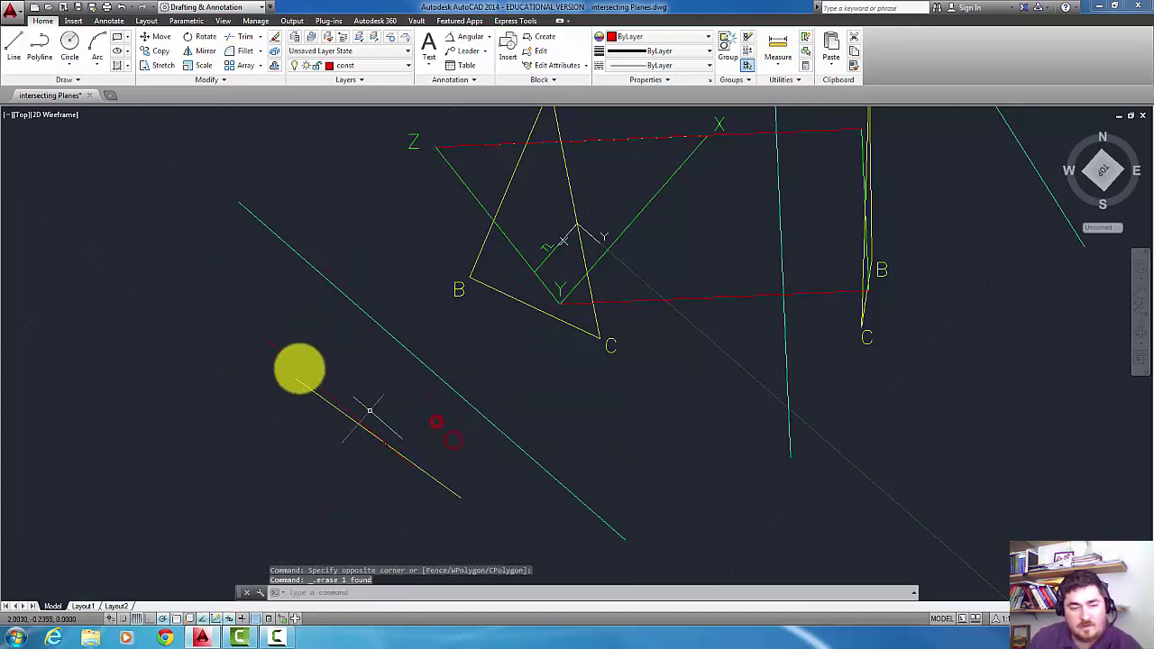
Change the edge-view line of plane XYZ to layer plane
left_click(251, 358)
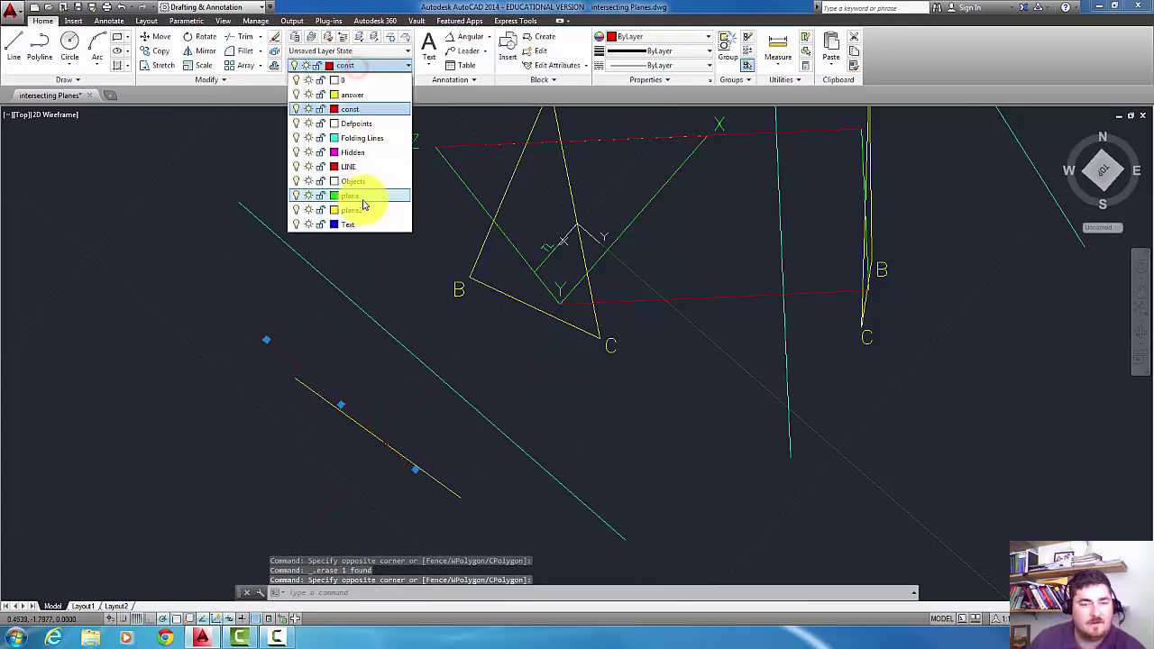
left_click(359, 197)
key("Escape")
scroll(377, 440, "up", 2)
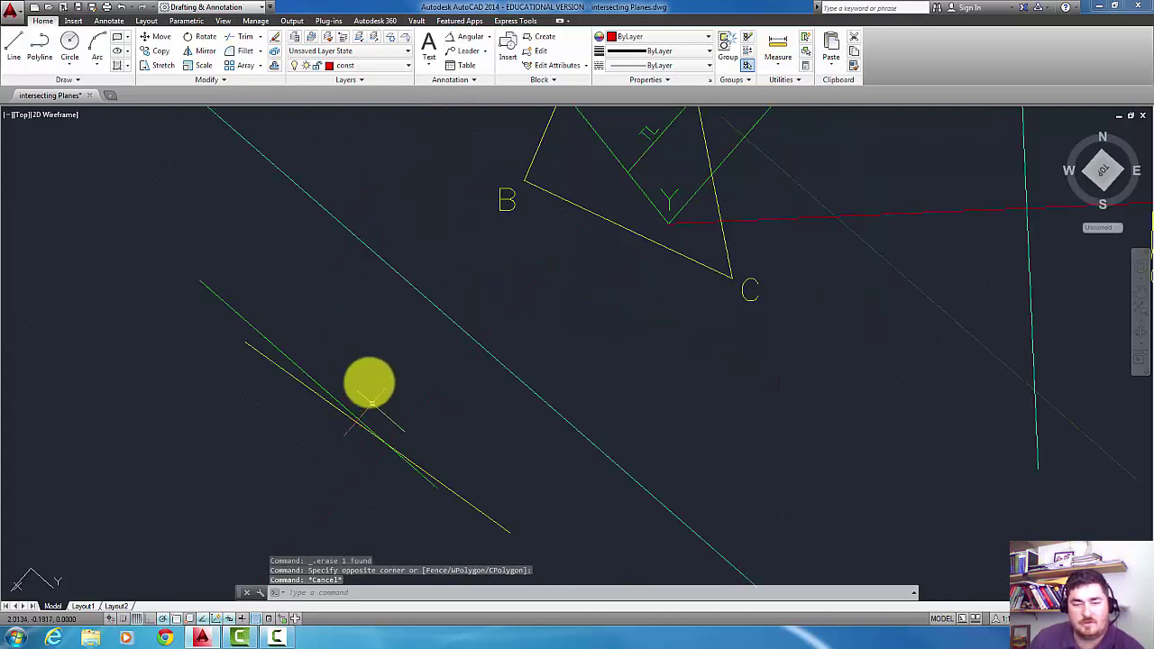
Measure the angle between the edge-view lines of planes ABC and XYZ
scroll(371, 374, "down", 4)
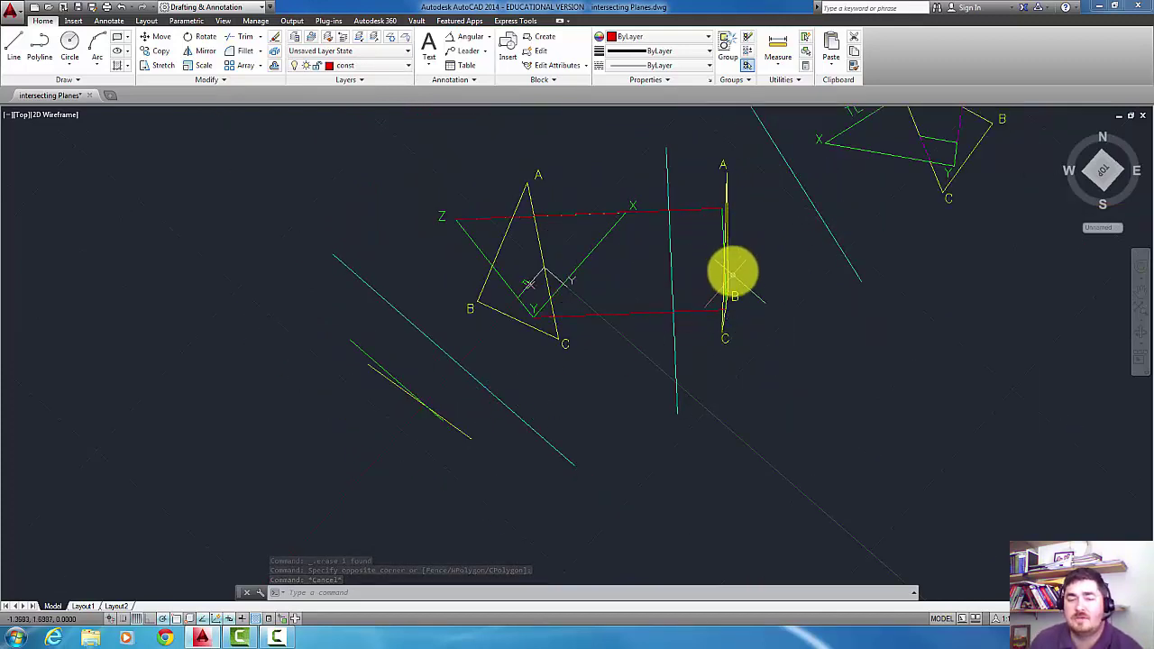
scroll(427, 394, "up", 4)
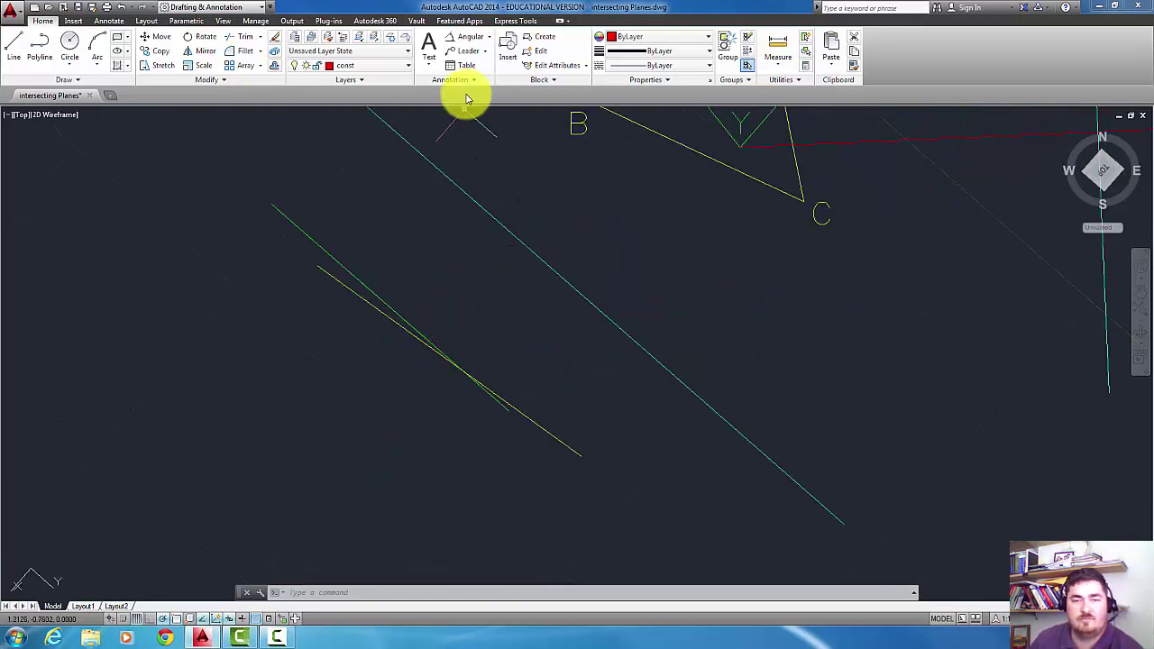
left_click(458, 40)
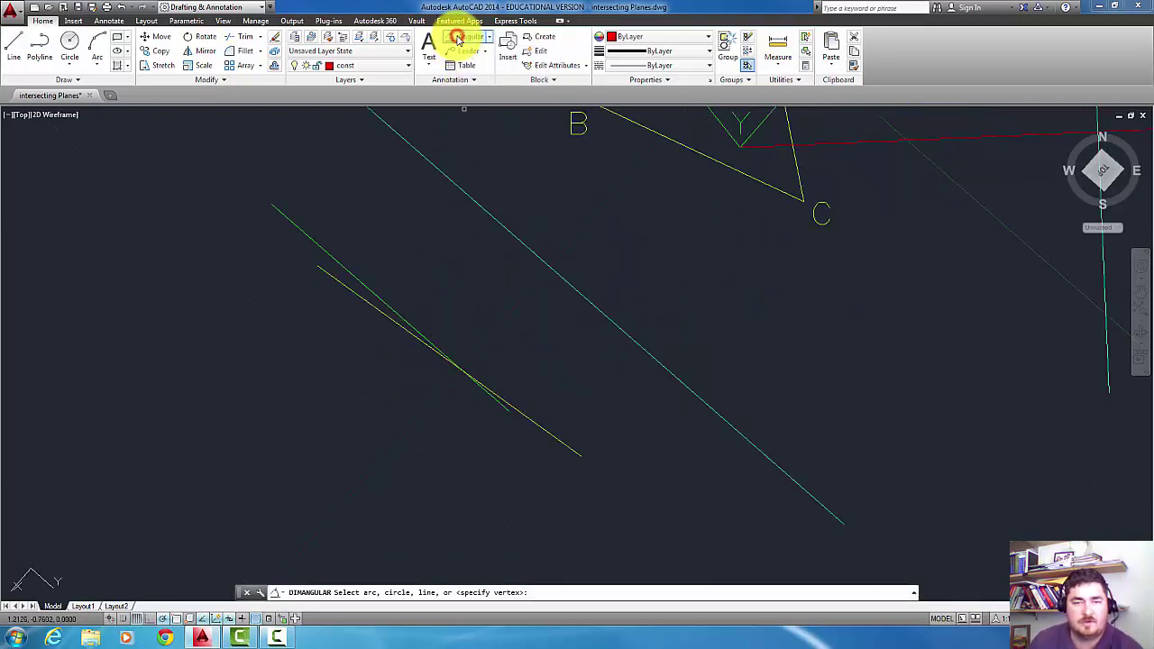
left_click(781, 65)
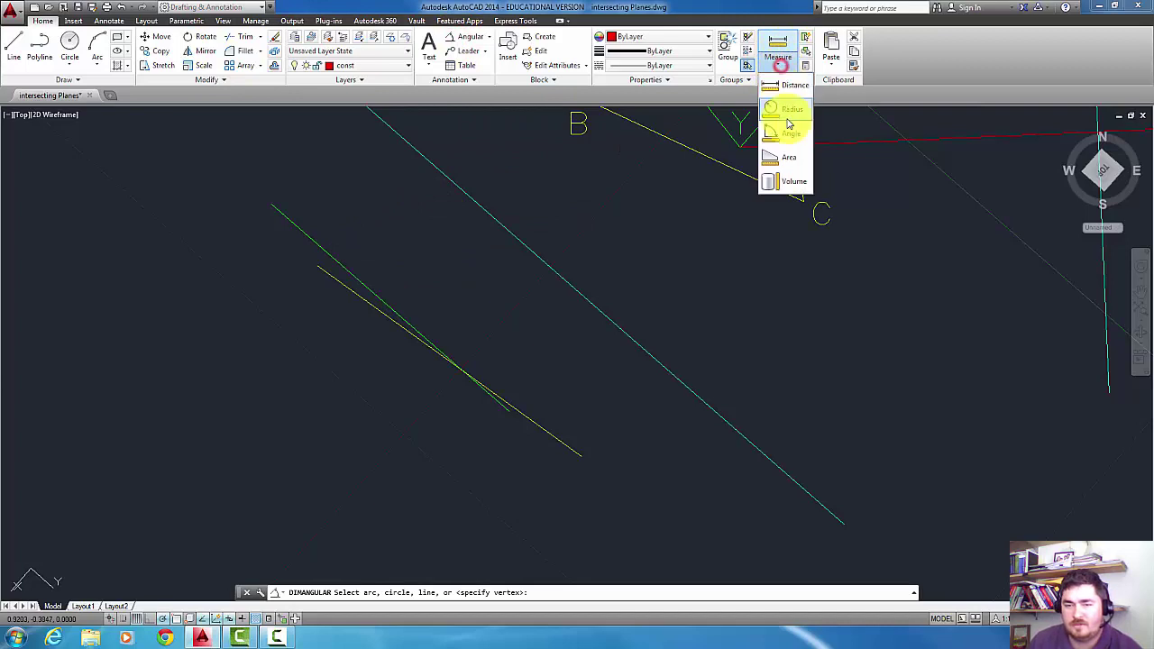
left_click(786, 133)
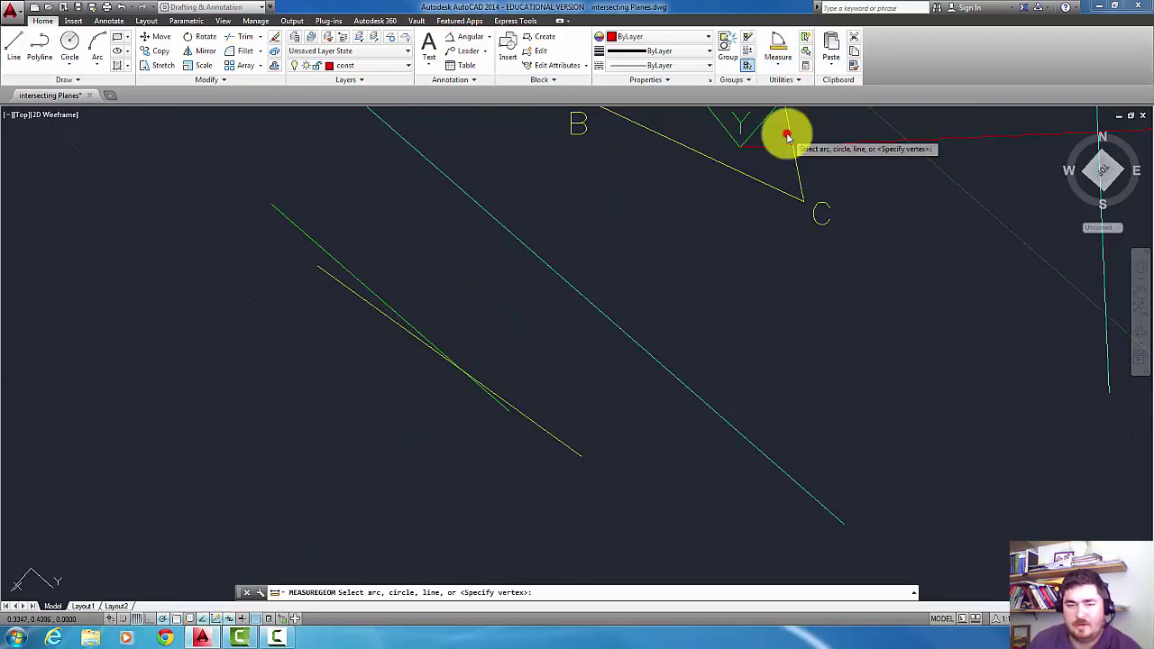
left_click(335, 261)
left_click(328, 276)
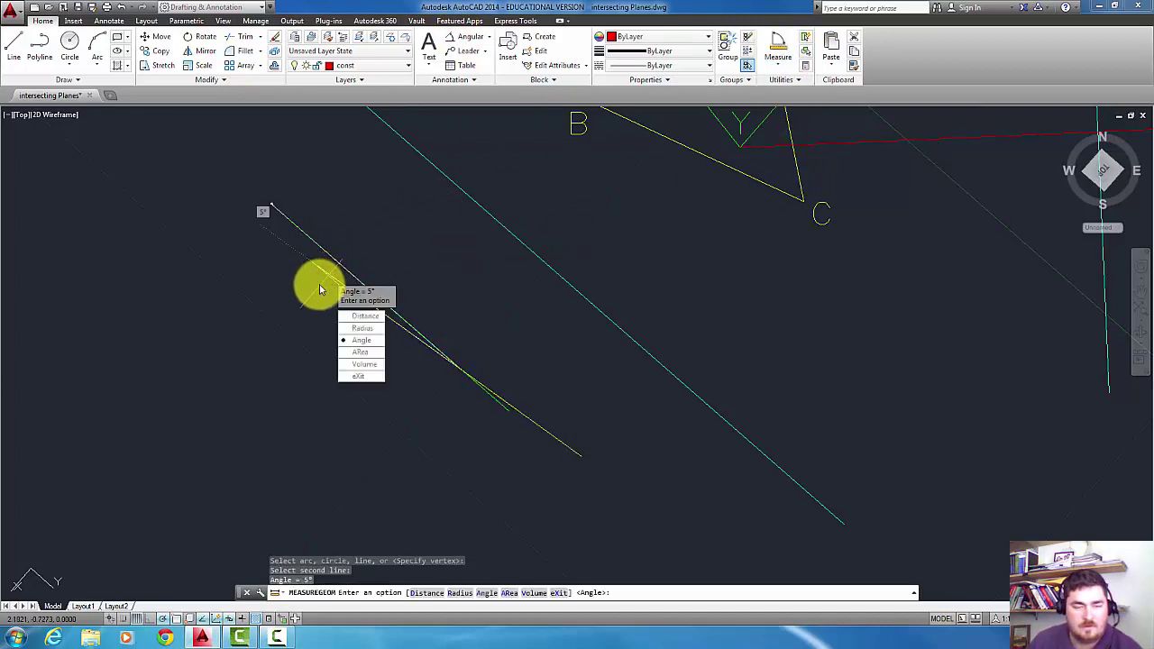
key("Escape")
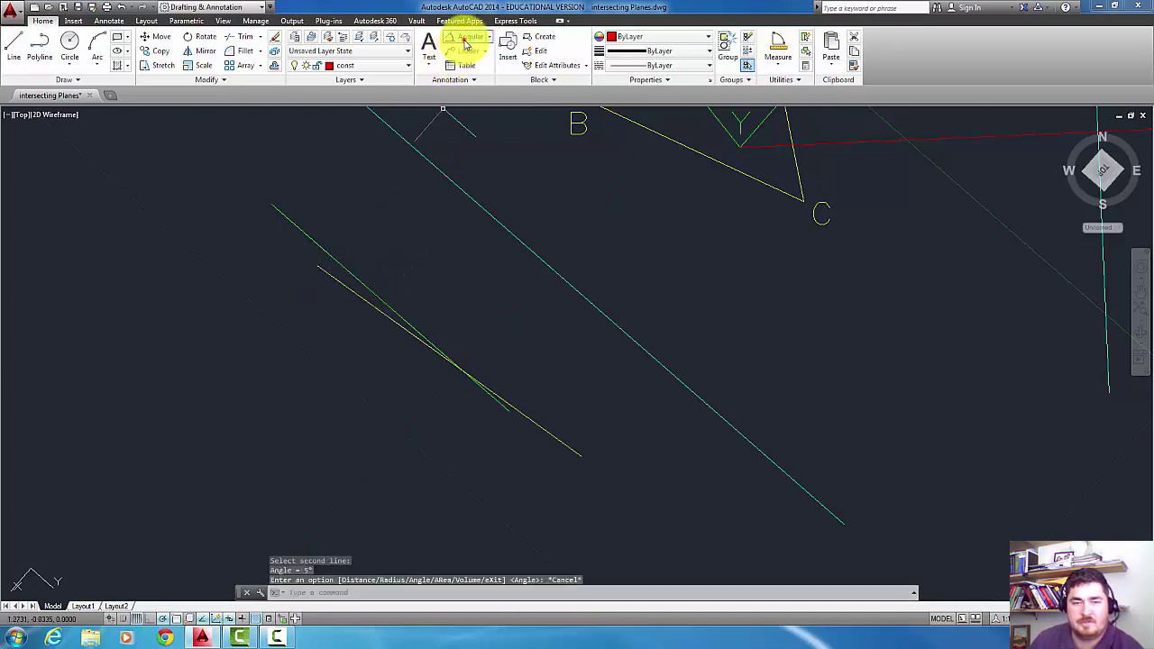
Add an angular dimension between the two edge-view lines, placing its arc beyond their ends nearest Z
left_click(466, 44)
left_click(349, 272)
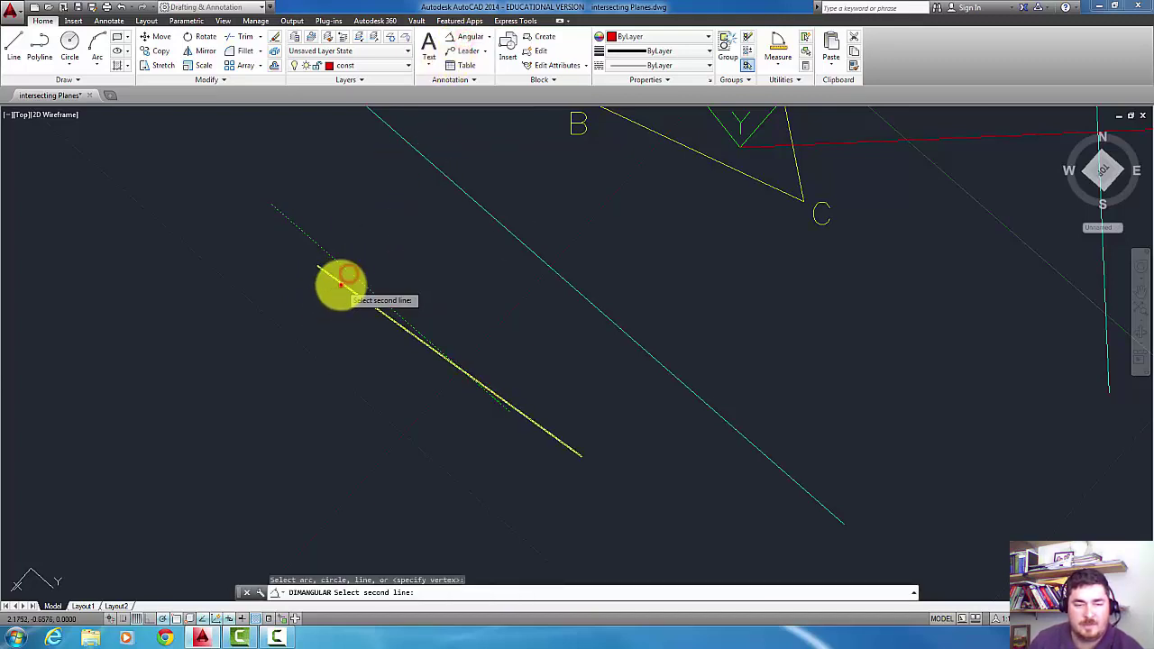
left_click(342, 285)
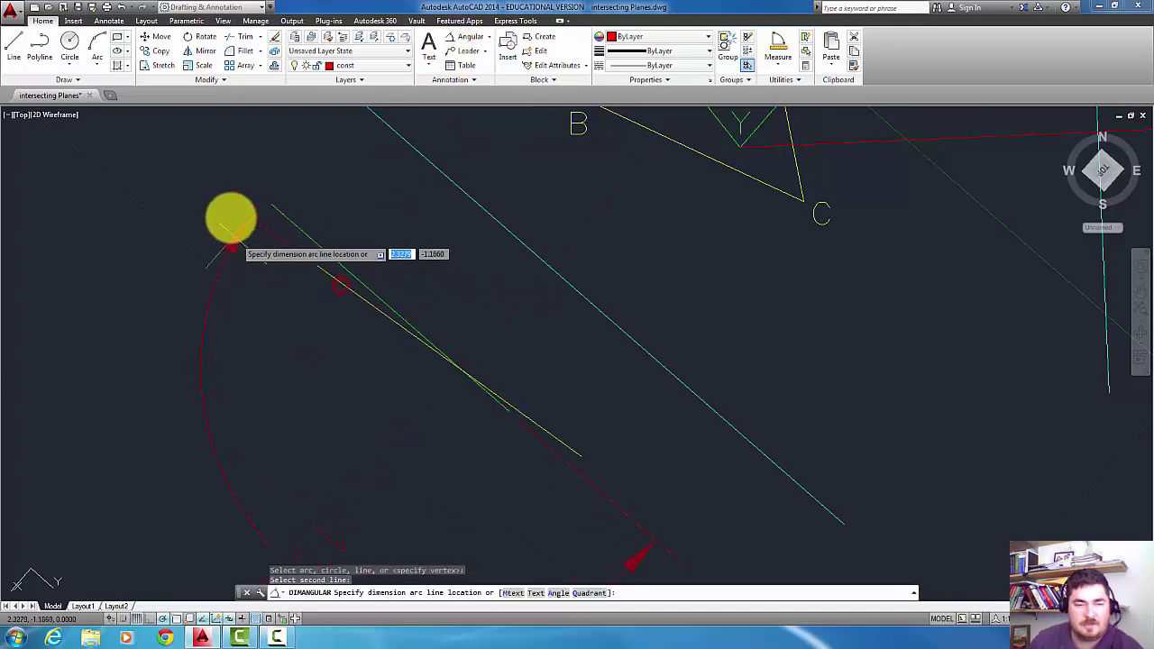
left_click(217, 178)
Erase the angular dimension between the two edge-view lines
scroll(225, 253, "down", 4)
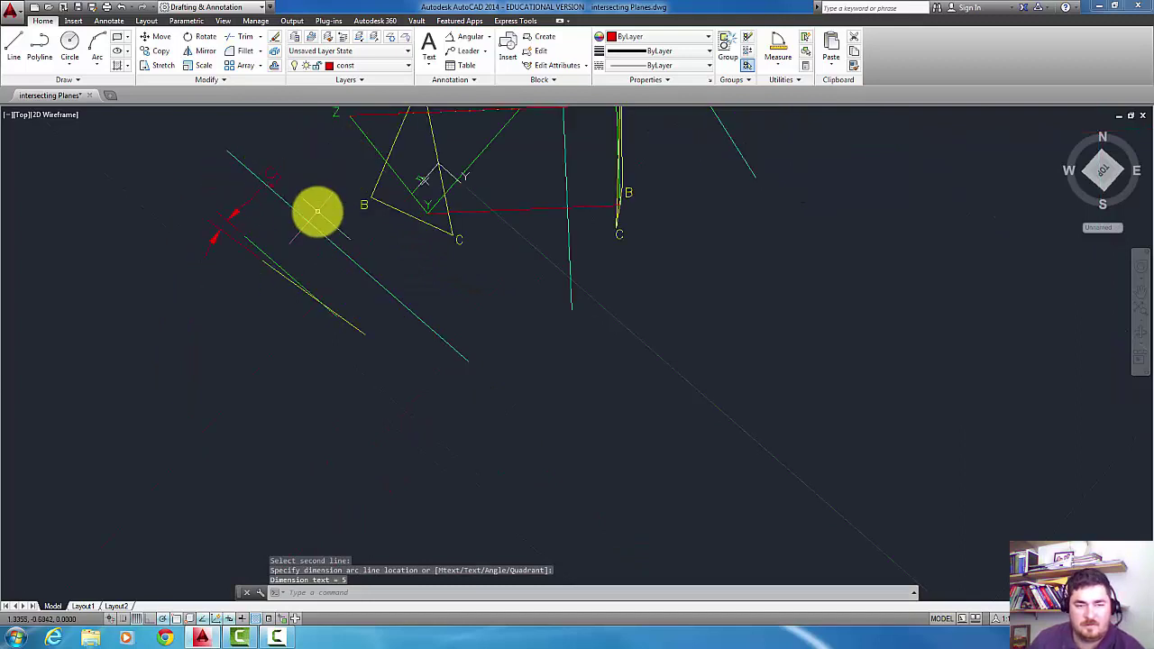
key("Escape")
left_click(280, 174)
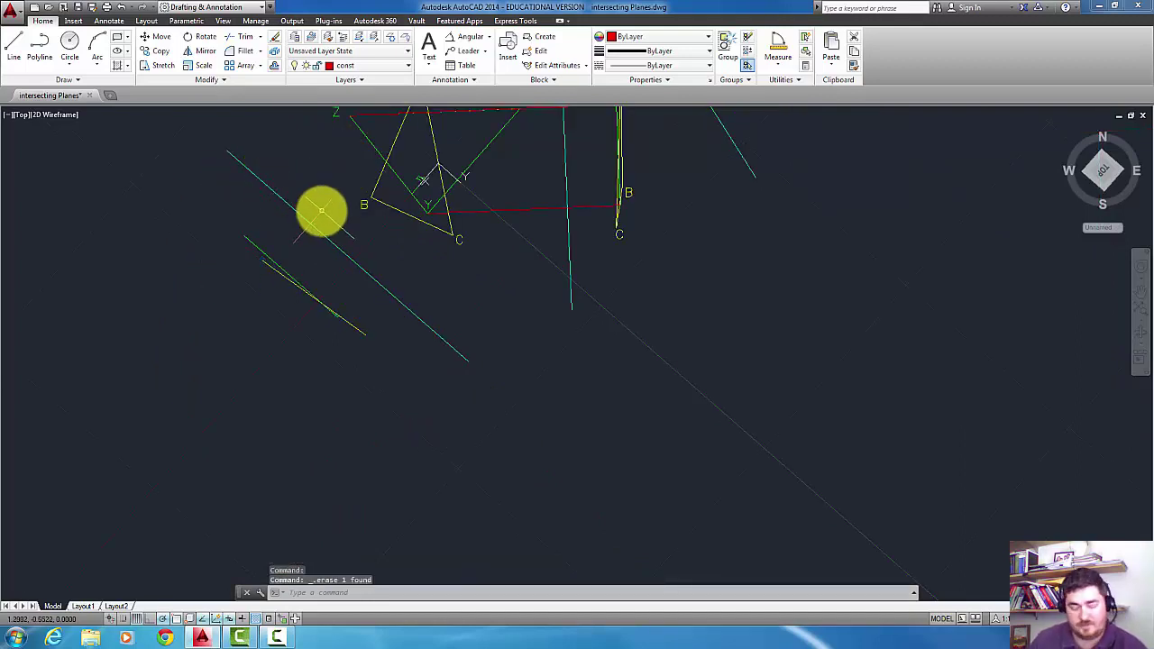
Reset the UCS to World and add an angular dimension between the edge-view lines of planes ABC and XYZ, with its arc beyond their upper ends
key("Return")
key("Return")
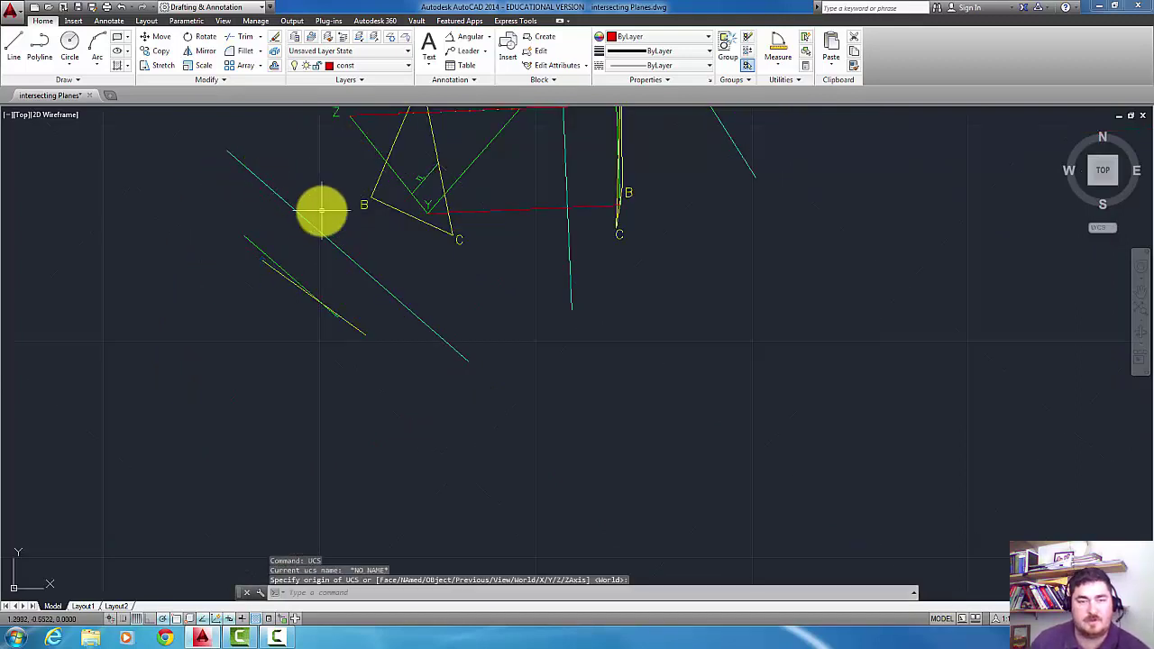
left_click(473, 36)
left_click(271, 267)
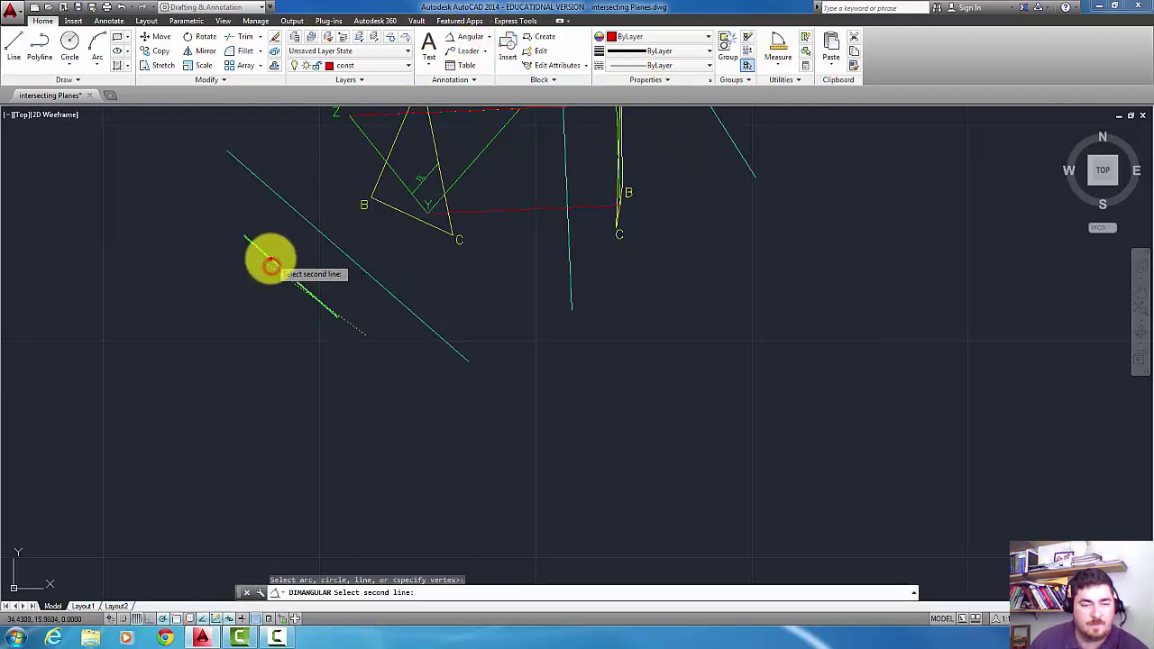
left_click(270, 258)
left_click(211, 214)
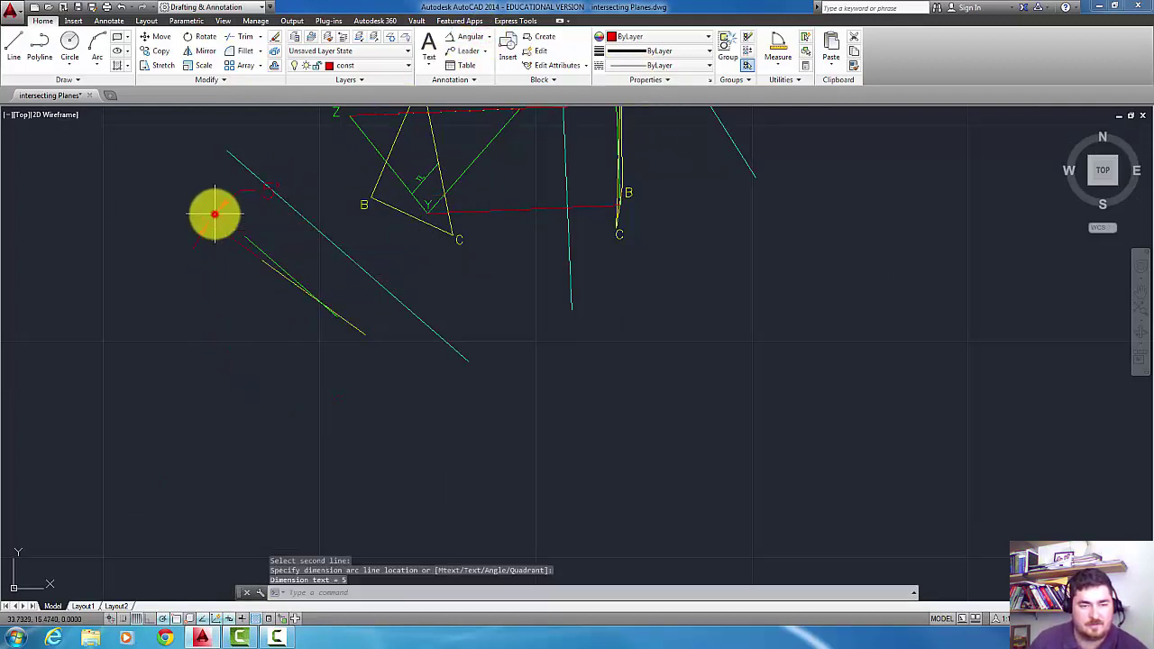
Move the angular dimension's text outside the arc, below the arrow on the yellow edge-view line's side
left_click(249, 186)
left_click(211, 218)
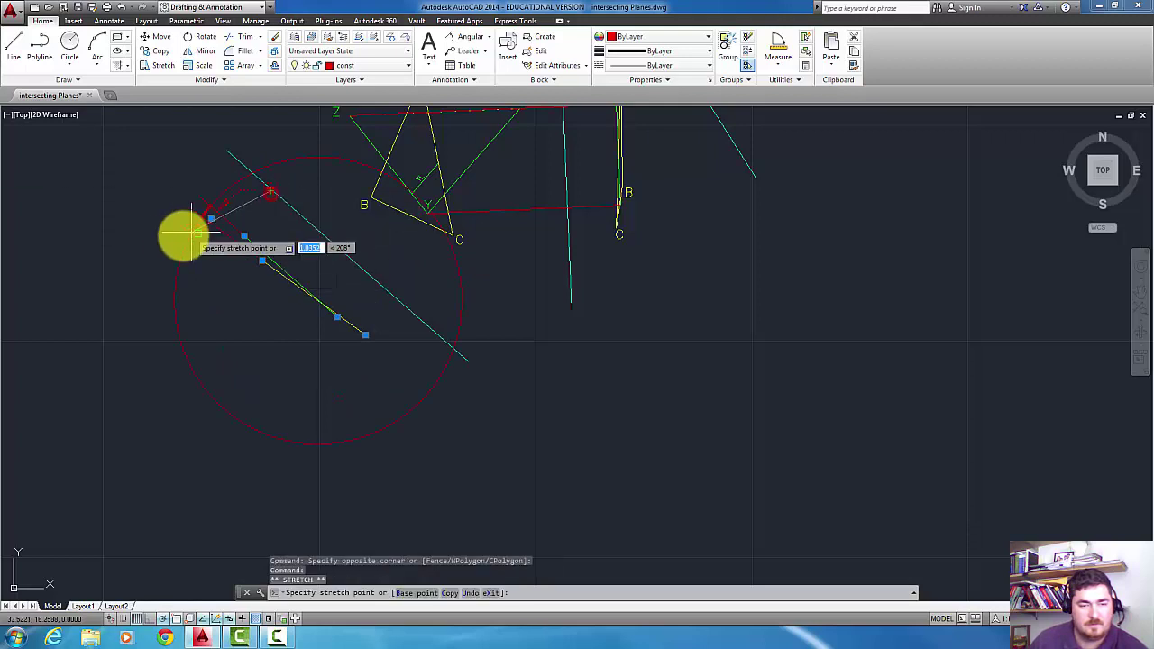
left_click(166, 252)
key("Escape")
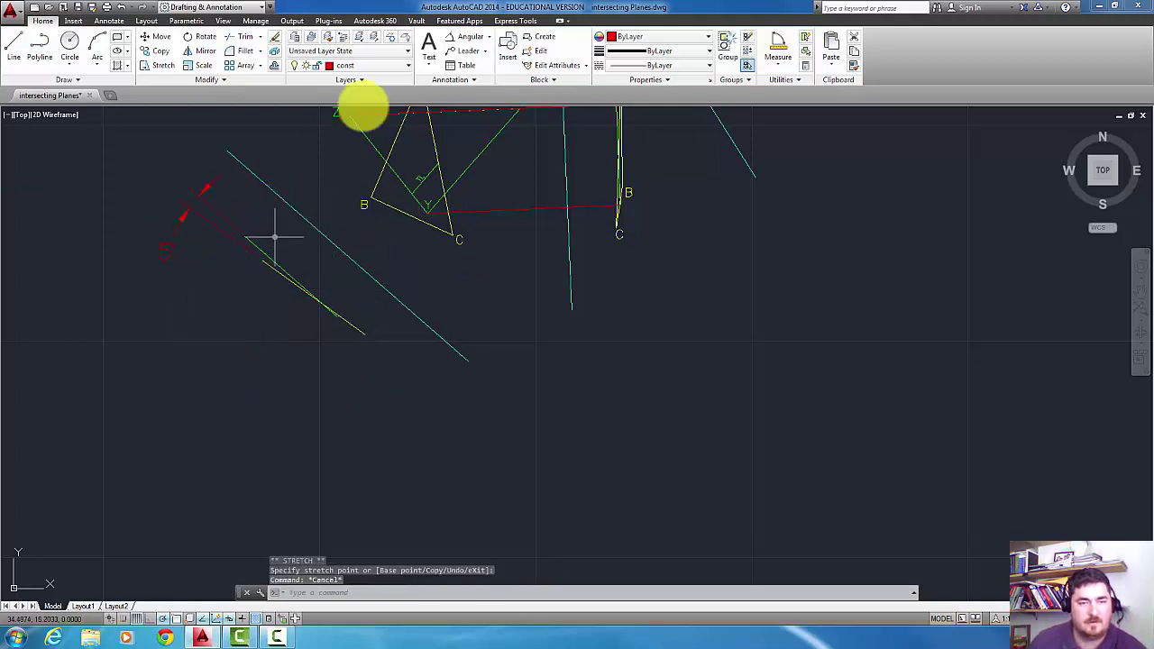
Set the angle precision of the new angular dimension to 0.0000
left_click(162, 243)
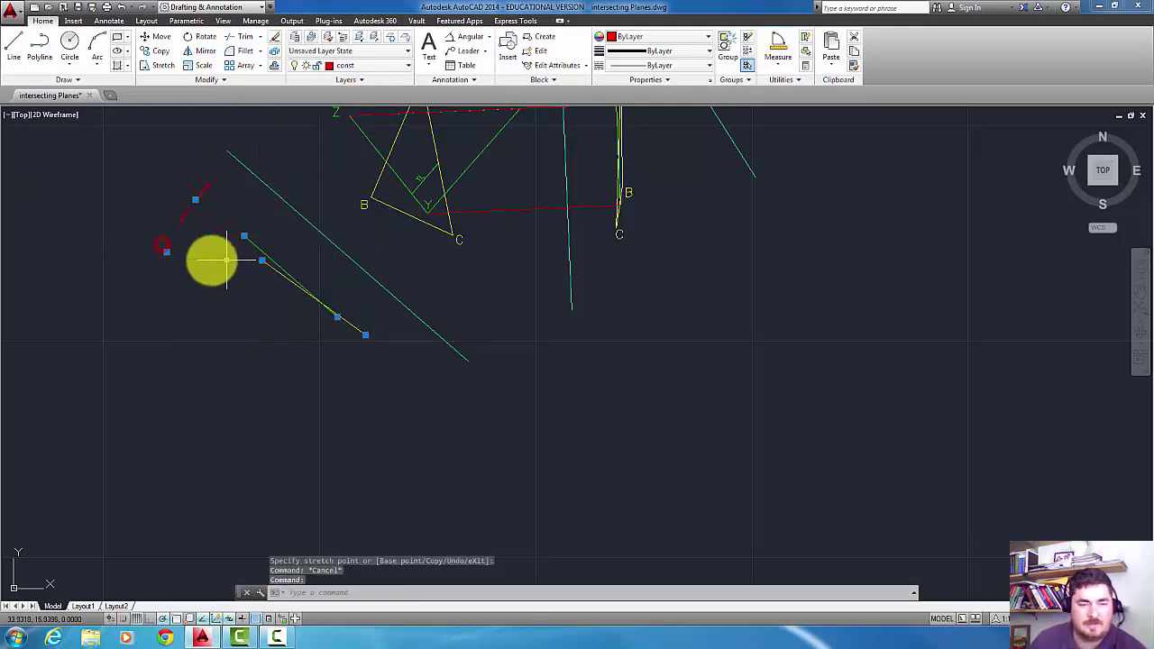
right_click(167, 240)
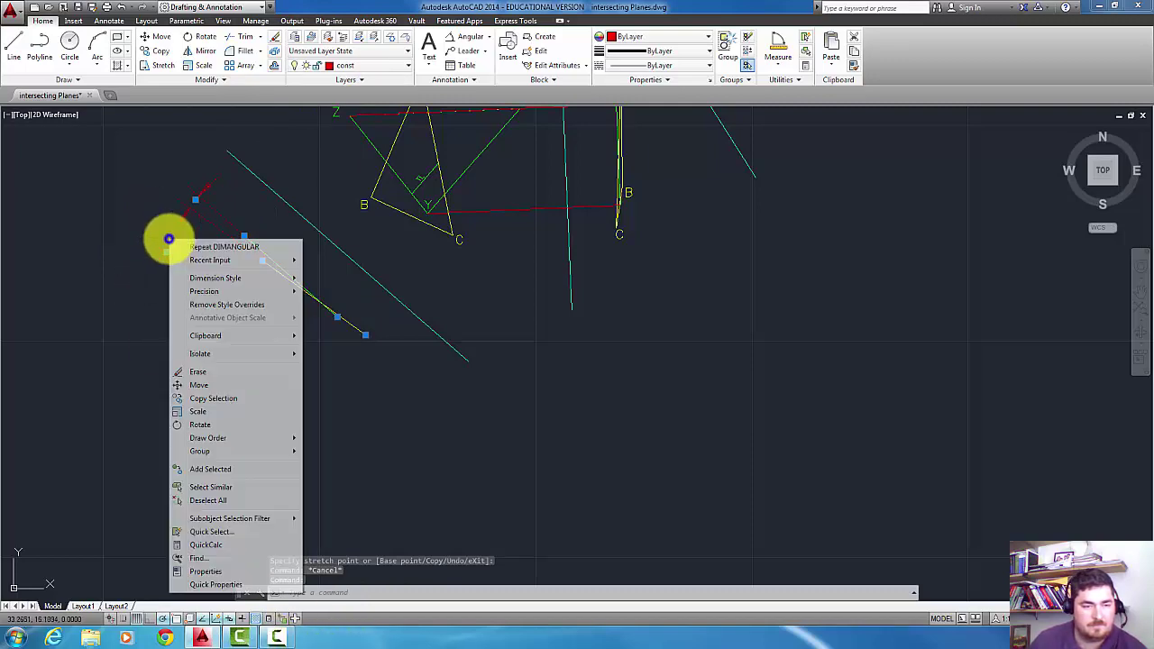
left_click(227, 572)
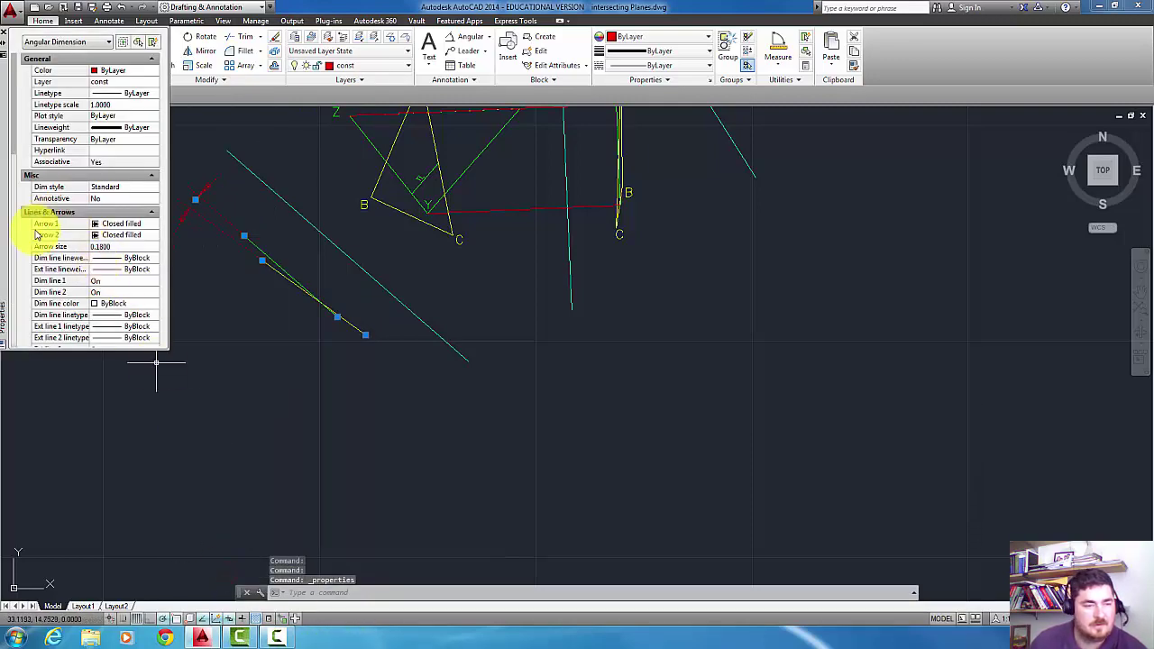
scroll(15, 148, "down", 15)
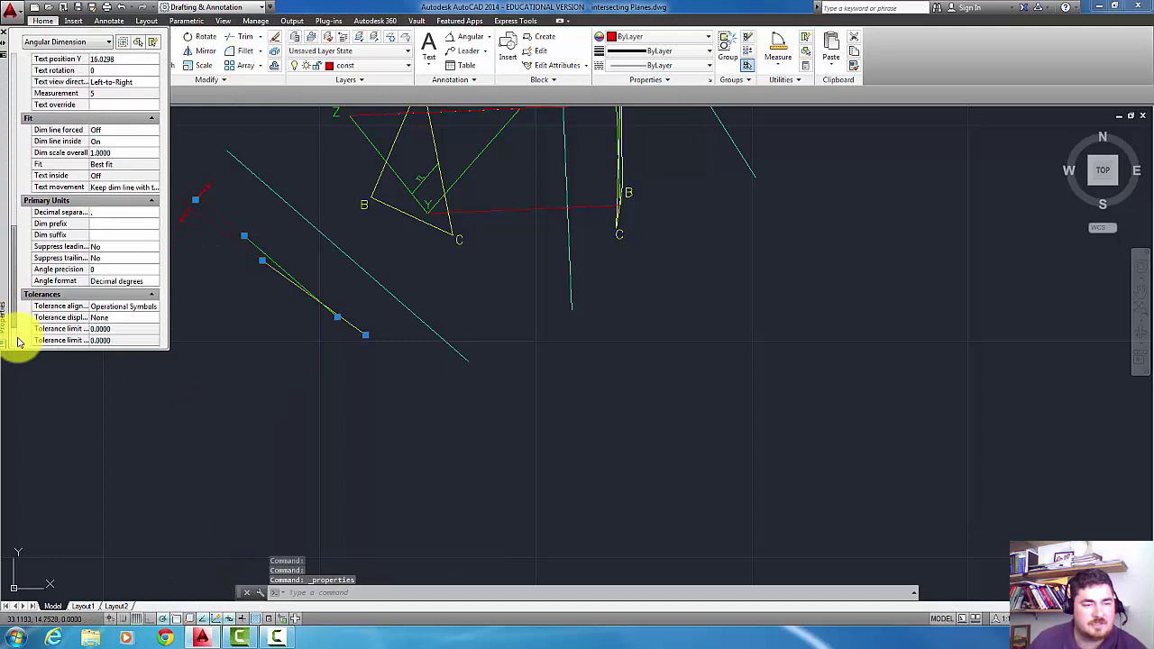
left_click(133, 246)
left_click(105, 296)
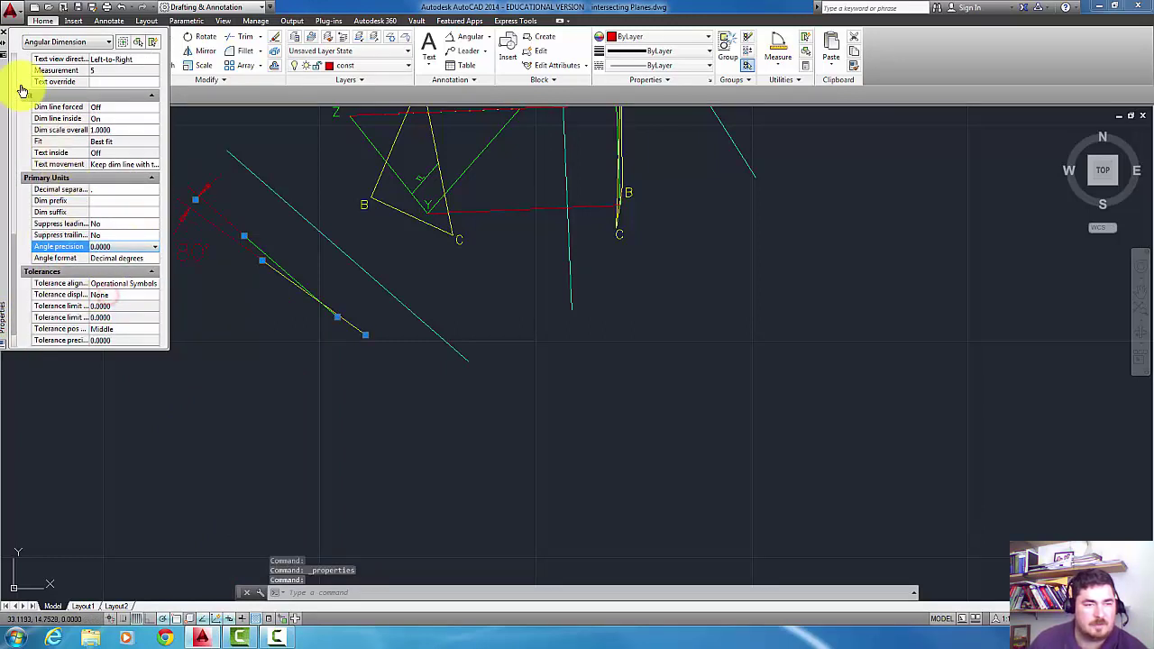
left_click(5, 35)
key("Escape")
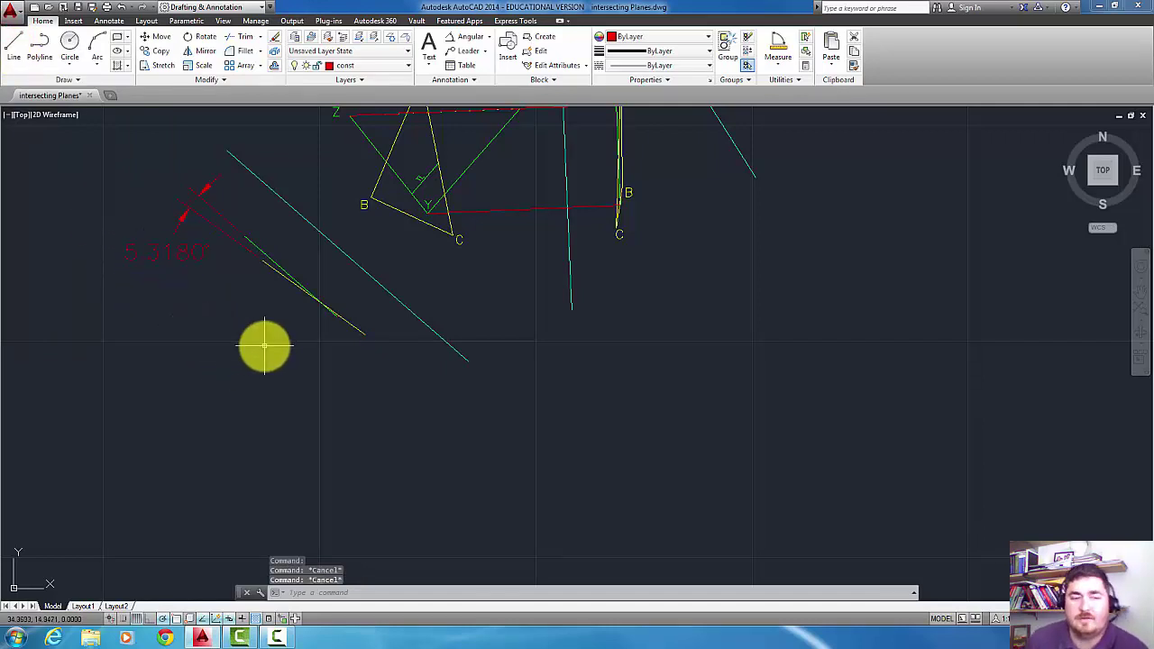
Add an angular dimension between the two EV lines of the other completed construction, placing its arc beyond their lower ends
scroll(415, 239, "down", 2)
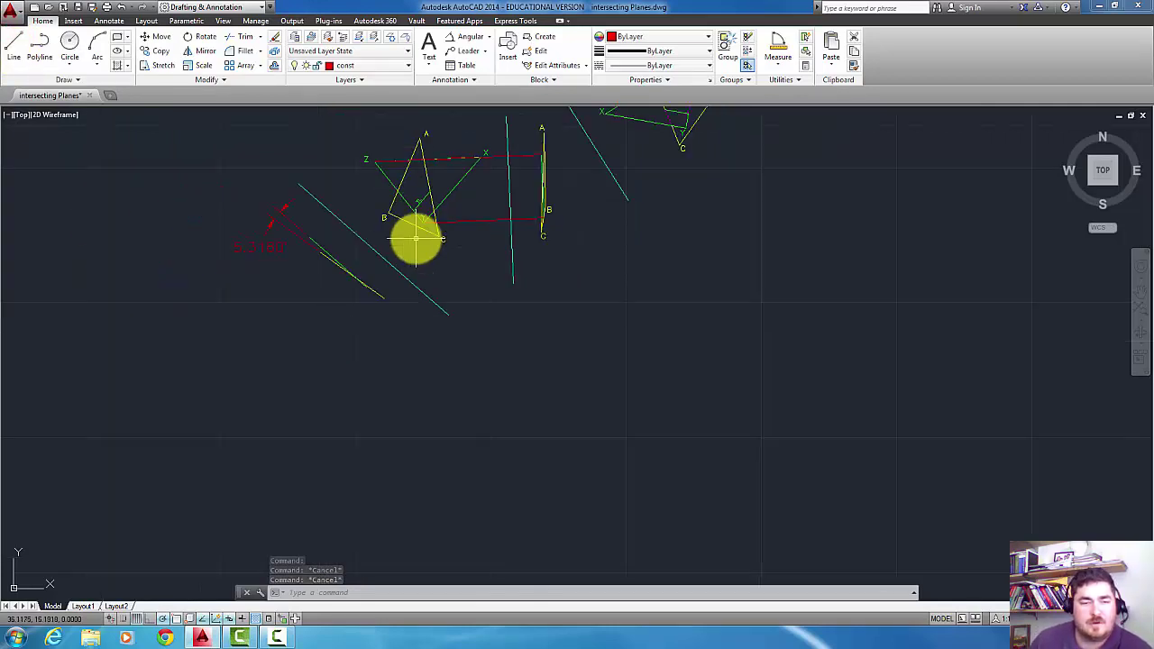
middle_click_drag(428, 241, 459, 376)
scroll(415, 315, "down", 5)
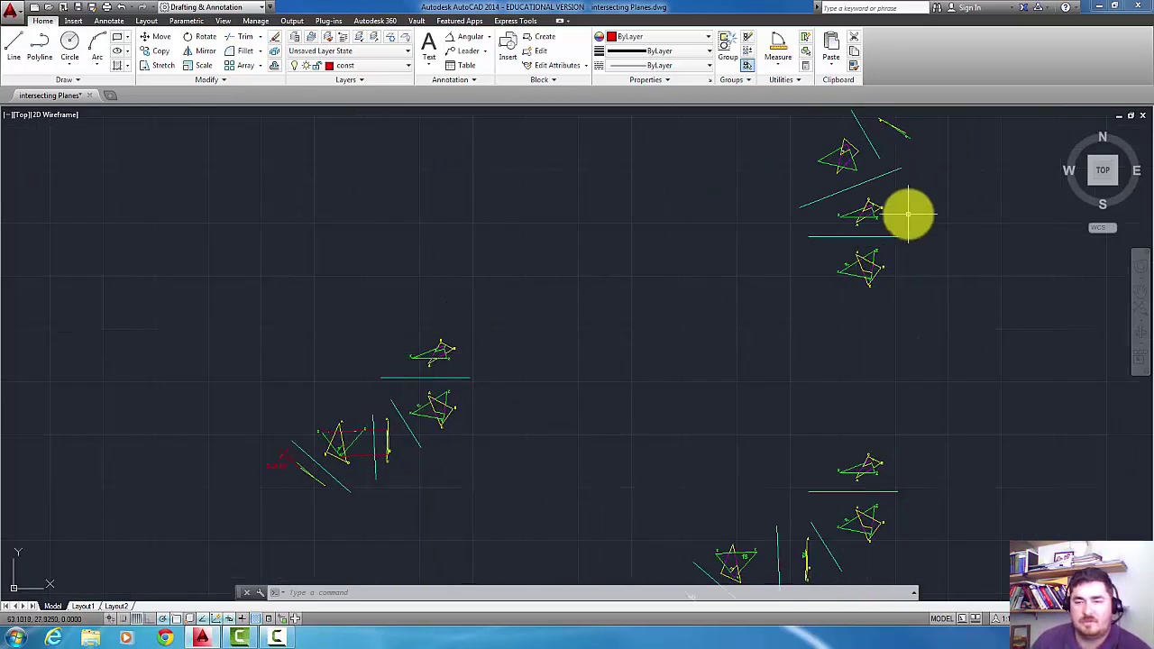
middle_click_drag(880, 202, 765, 227)
scroll(766, 160, "up", 8)
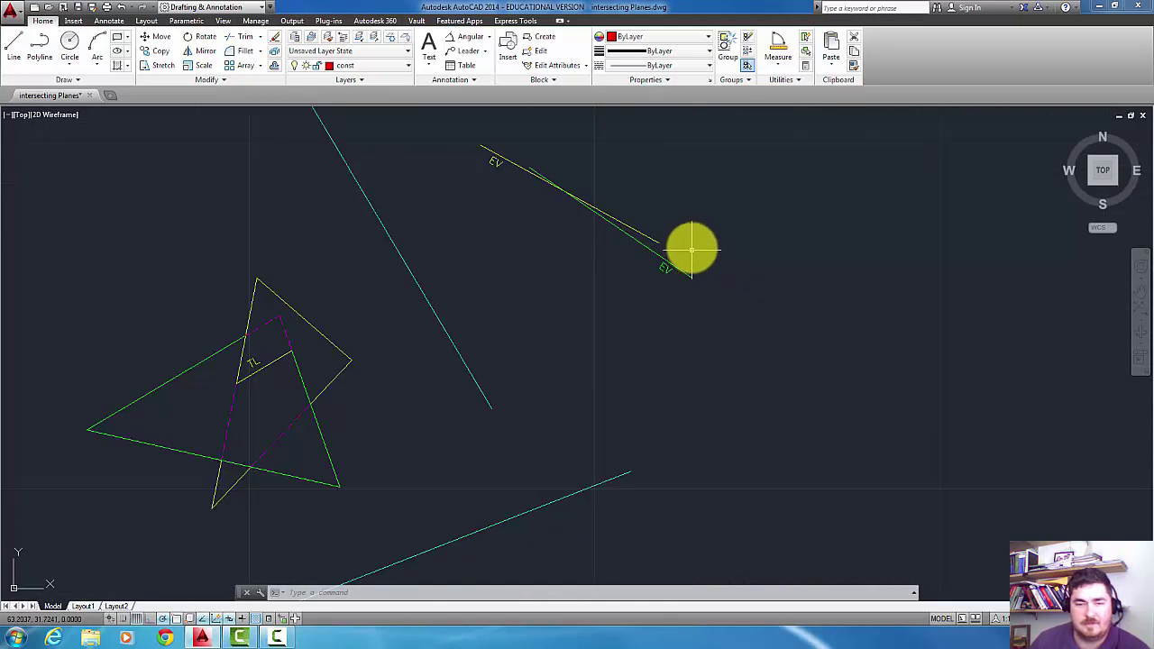
left_click(458, 34)
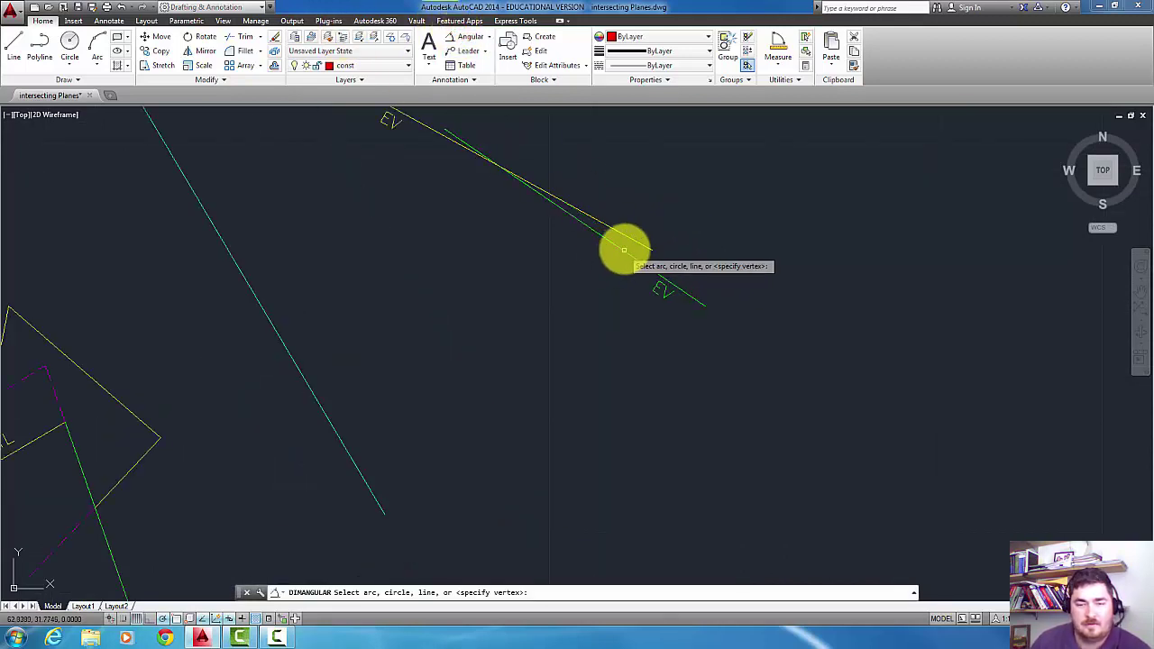
left_click(623, 250)
left_click(626, 238)
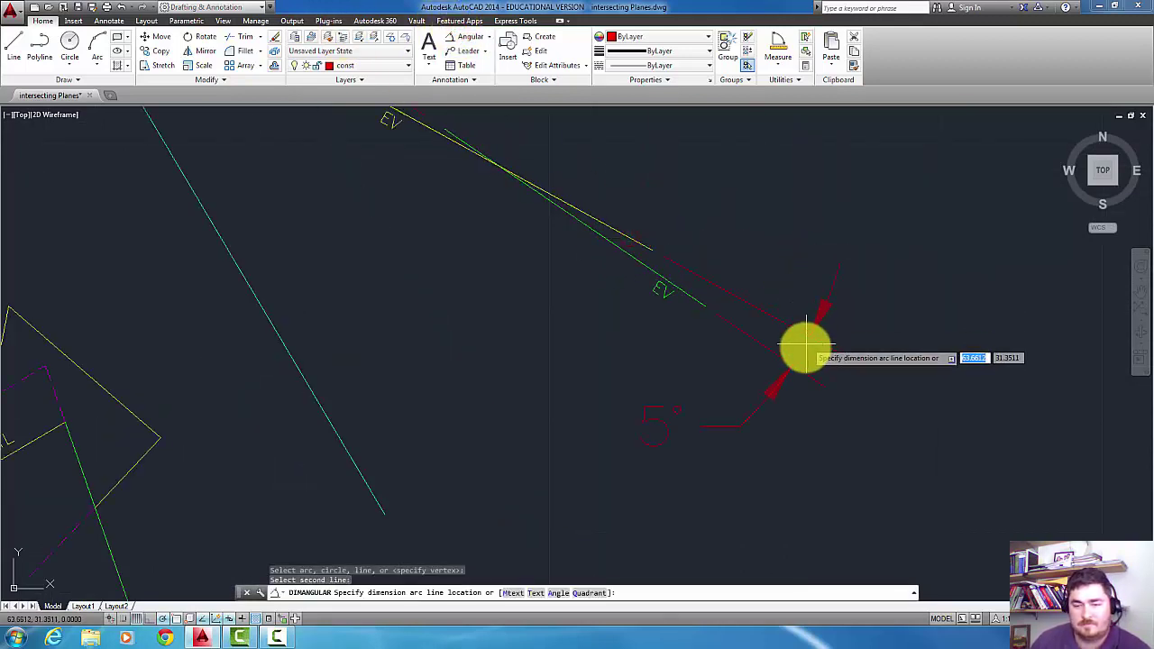
left_click(796, 379)
Set the angle precision of the angular dimension between the EV-labelled lines to 0.0000
left_click(789, 383)
right_click(785, 387)
left_click(814, 370)
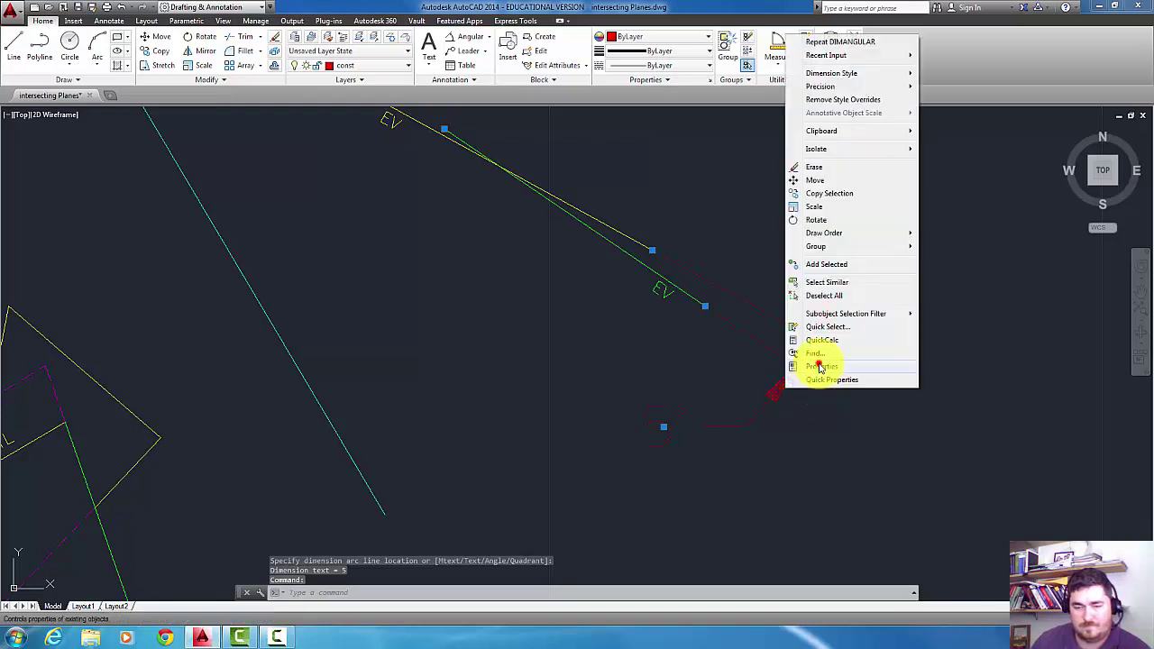
left_click_drag(16, 137, 36, 301)
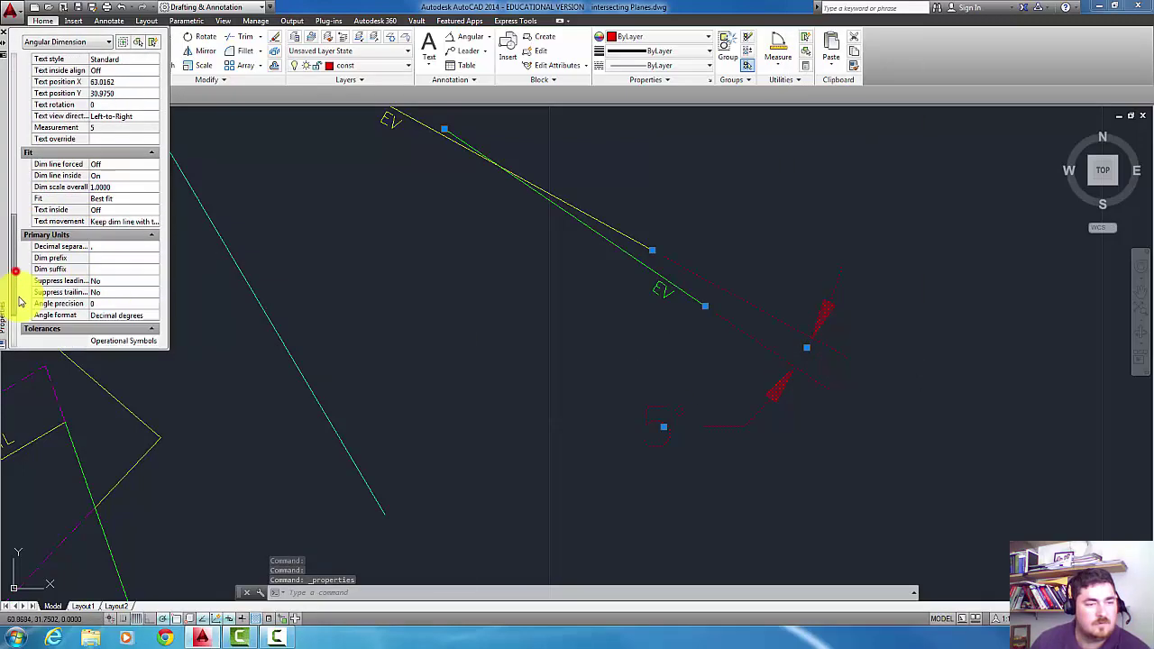
scroll(104, 283, "down", 3)
left_click(113, 238)
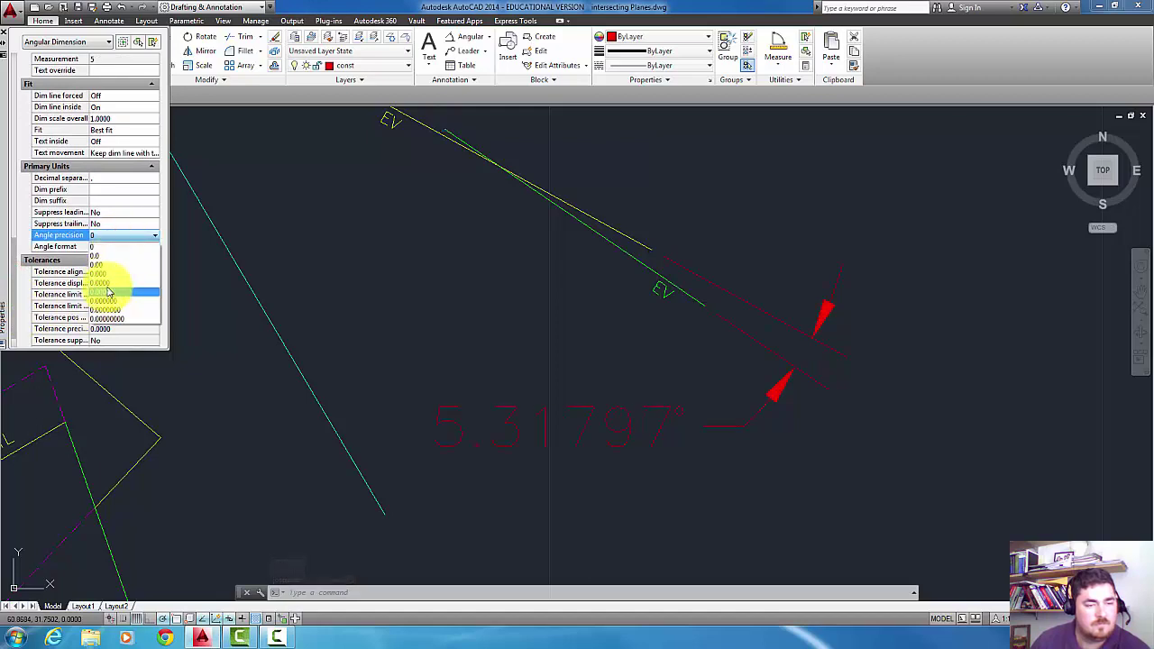
left_click(108, 286)
key("Escape")
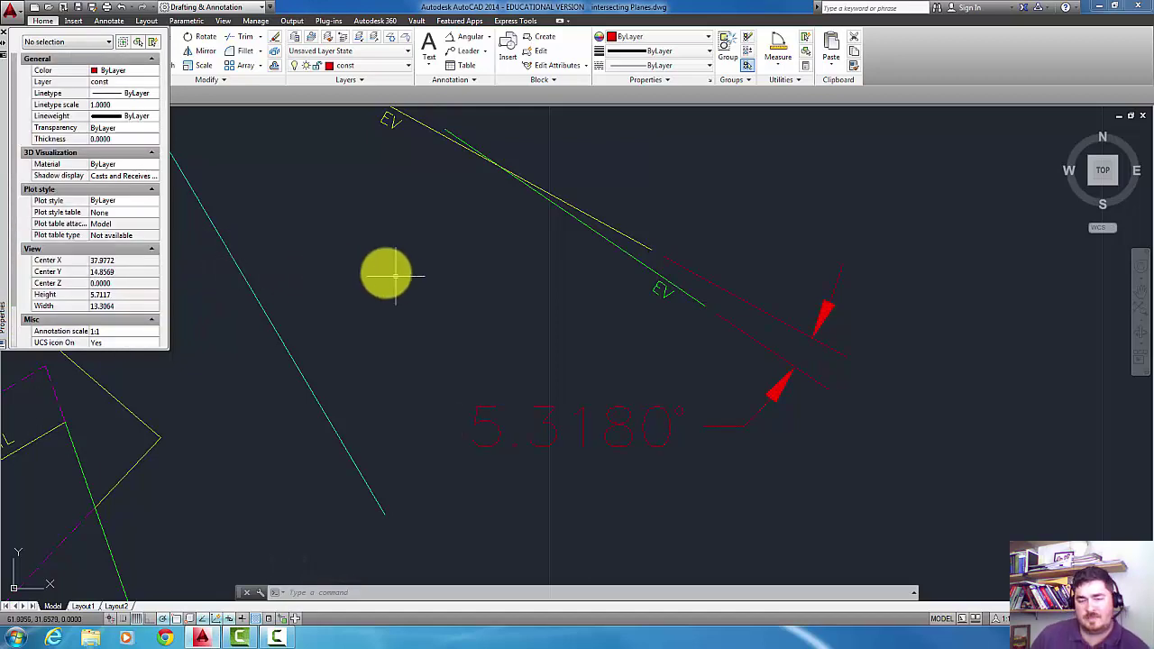
left_click(3, 36)
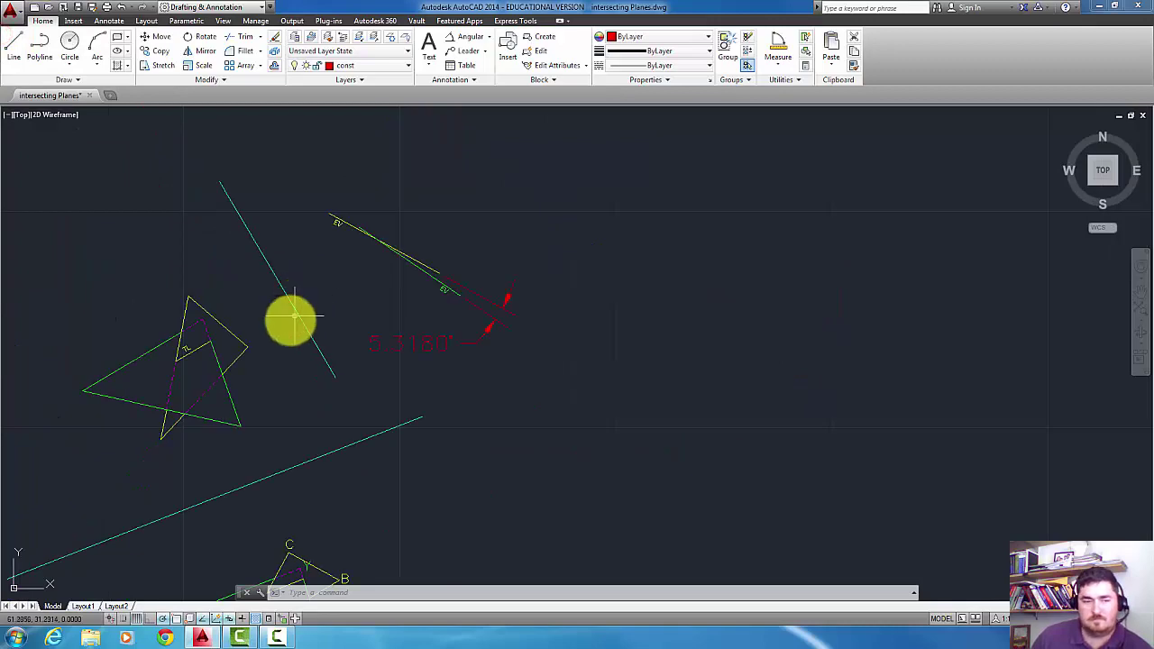
scroll(288, 311, "down", 6)
middle_click_drag(428, 318, 497, 283)
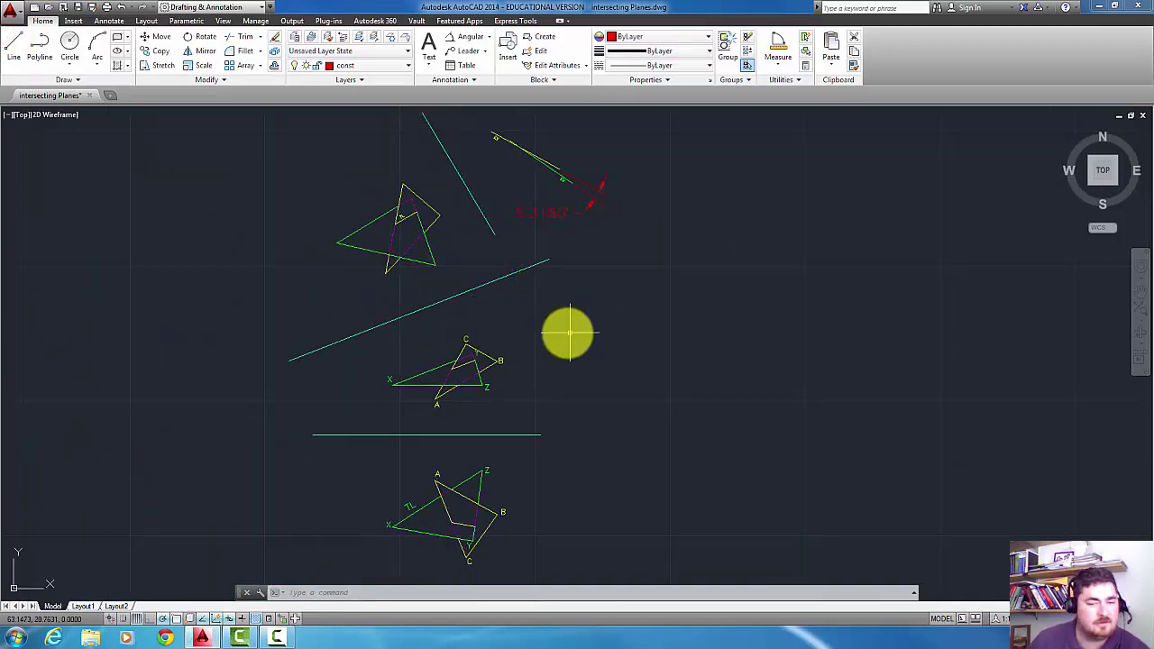
middle_click_drag(590, 314, 617, 274)
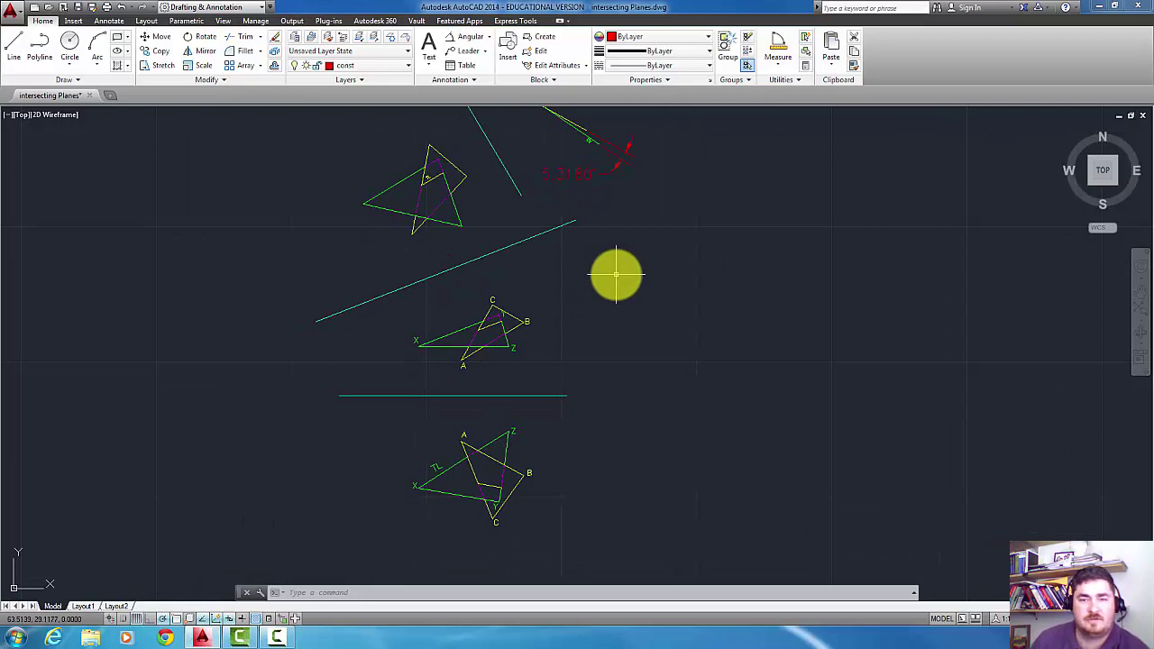